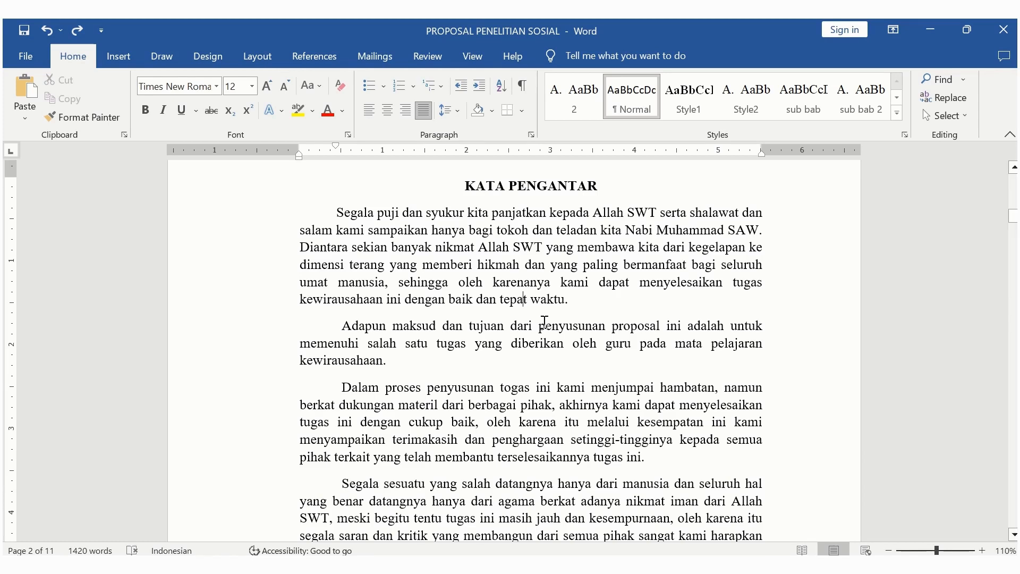
Step: Look through the document from the KATA PENGANTAR preface to the DAFTAR ISI page
click(545, 322)
key(Down)
key(Down)
key(Down)
key(Down)
key(Down)
key(Down)
key(Down)
key(Down)
key(Down)
key(Down)
key(Down)
key(Down)
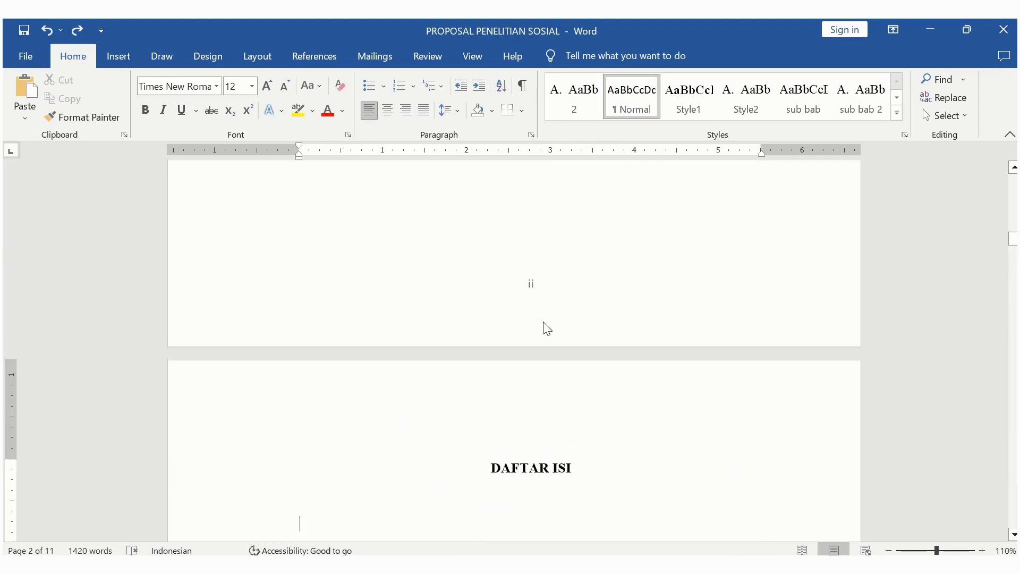
key(Down)
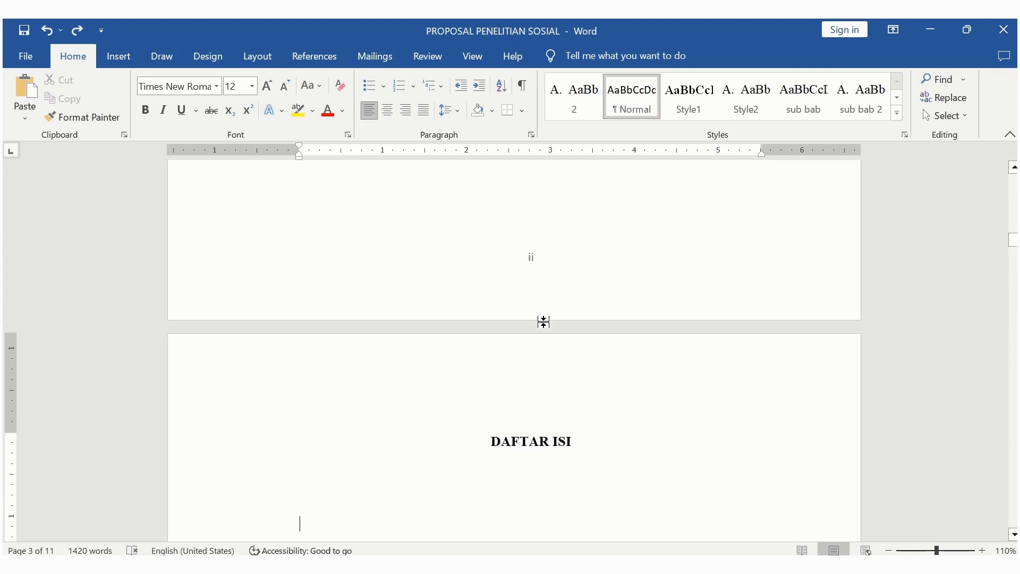
key(Down)
key(Down)
key(Down)
key(Down)
key(Down)
key(Down)
key(Down)
key(Down)
key(Down)
key(Down)
key(Down)
key(Down)
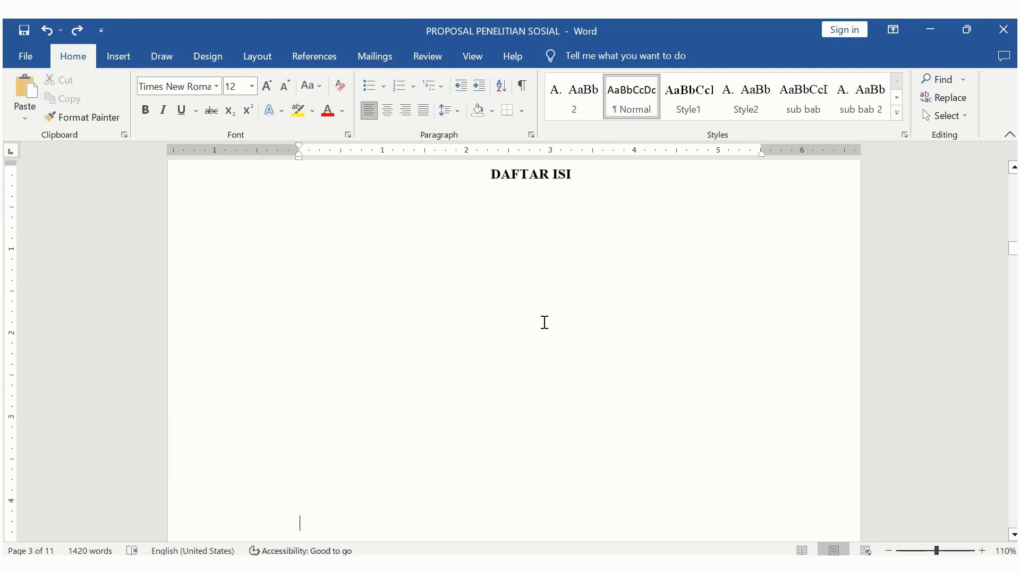
Step: Look through the BAB 1 PENDAHULUAN chapter as far as the C. Tujuan Penelitian subheading and the start of the following page
key(Down)
key(Down)
key(Down)
key(Down)
key(Down)
key(Down)
key(Down)
key(Down)
key(Down)
key(Down)
key(Down)
key(Down)
key(Down)
key(Down)
key(Down)
key(Down)
key(Down)
key(Down)
key(Down)
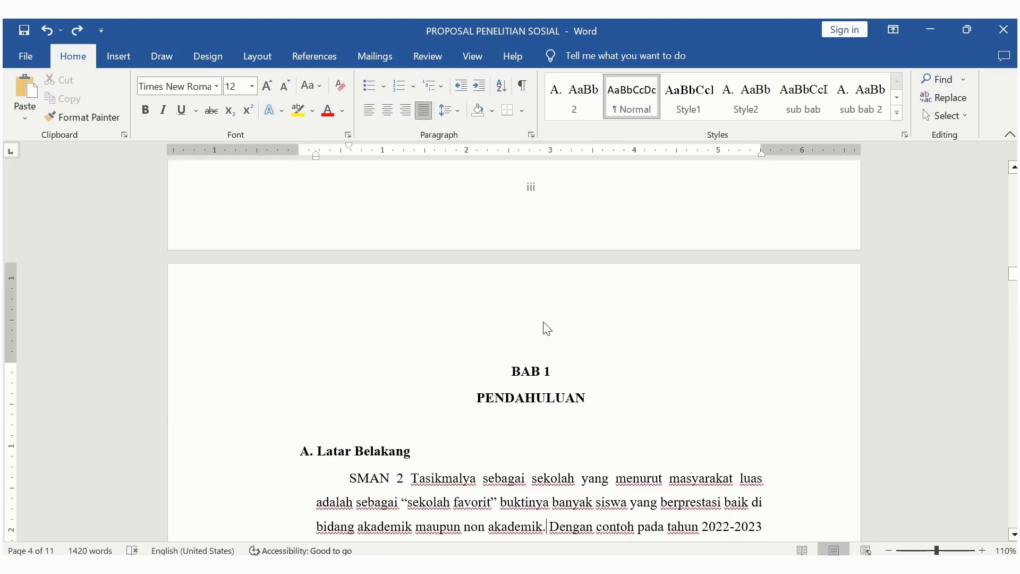
key(Down)
key(Down)
key(Down)
key(Down)
key(Down)
key(Down)
key(Down)
key(Down)
key(Down)
key(Down)
key(Down)
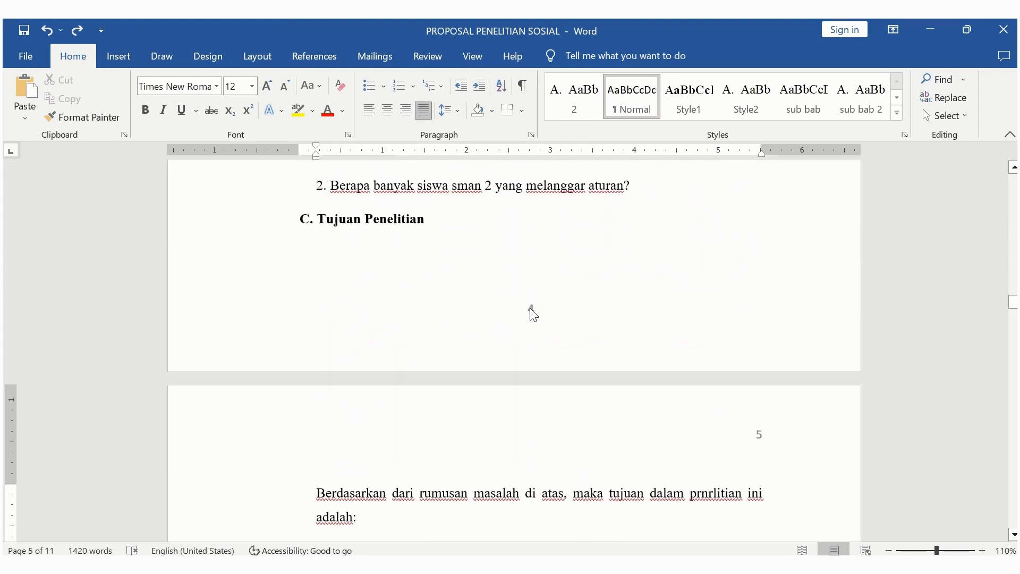
key(Up)
key(Up)
key(Up)
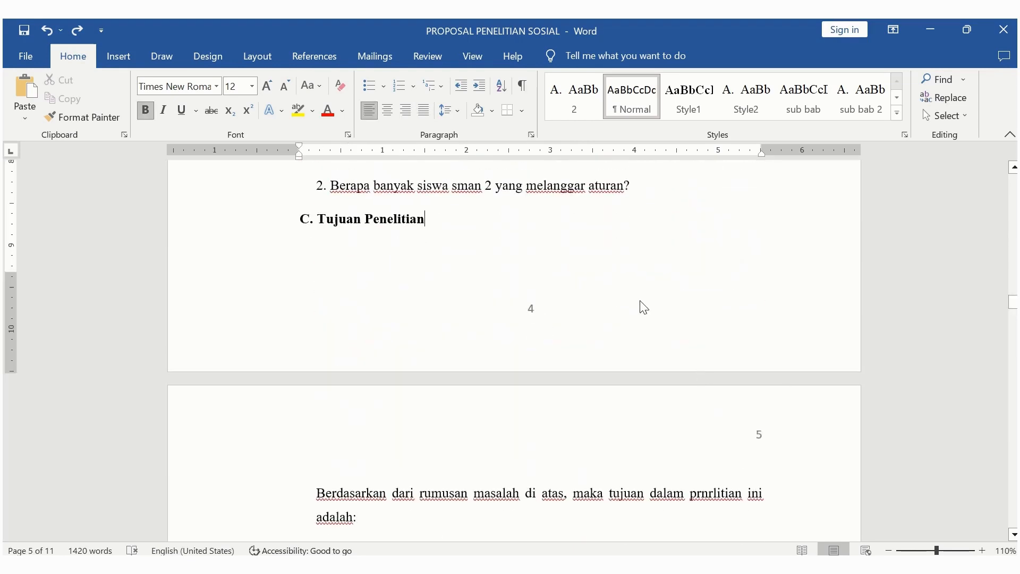
Step: Go back to the DAFTAR ISI page and examine the area under its heading
scroll(641, 300, up, 10)
scroll(641, 300, up, 10)
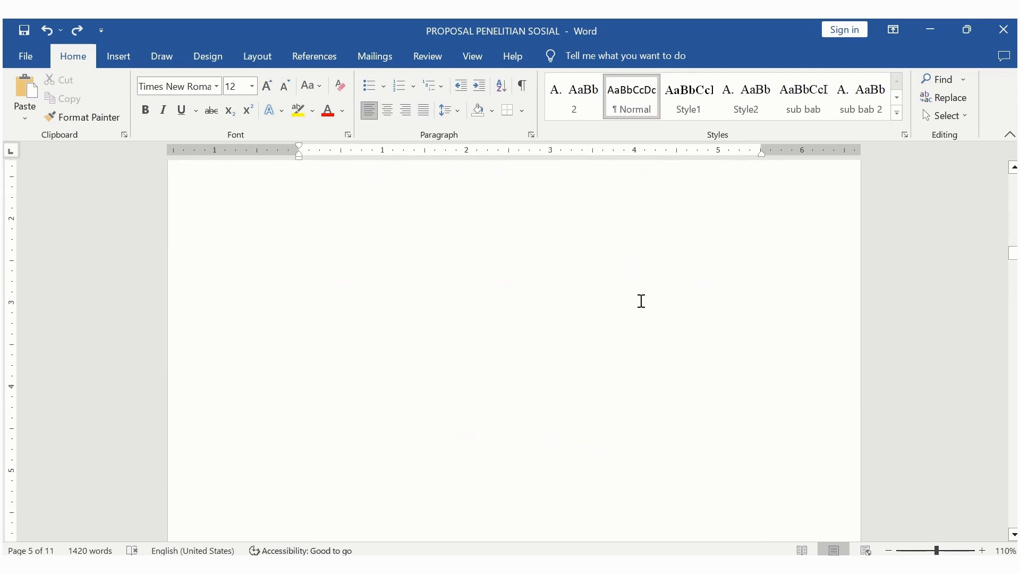
key(Up)
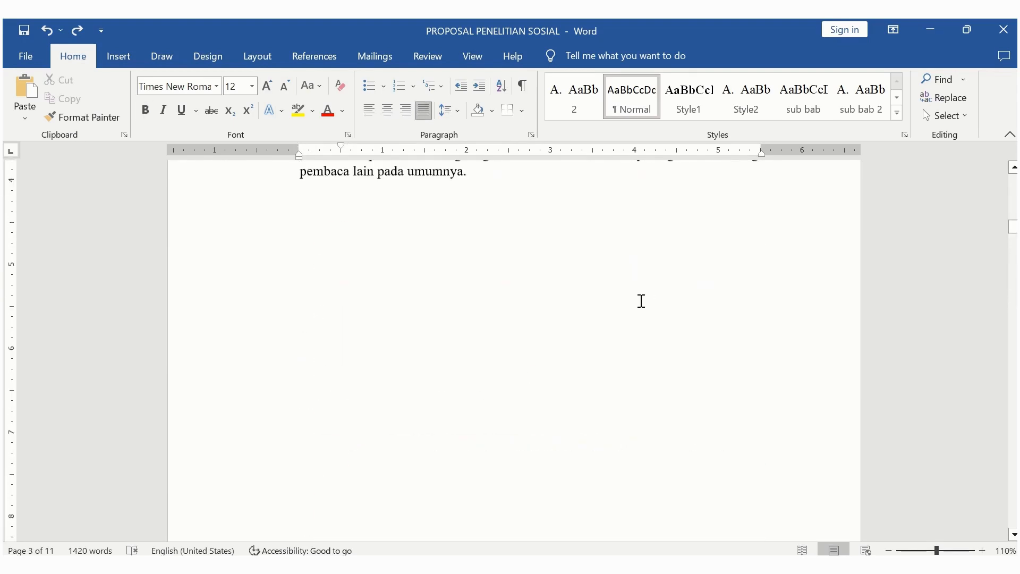
scroll(641, 301, up, 2)
key(Down)
key(Down)
key(Down)
key(Down)
key(Down)
key(Down)
key(Down)
key(Down)
key(Down)
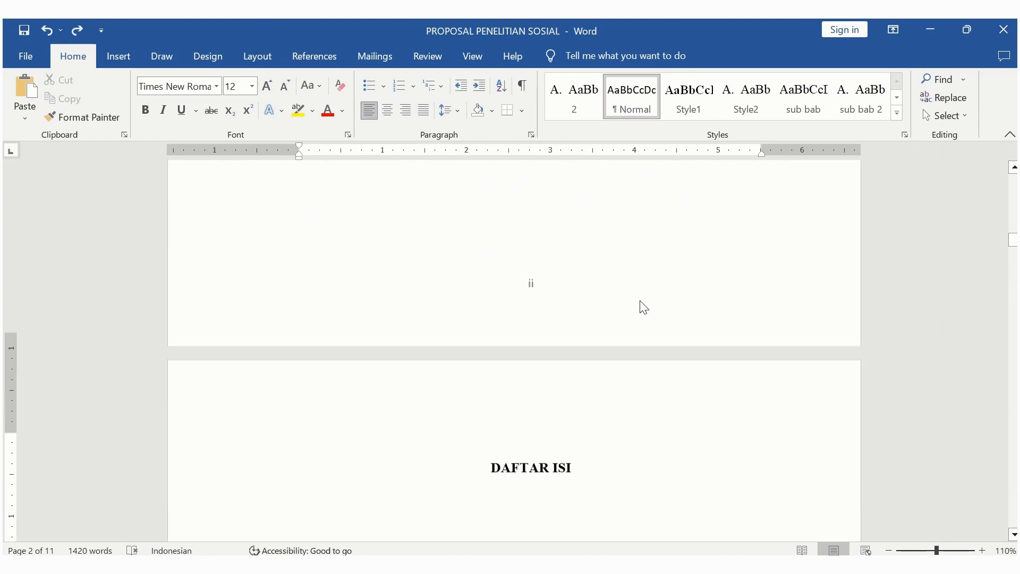
key(Down)
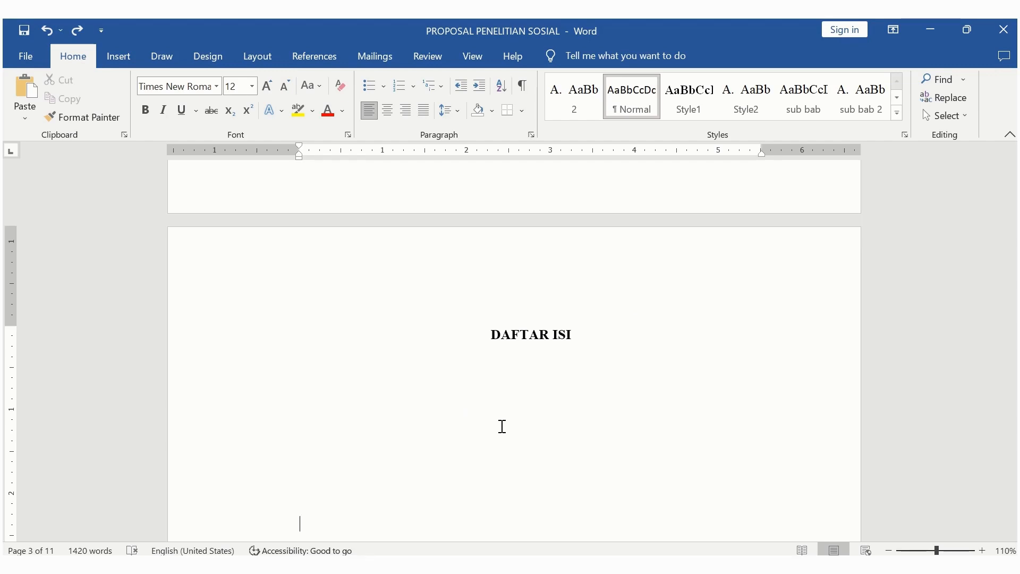
Step: Examine the BAB 1 PENDAHULUAN title and its A. Latar Belakang subheading
key(Down)
key(Down)
key(Down)
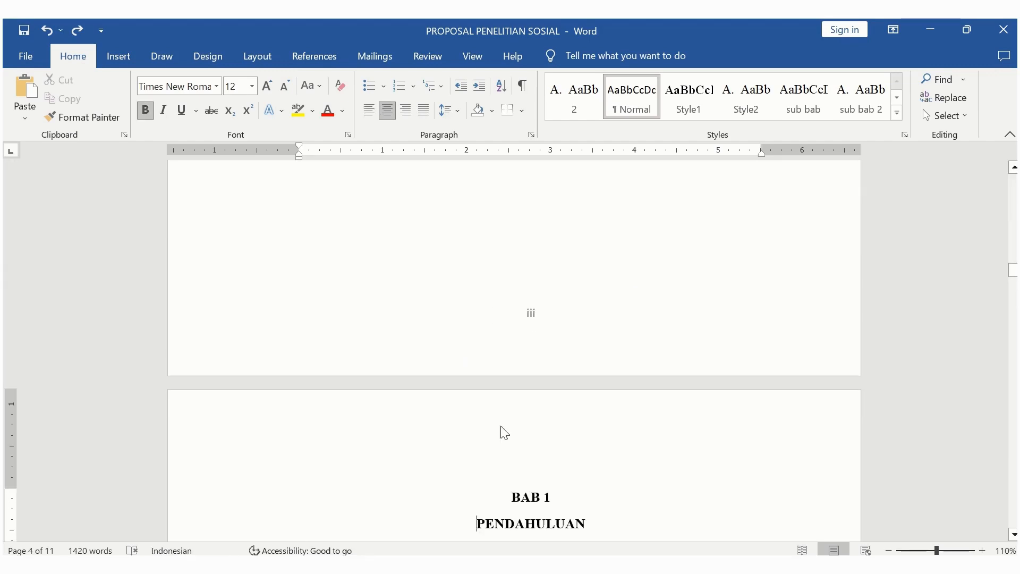
key(Down)
key(Down)
key(Down)
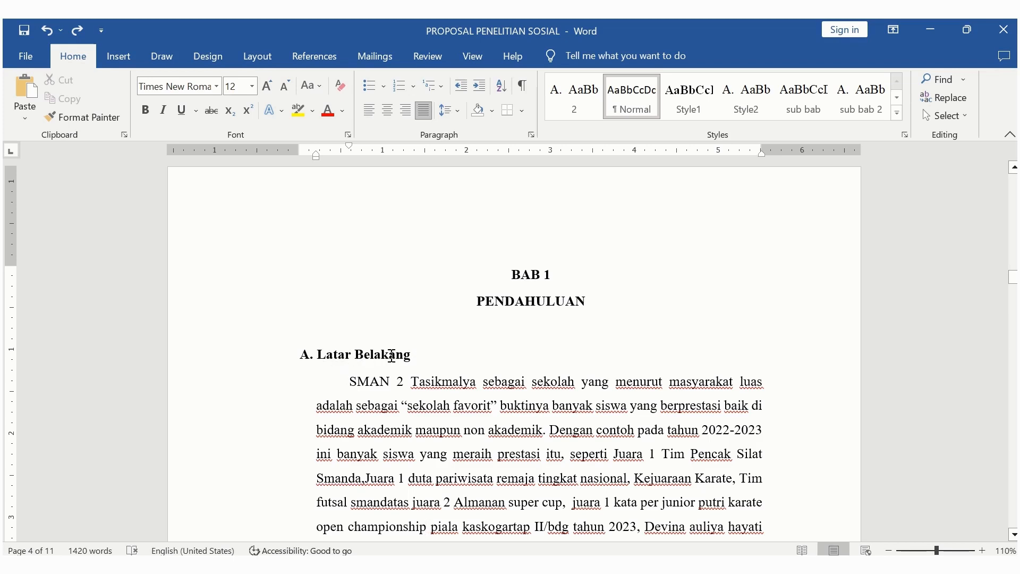
click(419, 352)
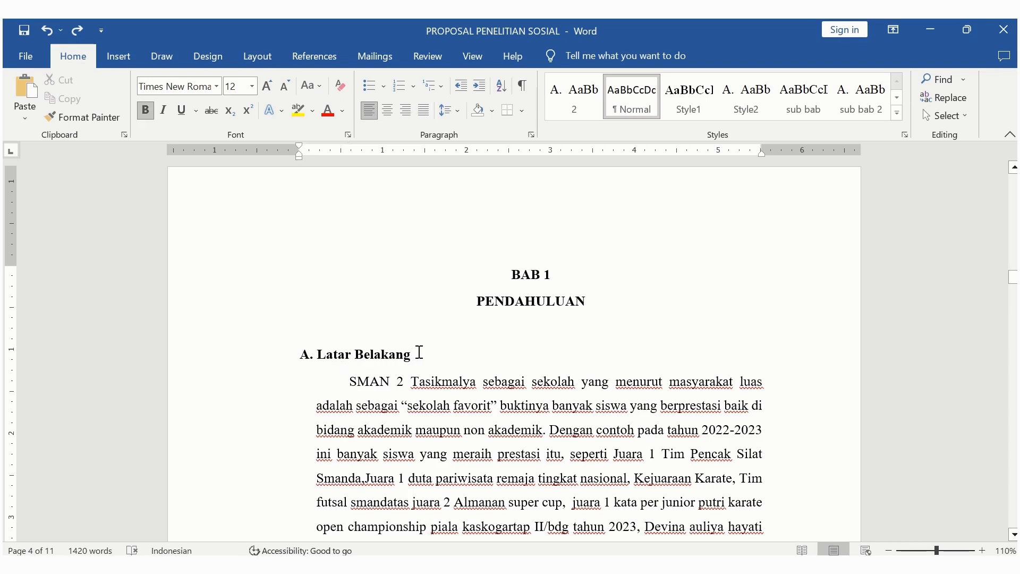
key(Down)
key(Down)
key(Down)
key(Down)
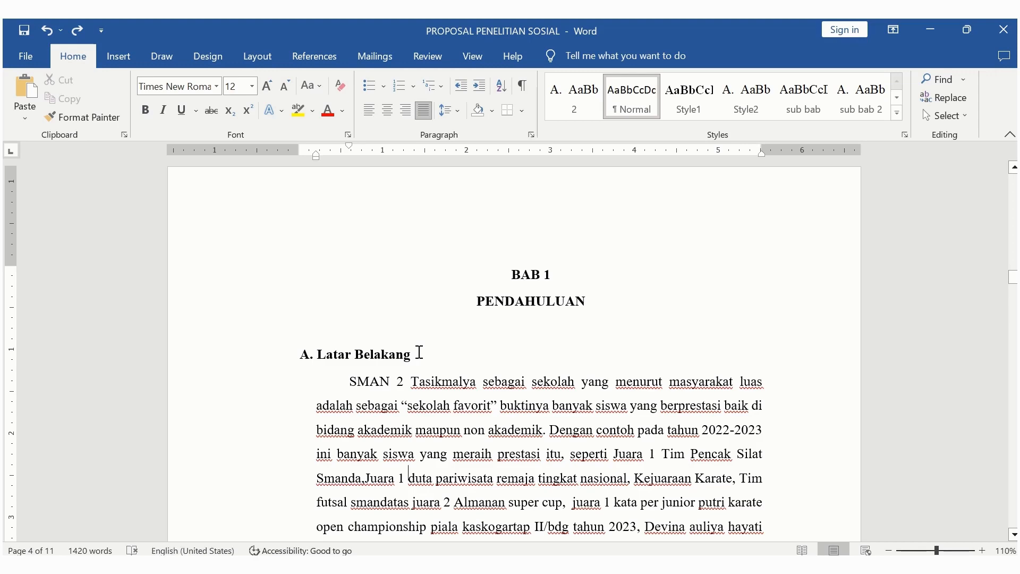
Step: Examine the B. Rumusan Masalah, C. Tujuan Penelitian and D. Manfaat Penelitian subheadings of BAB 1
scroll(420, 355, down, 13)
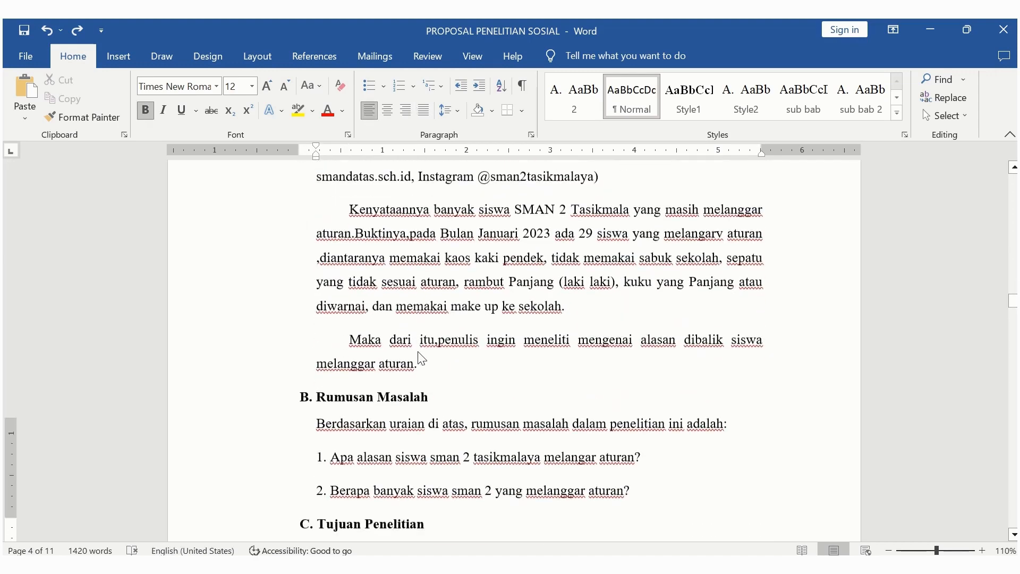
scroll(422, 358, down, 1)
scroll(421, 358, up, 5)
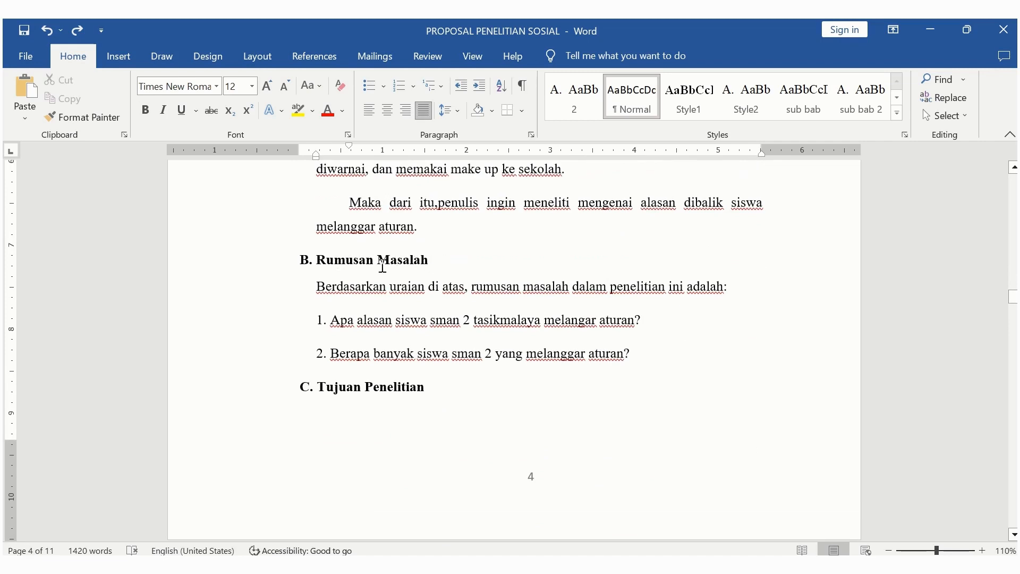
click(425, 388)
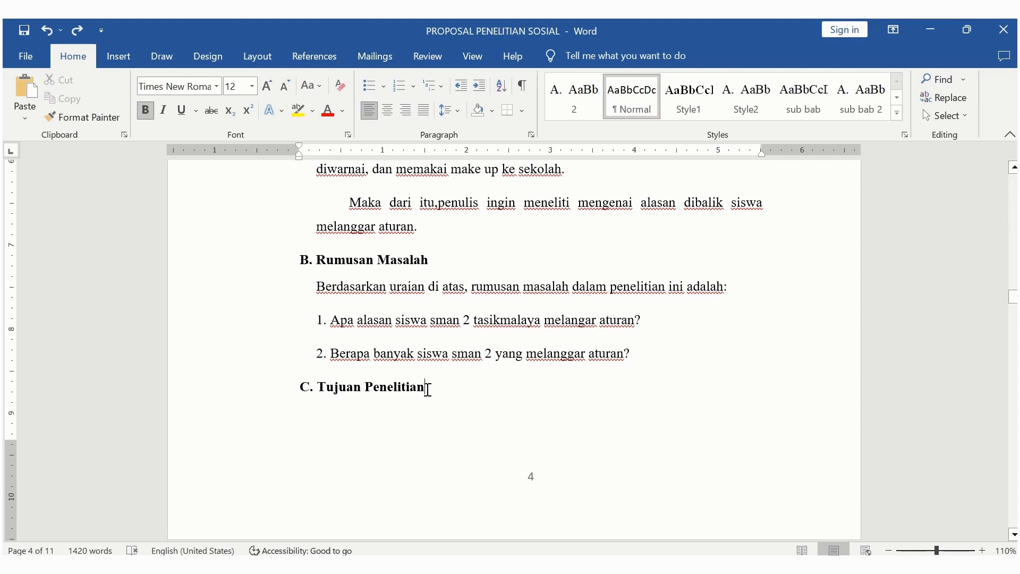
scroll(427, 393, down, 5)
scroll(428, 390, down, 5)
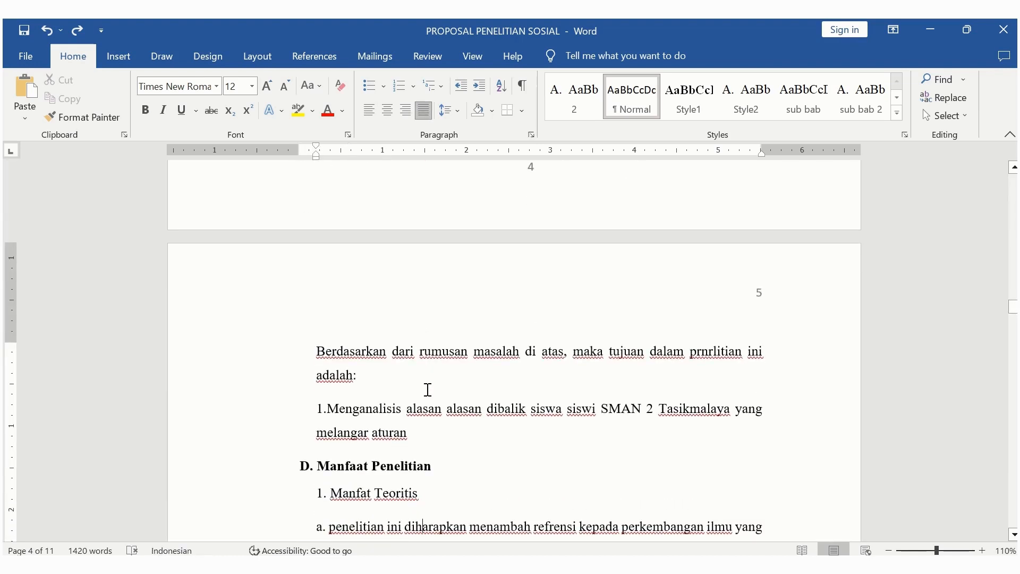
click(436, 471)
Step: Return through the front matter to the KATA PENGANTAR page and examine its heading
key(Up)
key(Up)
key(Up)
key(Up)
key(Up)
key(Up)
key(Up)
key(Up)
key(Up)
key(Up)
key(Up)
key(Up)
key(Up)
key(Up)
key(Up)
key(Up)
key(Up)
key(Up)
key(Up)
key(Up)
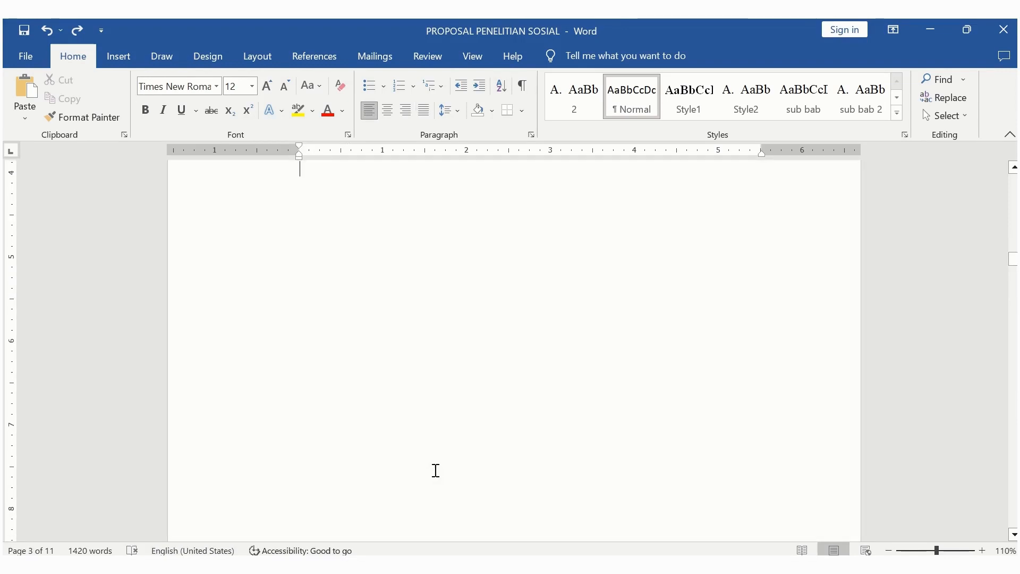
scroll(435, 471, up, 4)
key(Up)
key(Up)
key(Up)
key(Up)
key(Up)
key(Up)
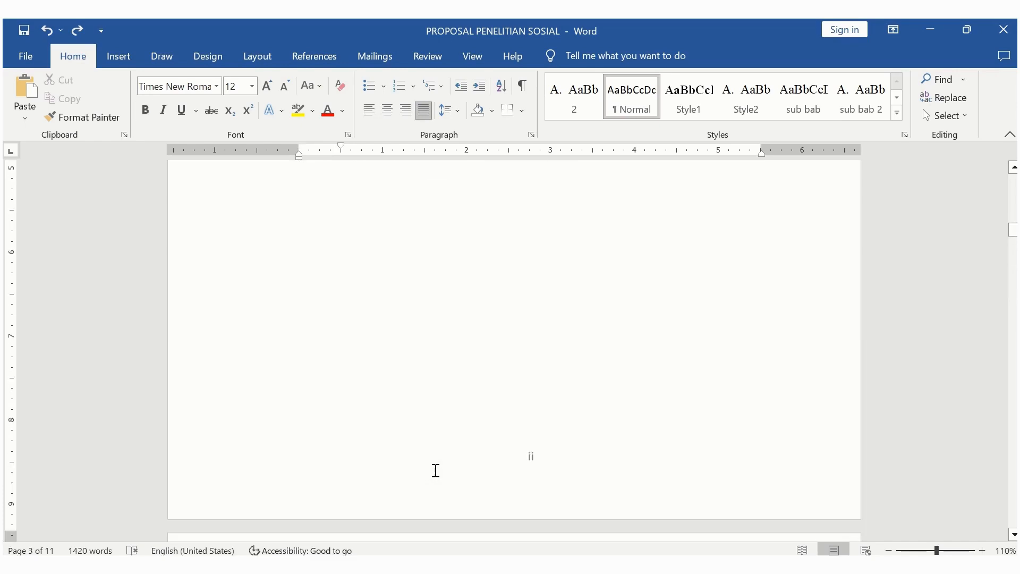
key(Up)
key(Up)
key(Up)
key(Up)
key(Up)
key(Up)
key(Up)
key(Up)
key(Up)
key(Up)
key(Up)
key(Up)
key(Up)
key(Up)
key(Up)
key(Up)
key(Up)
key(Up)
key(Up)
key(Up)
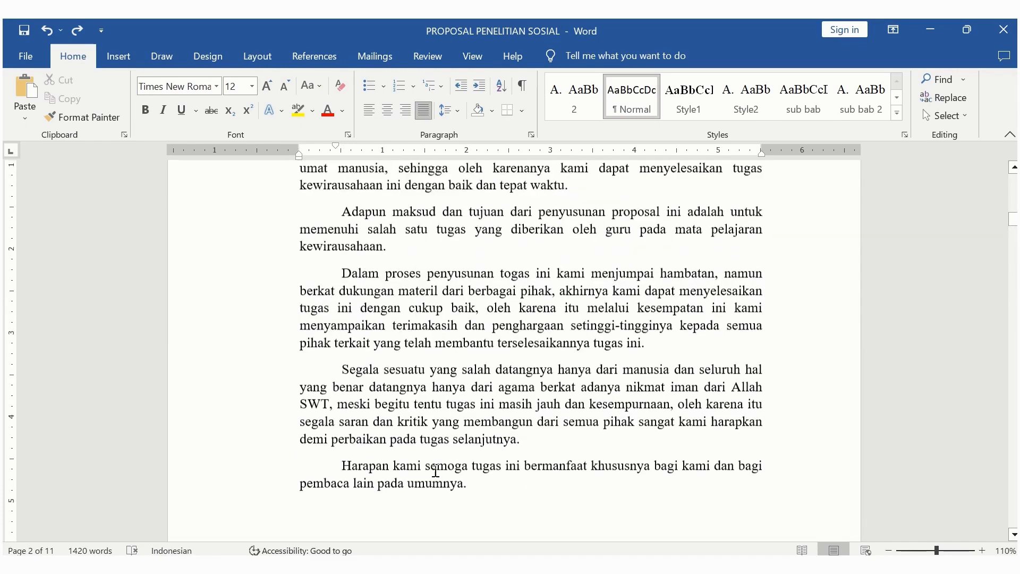
key(Down)
key(Down)
key(Down)
key(Down)
key(Down)
key(Down)
key(Down)
key(Down)
key(Down)
key(Down)
key(Down)
key(Down)
key(Down)
key(Down)
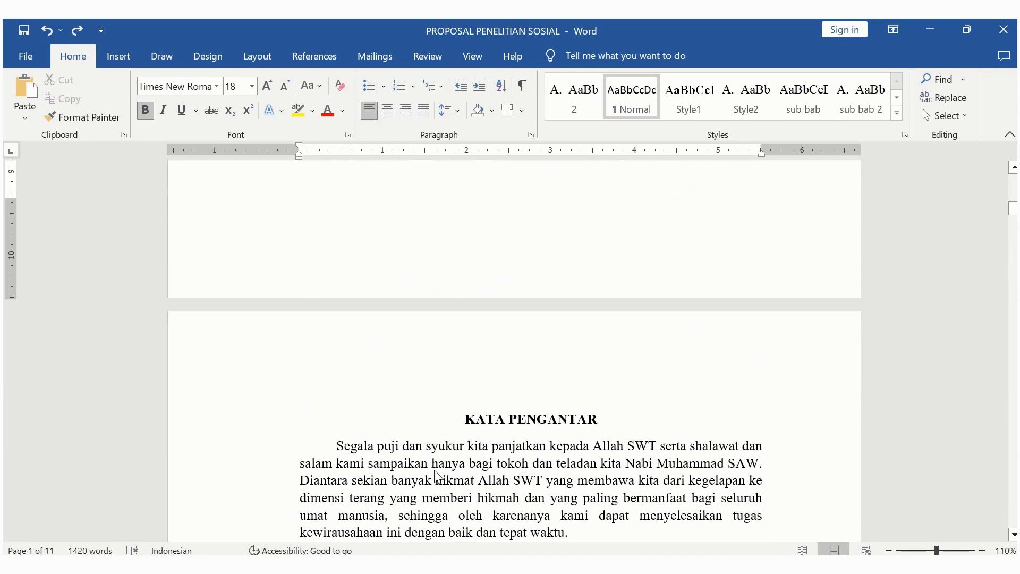
key(Down)
key(Down)
key(Down)
key(Down)
key(Down)
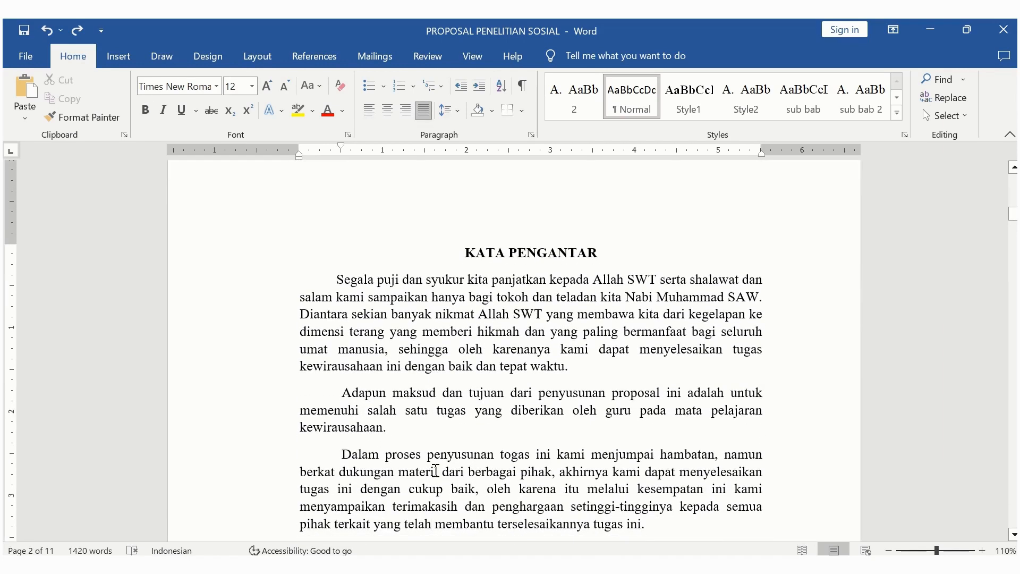
Step: Look through the KATA PENGANTAR page down to the following page, and return to the KATA PENGANTAR heading
key(Down)
key(Down)
key(Down)
key(Down)
key(Down)
key(Down)
key(Down)
key(Down)
key(Down)
key(Down)
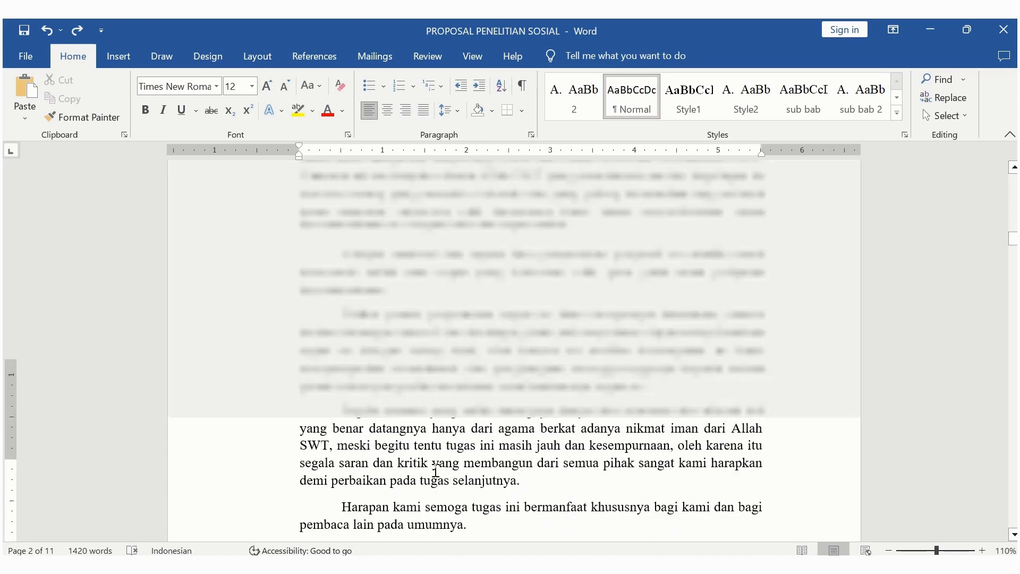
key(Up)
key(Up)
key(Up)
key(Up)
key(Up)
key(Up)
key(Up)
key(Up)
key(Up)
key(Up)
key(Up)
key(Up)
key(Up)
key(Up)
key(Up)
key(Up)
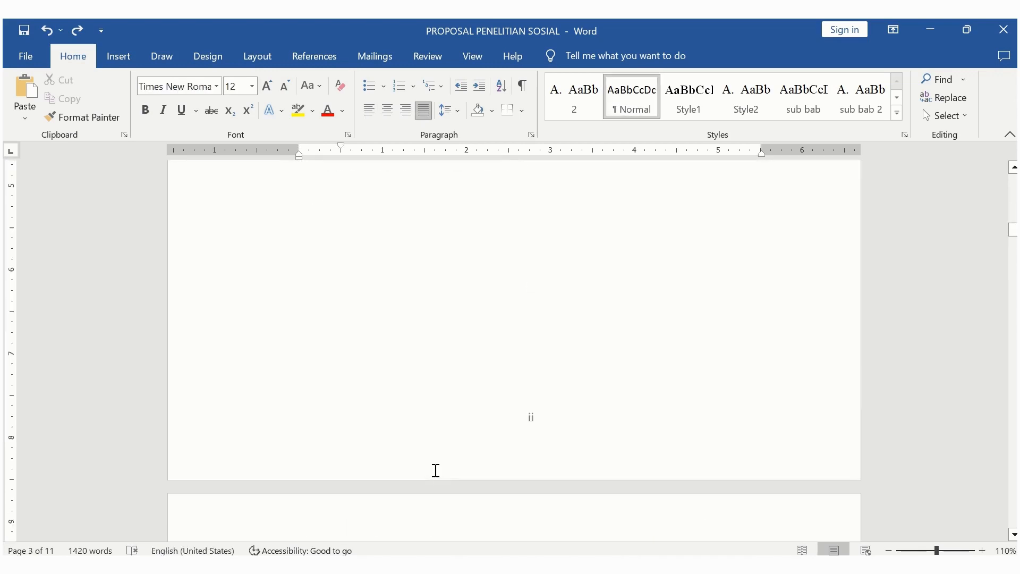
key(Up)
key(Up)
key(Up)
key(Up)
key(Up)
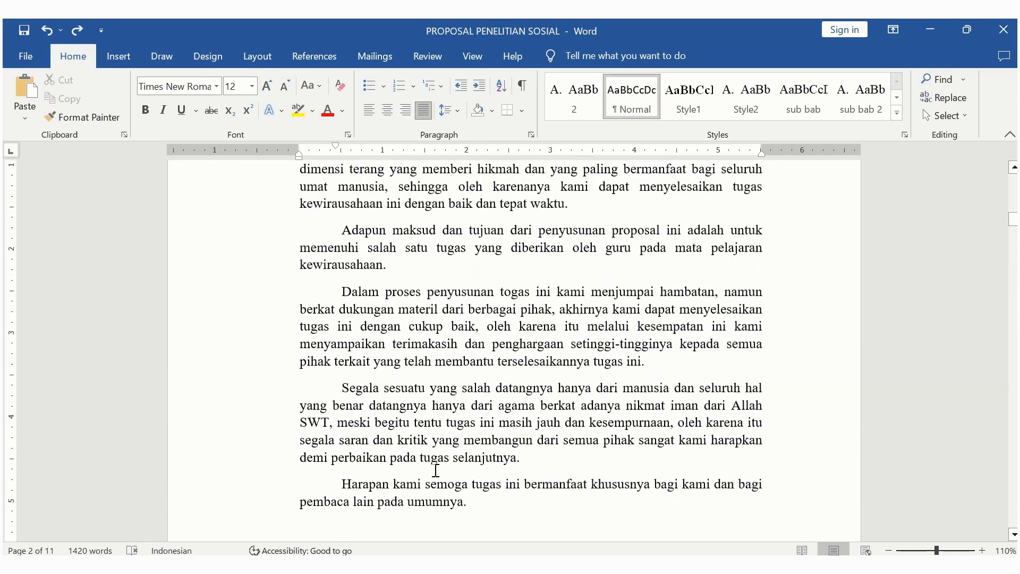
key(Up)
key(Up)
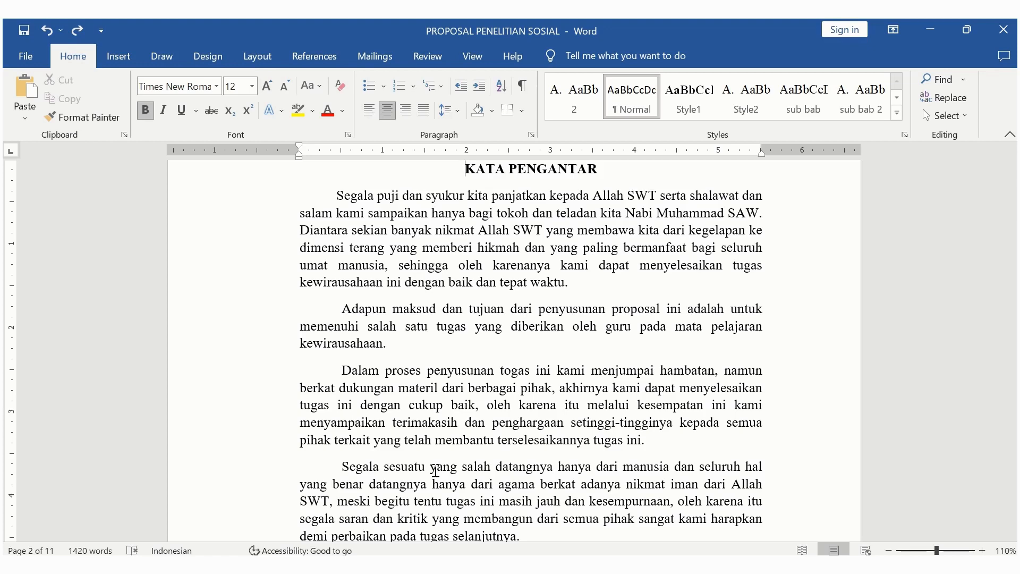
Step: Display the document's heading outline and update Heading 1 to match the KATA PENGANTAR title, making it a level 1 heading
key(ctrl+f)
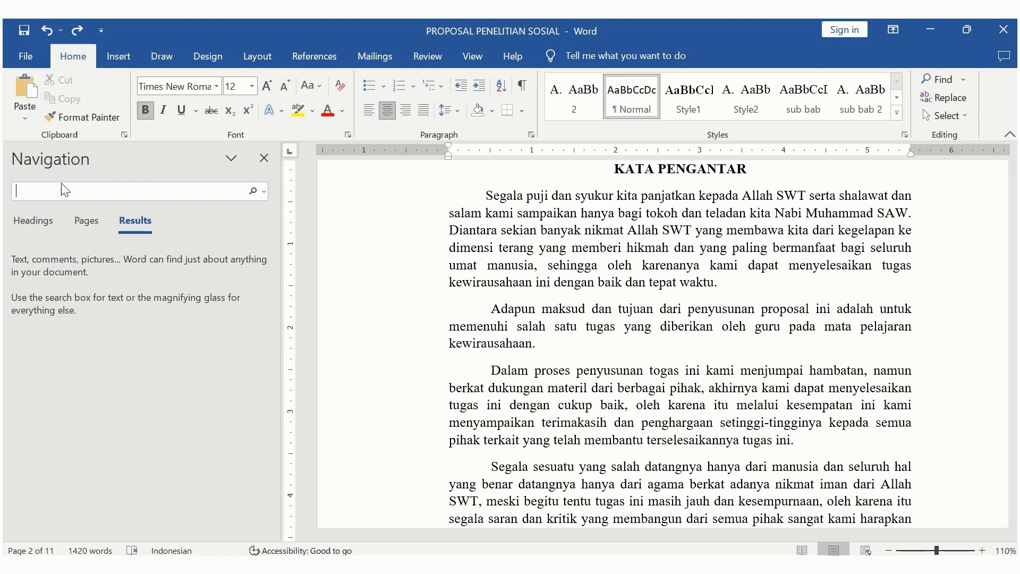
click(48, 227)
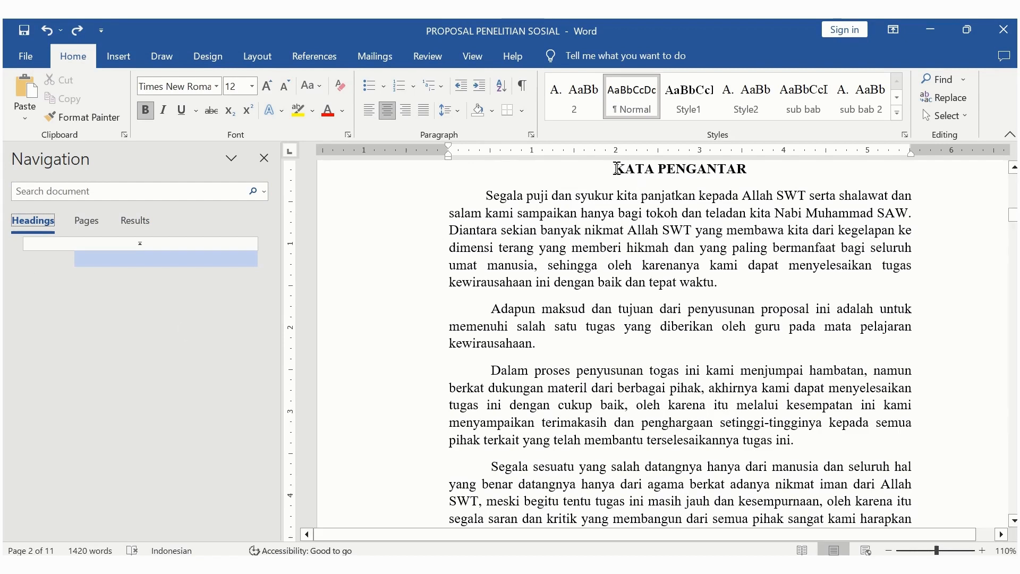
drag(617, 170, 735, 177)
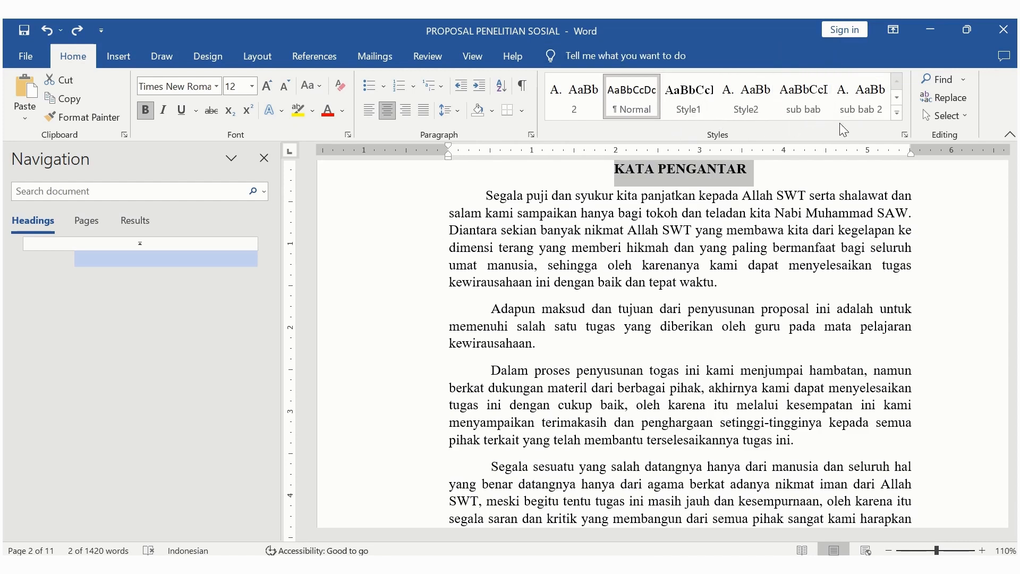
click(897, 113)
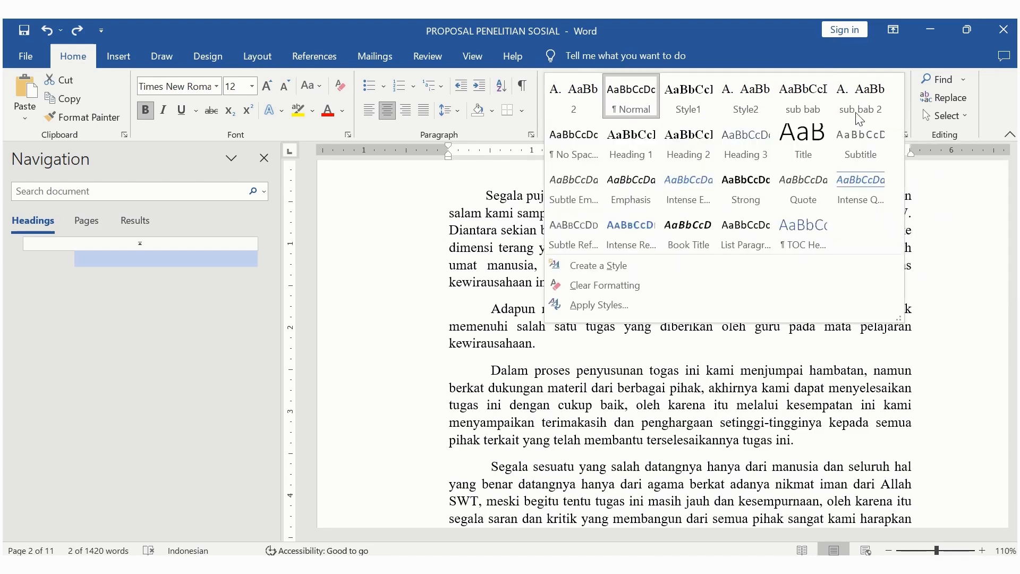
right_click(633, 142)
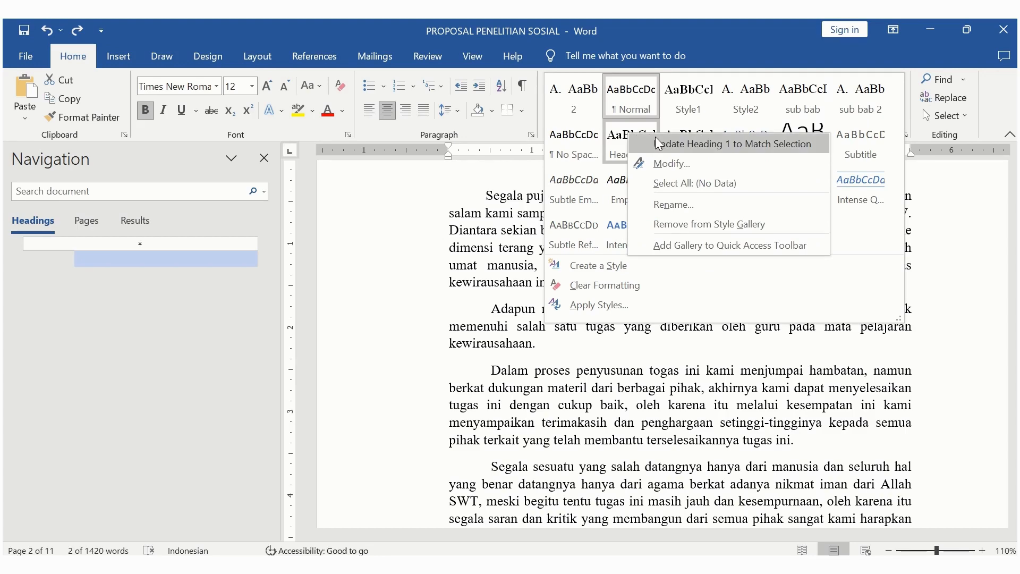
click(687, 142)
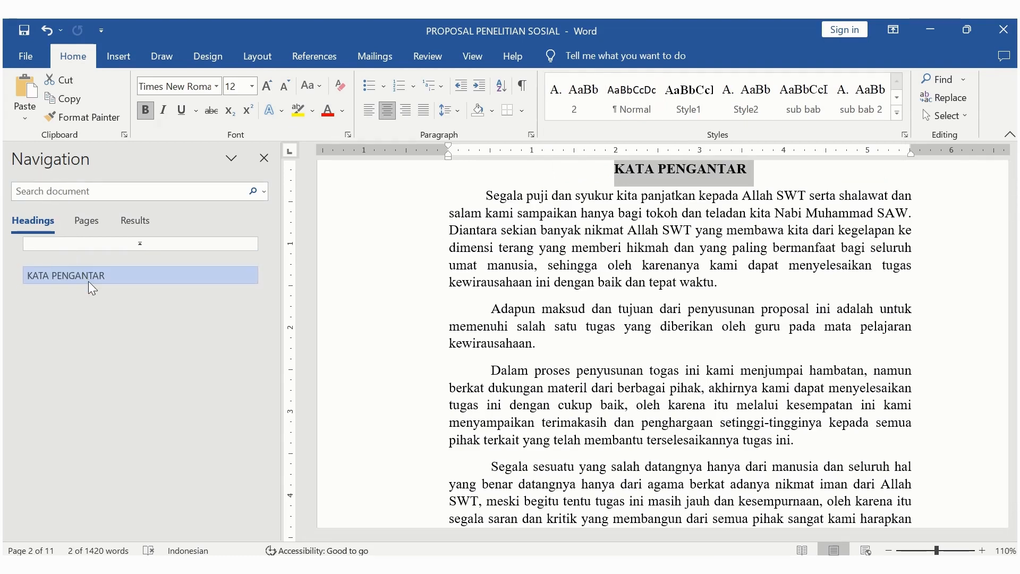
Step: Make the DAFTAR ISI title a level 1 heading by updating Heading 1 to match it
click(667, 366)
key(Page_Down)
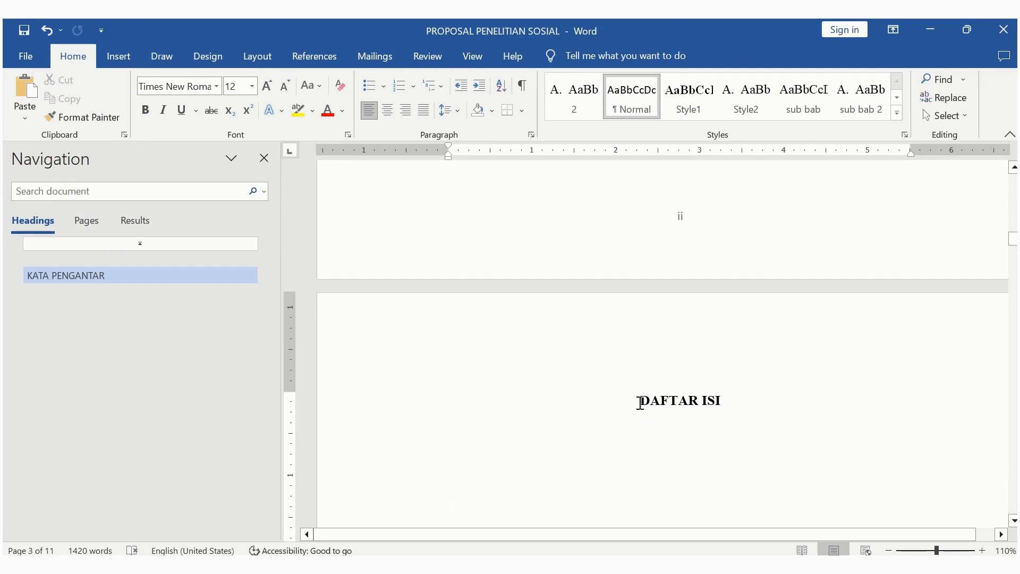
drag(640, 402, 728, 407)
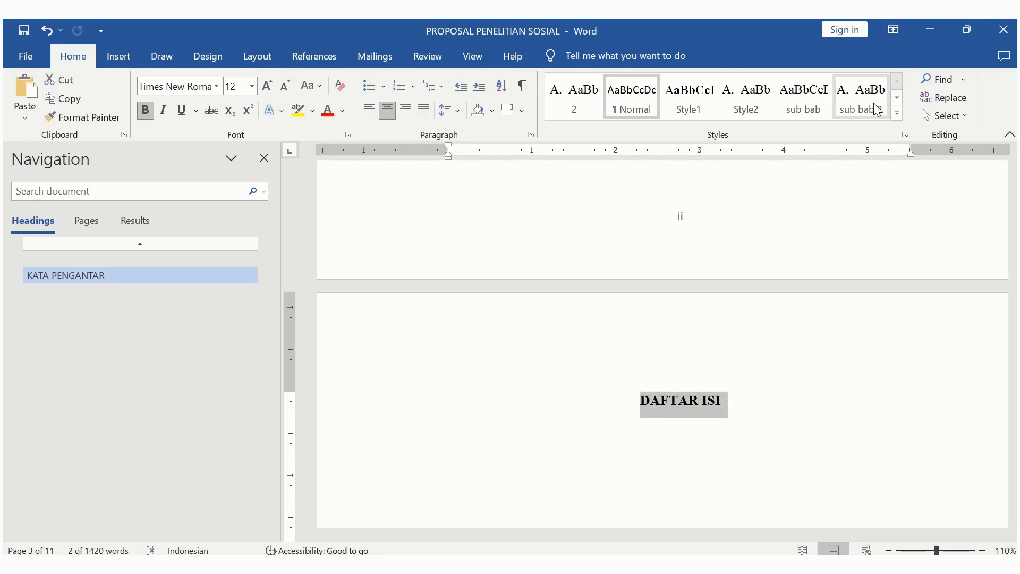
click(897, 114)
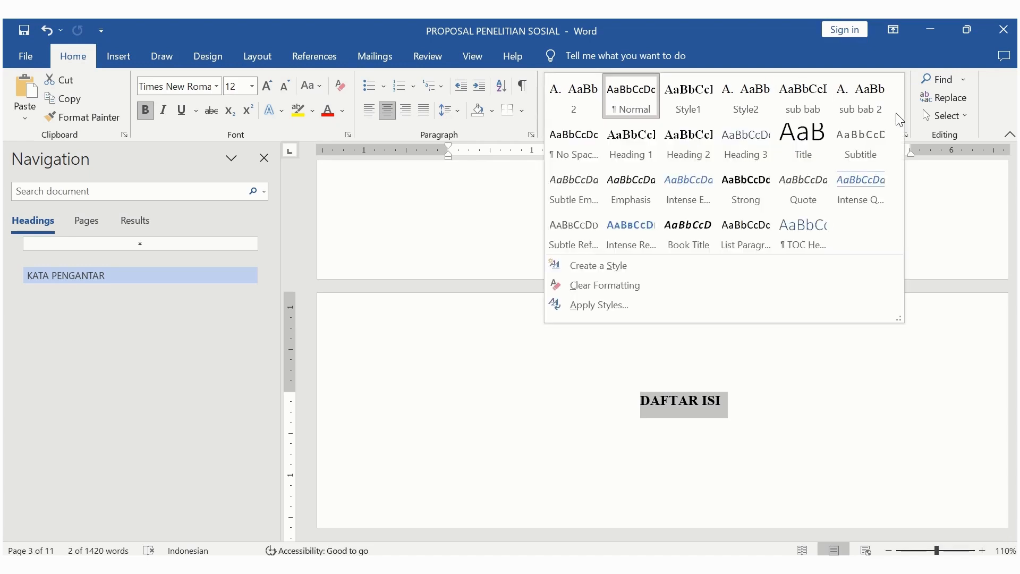
right_click(639, 149)
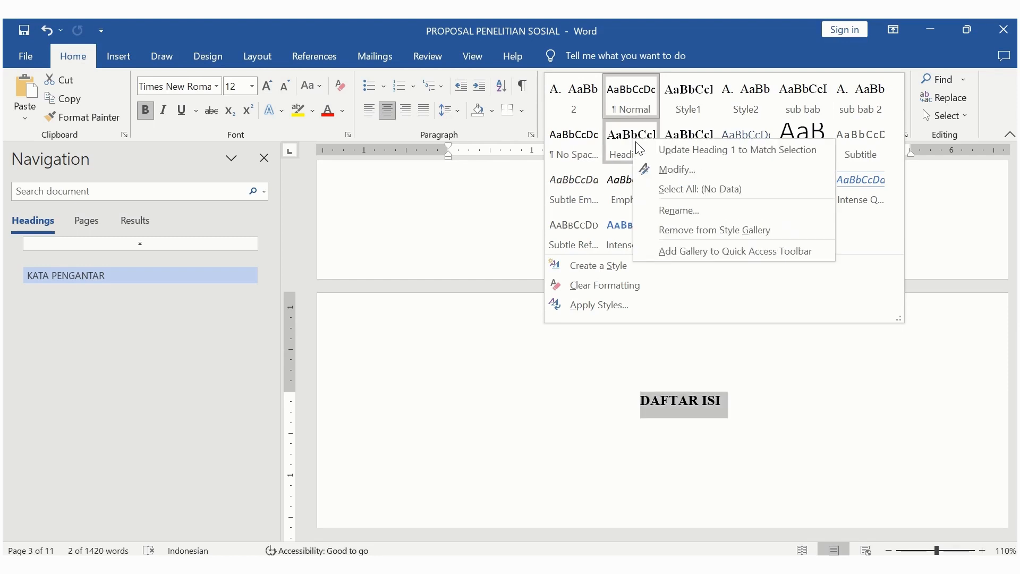
click(667, 150)
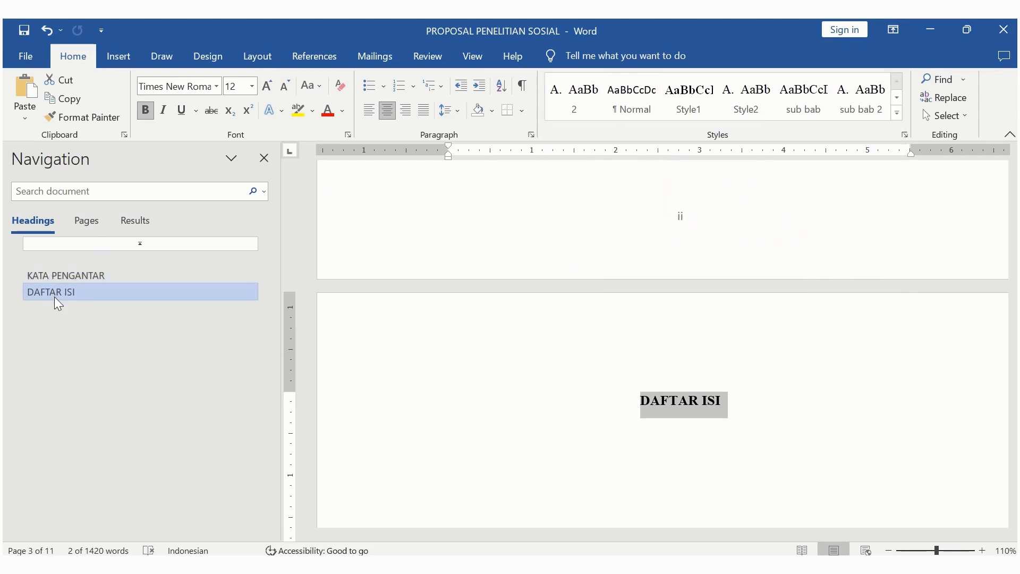
Step: Make the two title lines BAB 1 and PENDAHULUAN level 1 headings by updating Heading 1 to match them
click(643, 420)
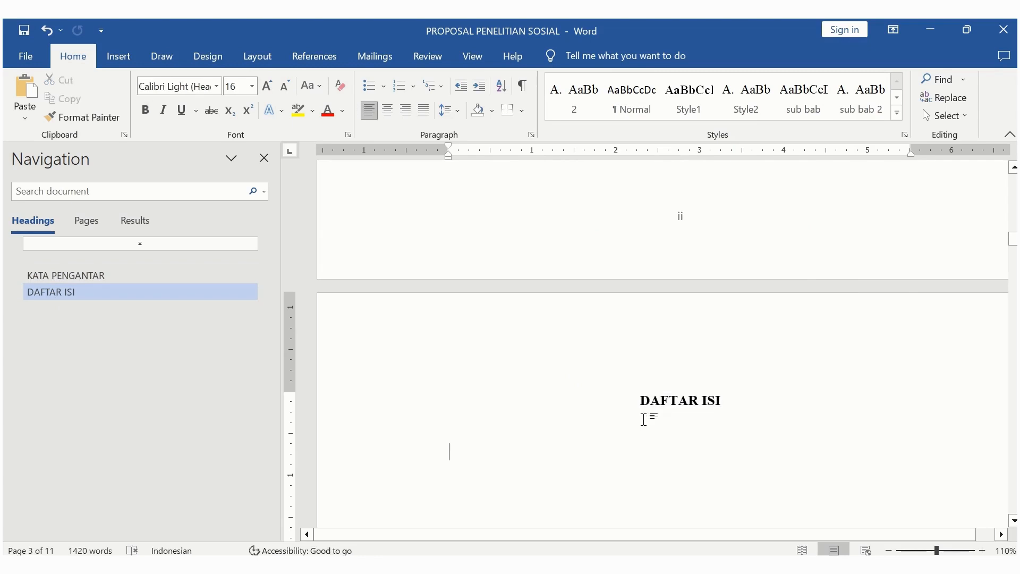
key(Down)
key(Down)
key(Down)
key(Down)
key(Down)
key(Down)
key(Down)
key(Down)
key(Down)
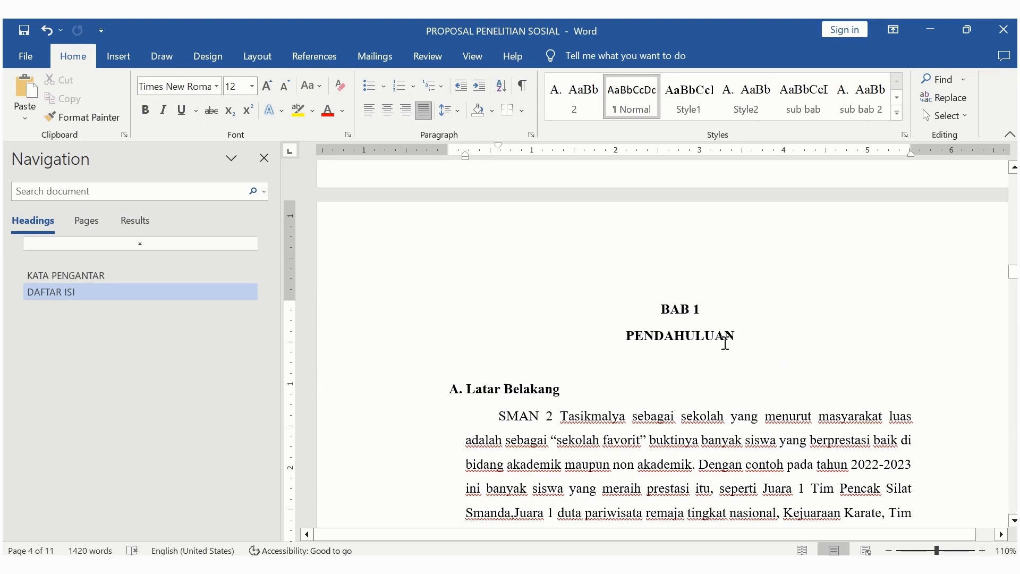
drag(660, 311, 732, 338)
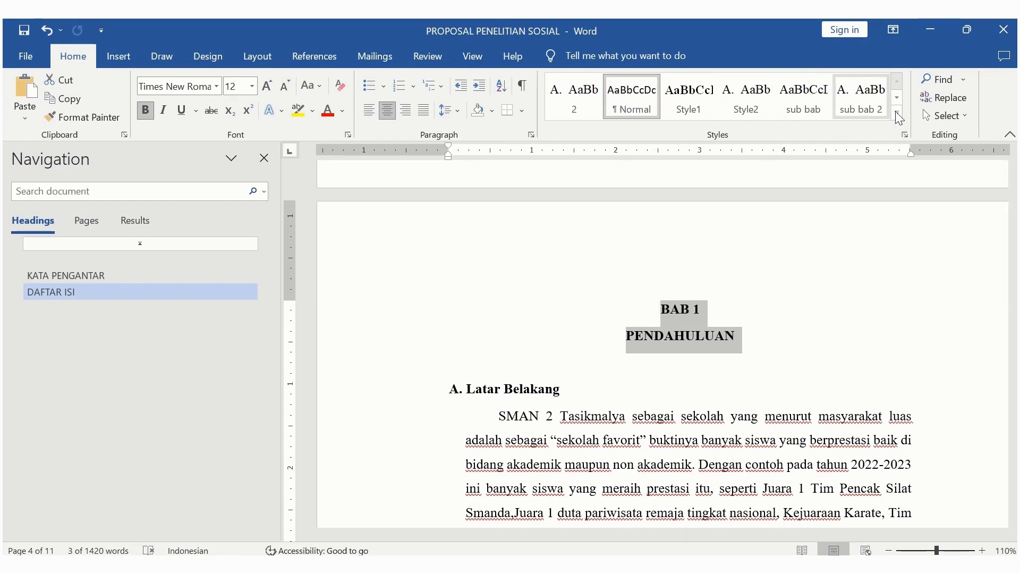
click(898, 116)
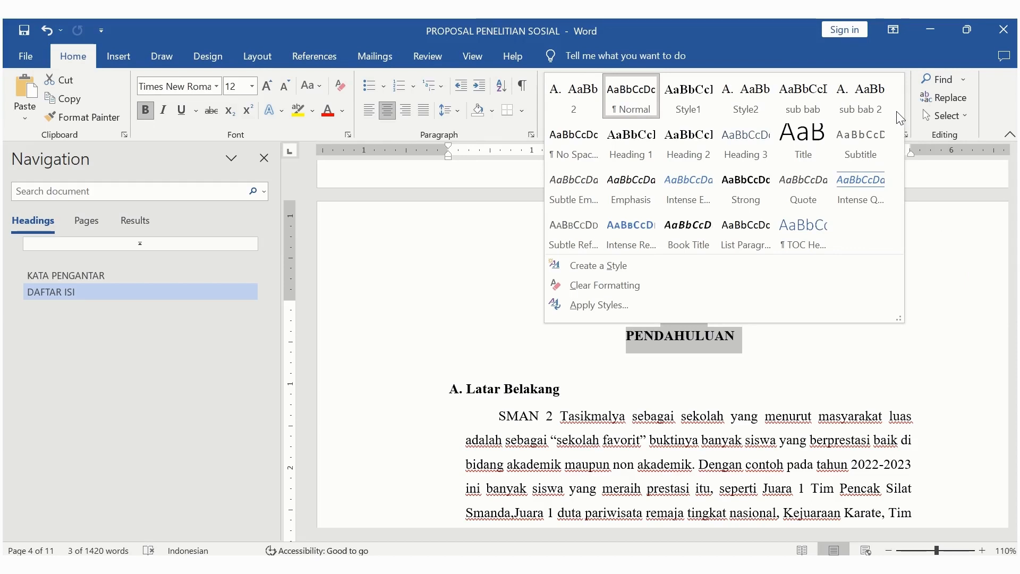
right_click(637, 143)
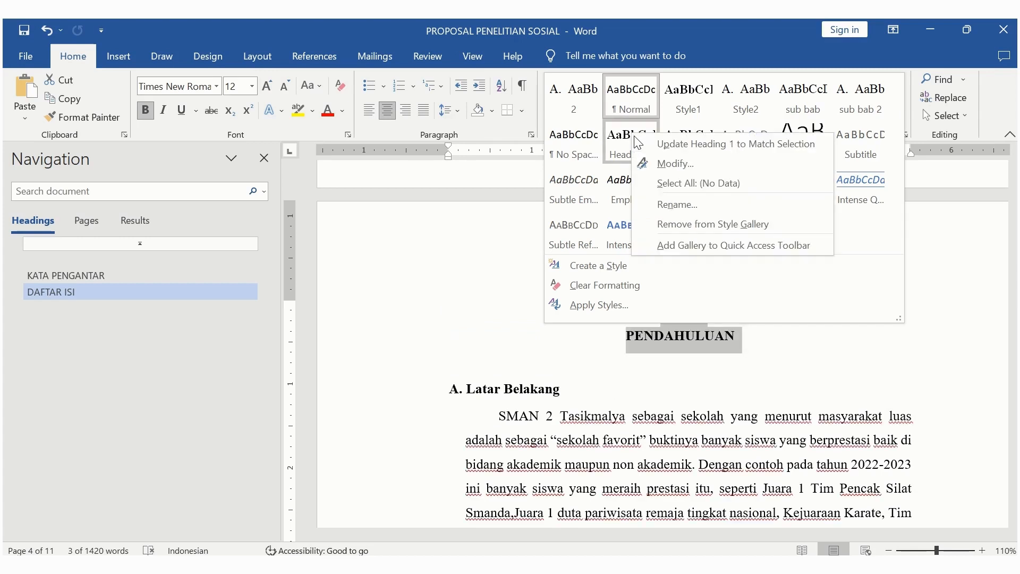
click(667, 142)
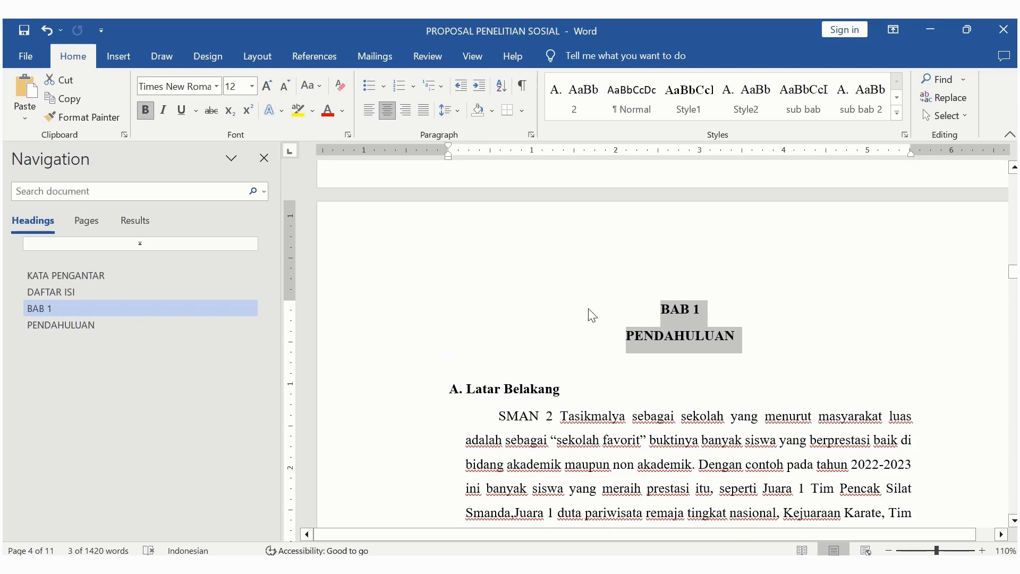
Step: Merge BAB 1 and PENDAHULUAN into a single heading, separated by a line break instead of a paragraph break
click(701, 310)
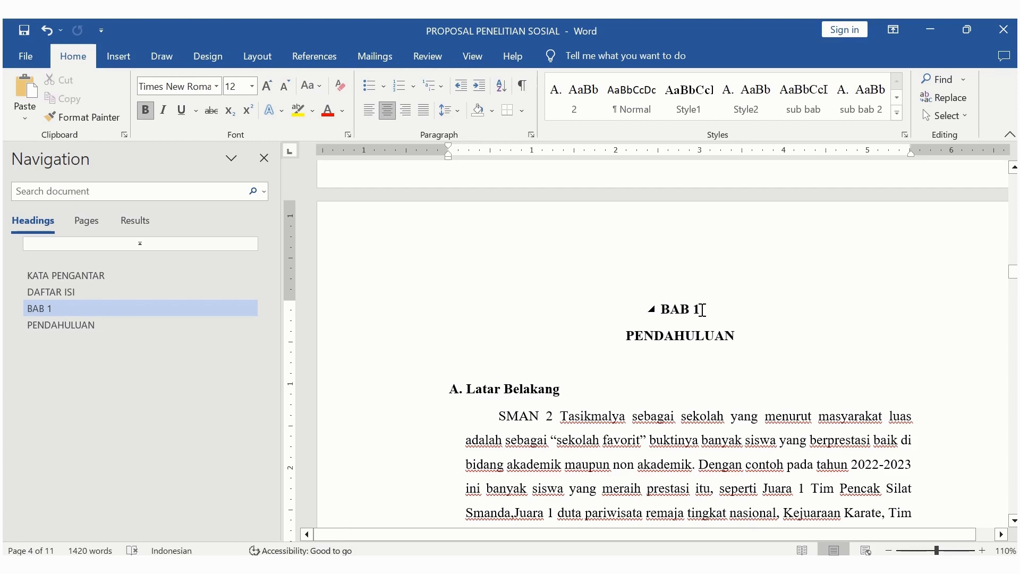
key(Delete)
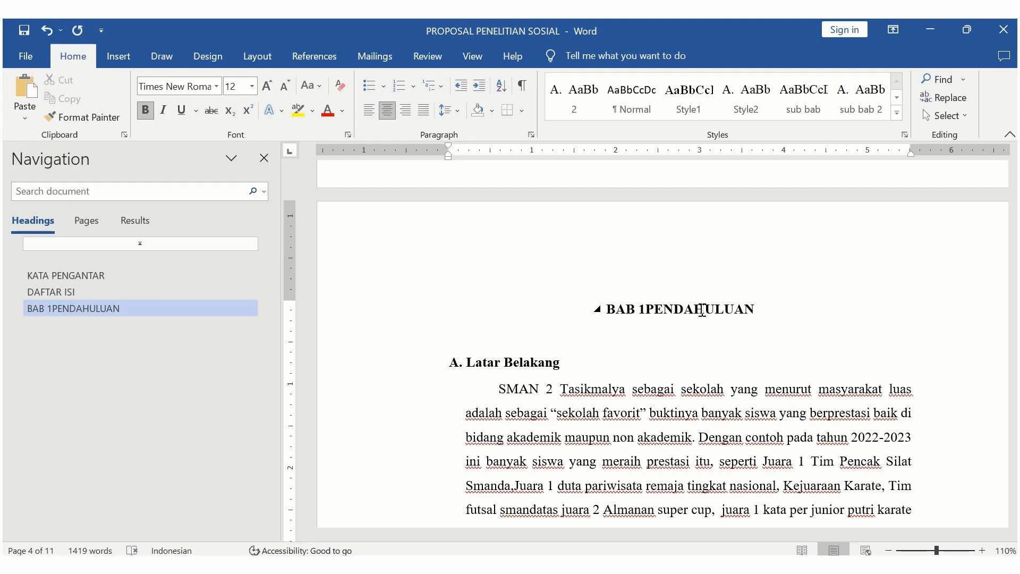
key(shift+Return)
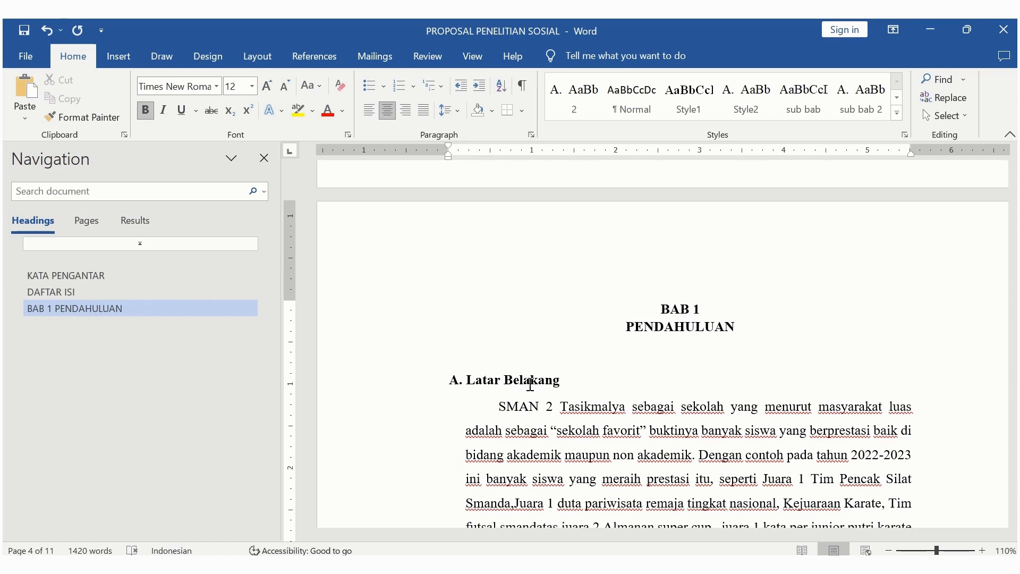
Step: Make the A. Latar Belakang subheading a level 2 heading by updating Heading 2 to match it
drag(567, 389, 442, 387)
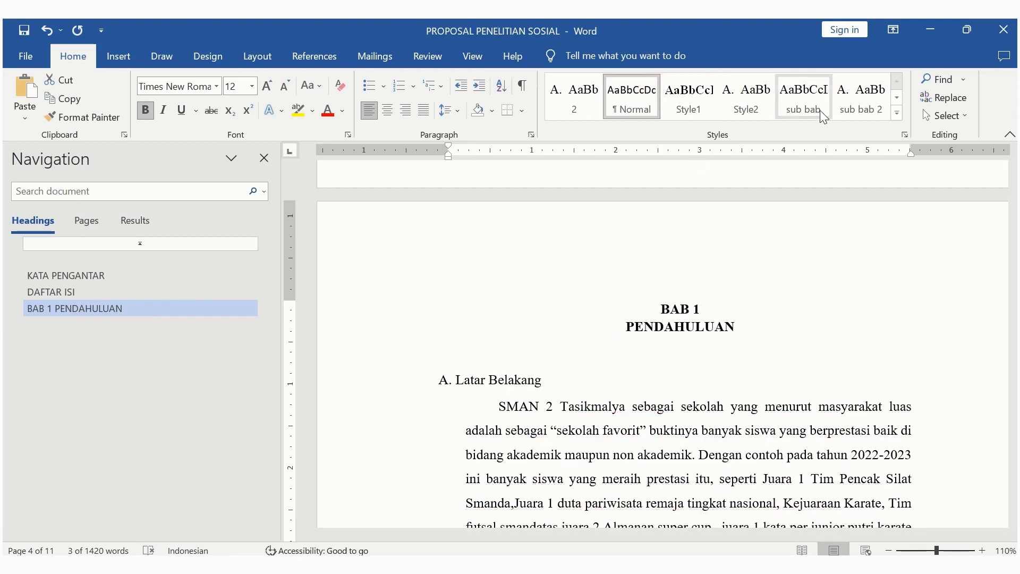
click(900, 115)
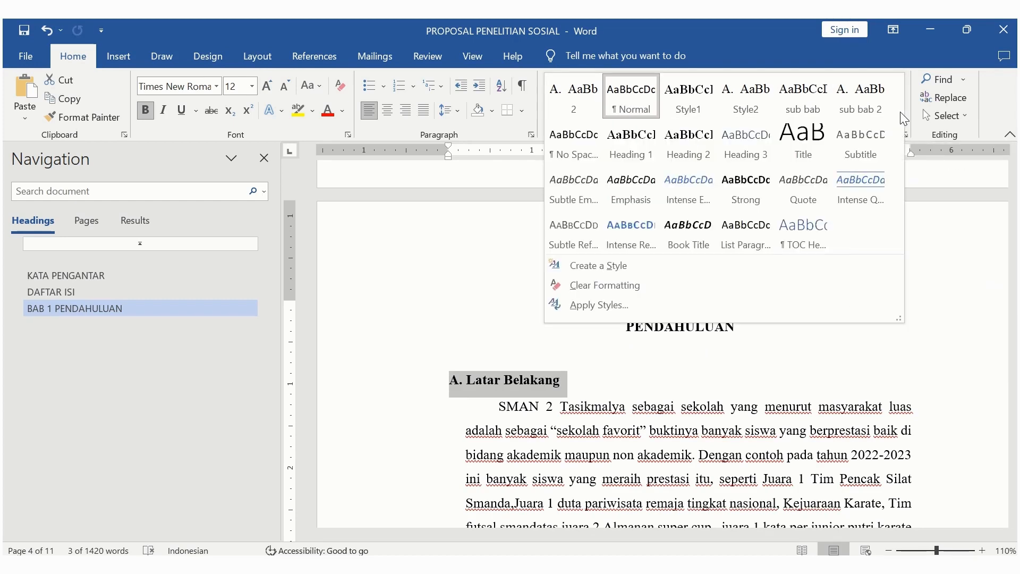
right_click(690, 142)
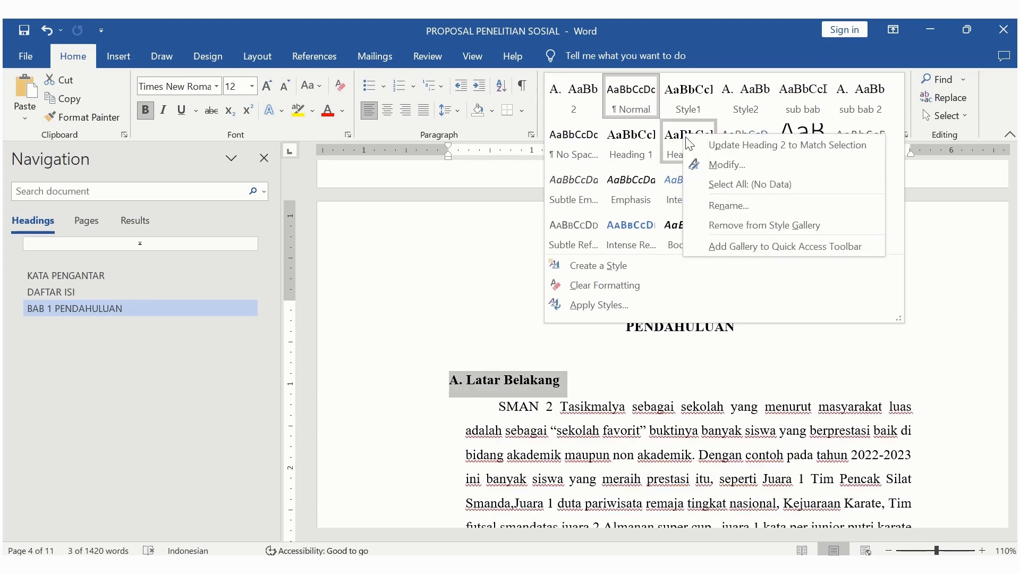
click(738, 147)
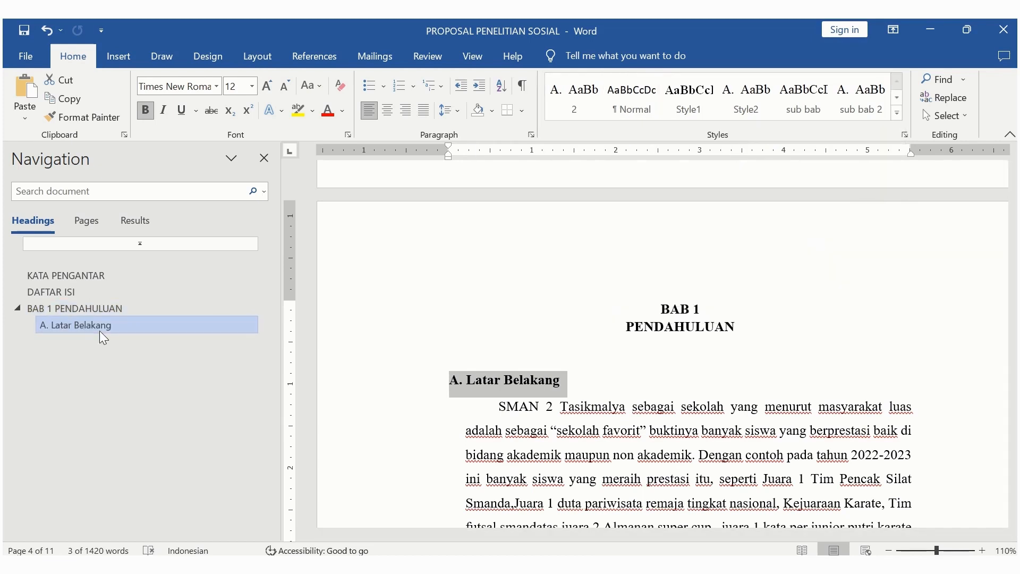
Step: Make the B. Rumusan Masalah subheading a level 2 heading by updating Heading 2 to match it
click(572, 434)
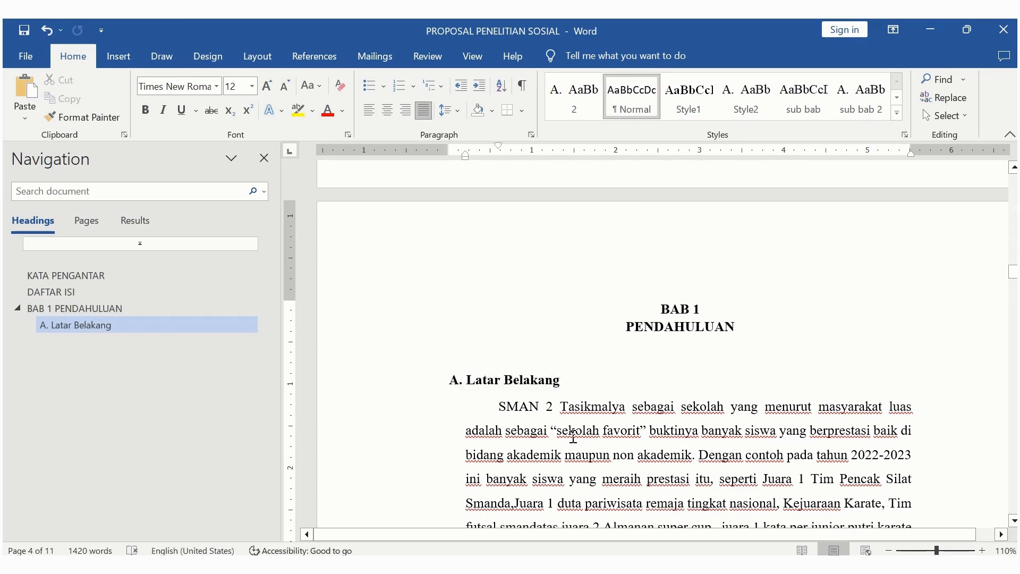
scroll(573, 437, down, 2)
scroll(574, 437, down, 20)
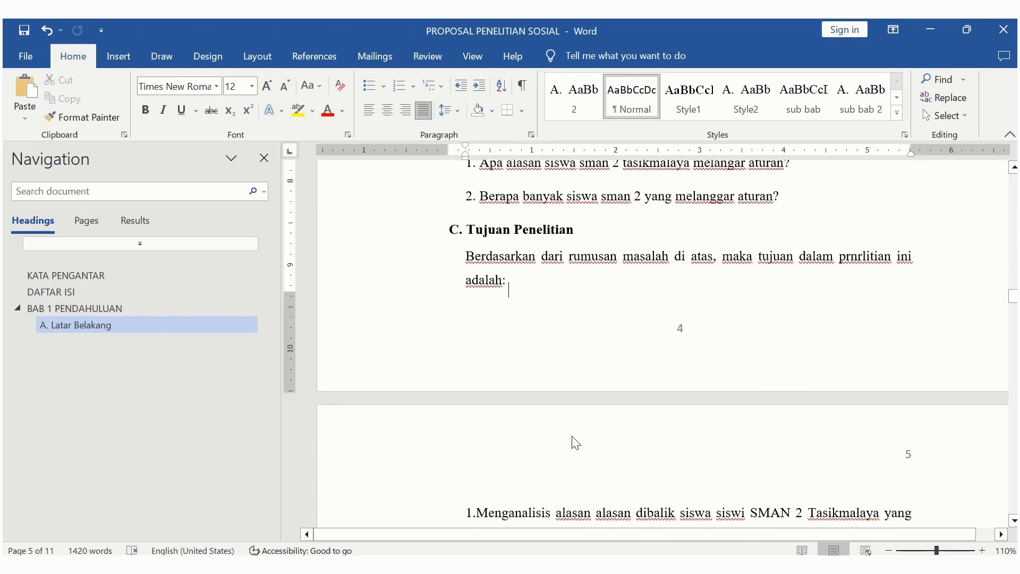
scroll(572, 437, up, 4)
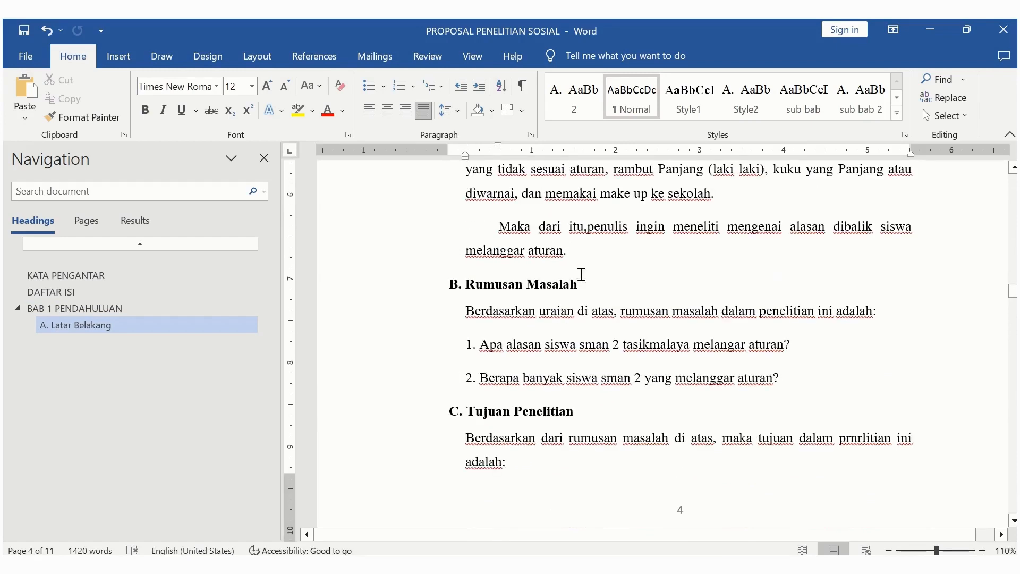
drag(586, 285, 450, 285)
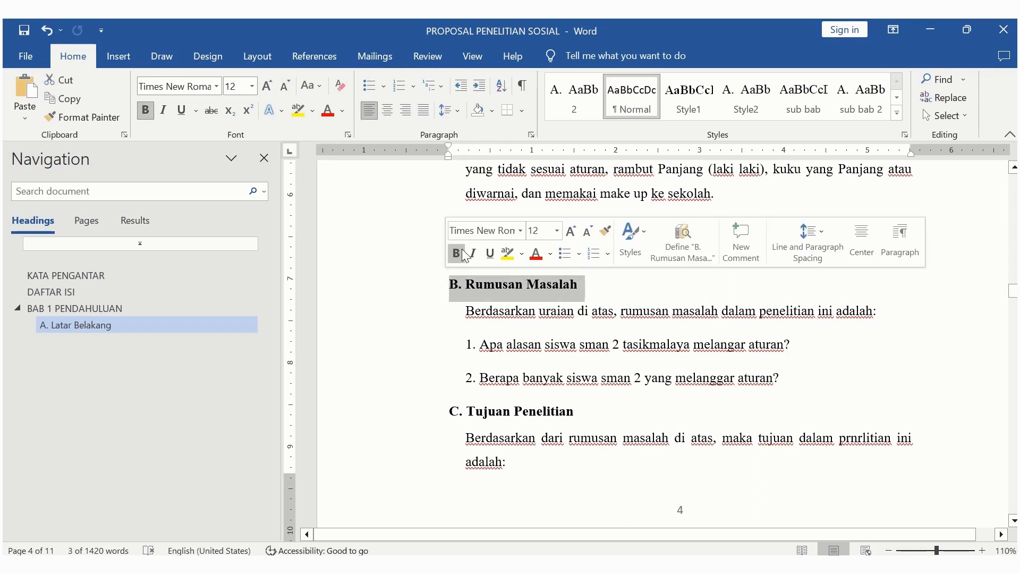
click(897, 114)
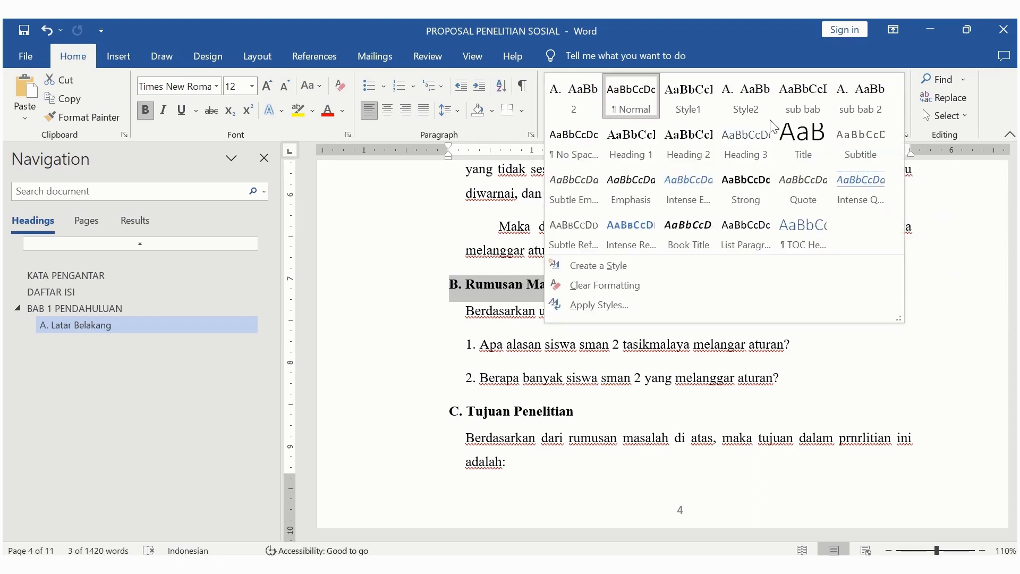
right_click(685, 155)
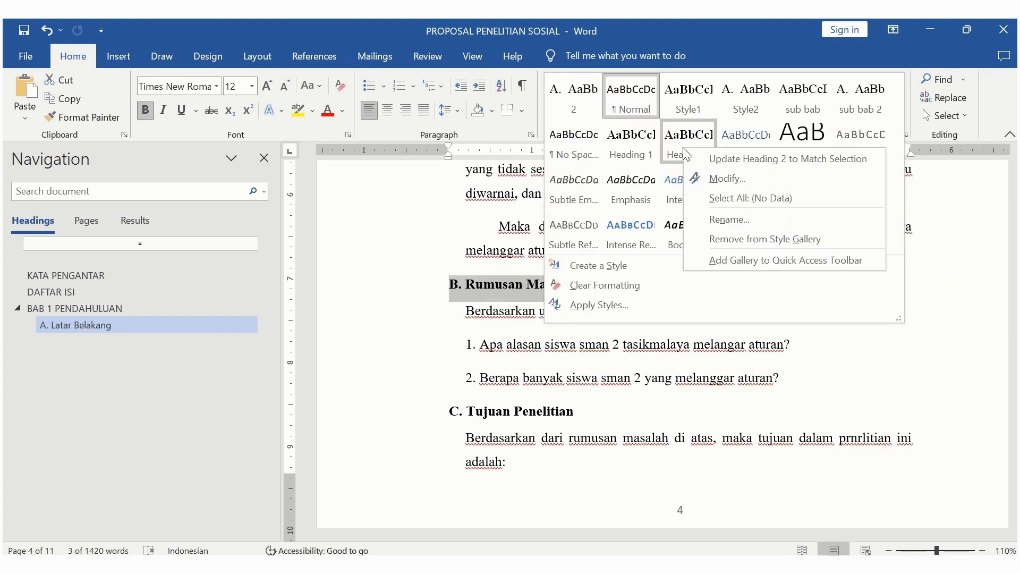
click(720, 160)
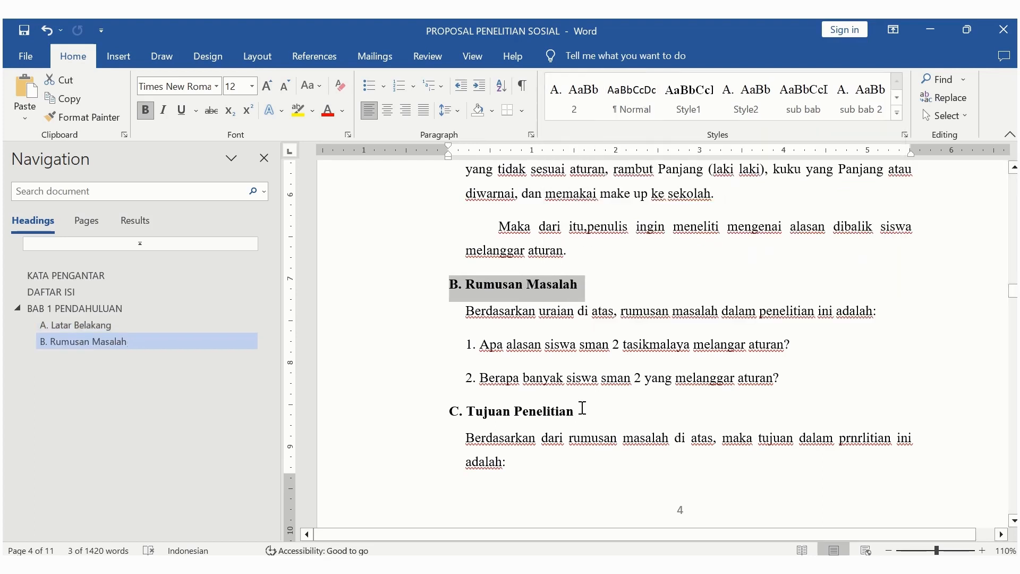
Step: Make the C. Tujuan Penelitian subheading a level 2 heading by updating Heading 2 to match it
drag(582, 408, 487, 417)
drag(448, 412, 446, 413)
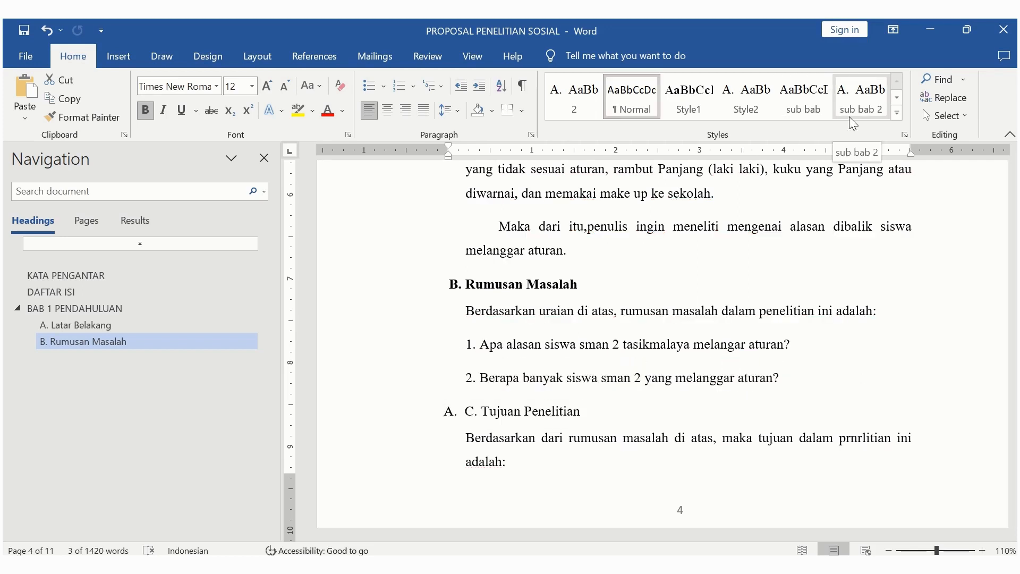
click(897, 113)
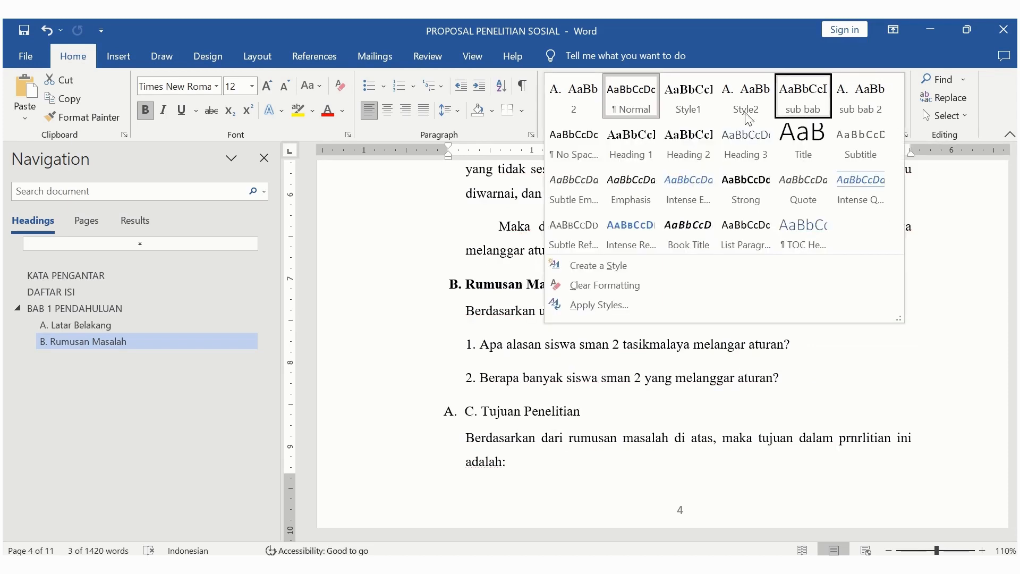
right_click(694, 159)
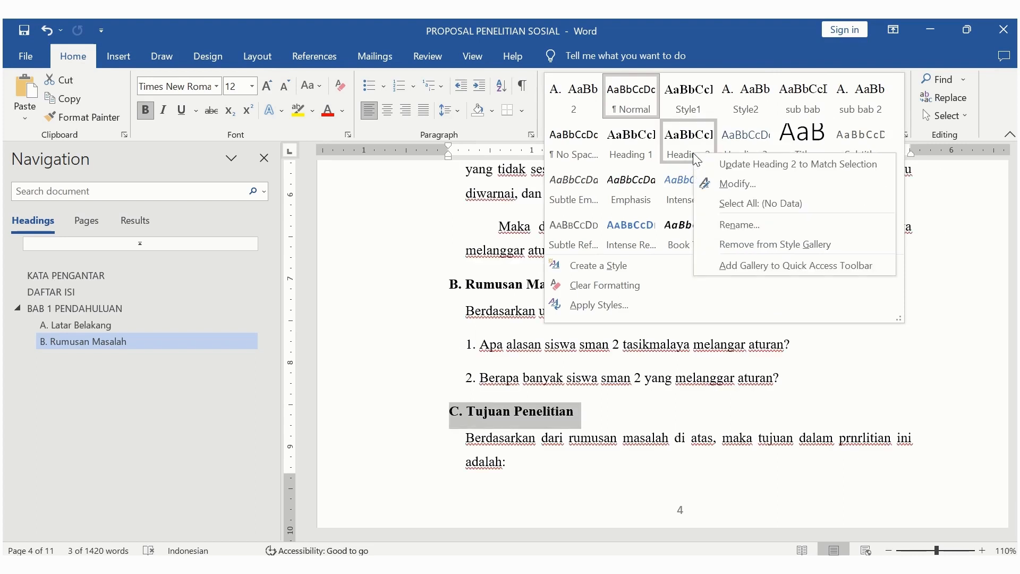
click(725, 162)
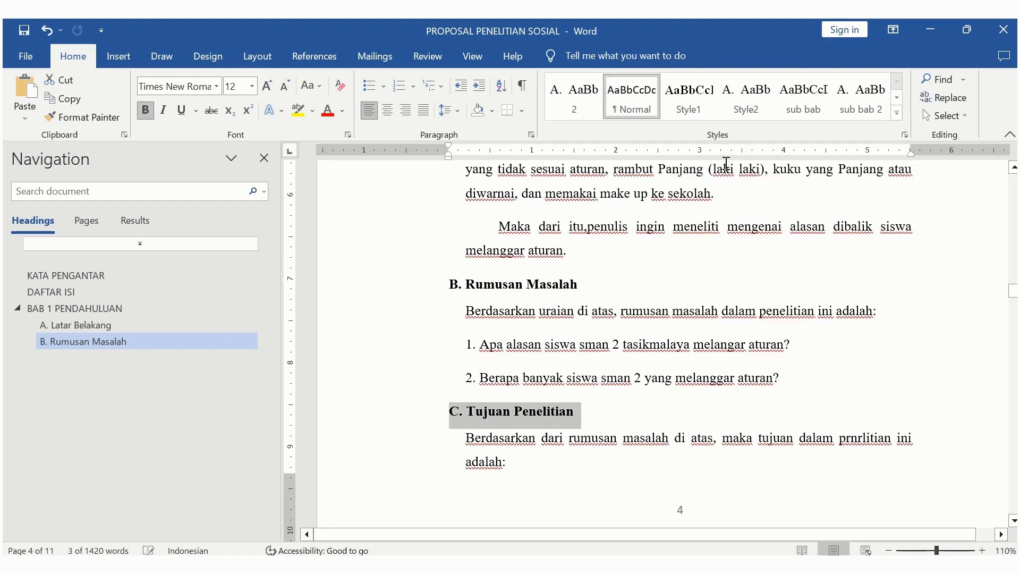
click(657, 397)
Step: Make the D. Manfaat Penelitian subheading a level 2 heading by updating Heading 2 to match it
key(Down)
key(Down)
key(Down)
key(Down)
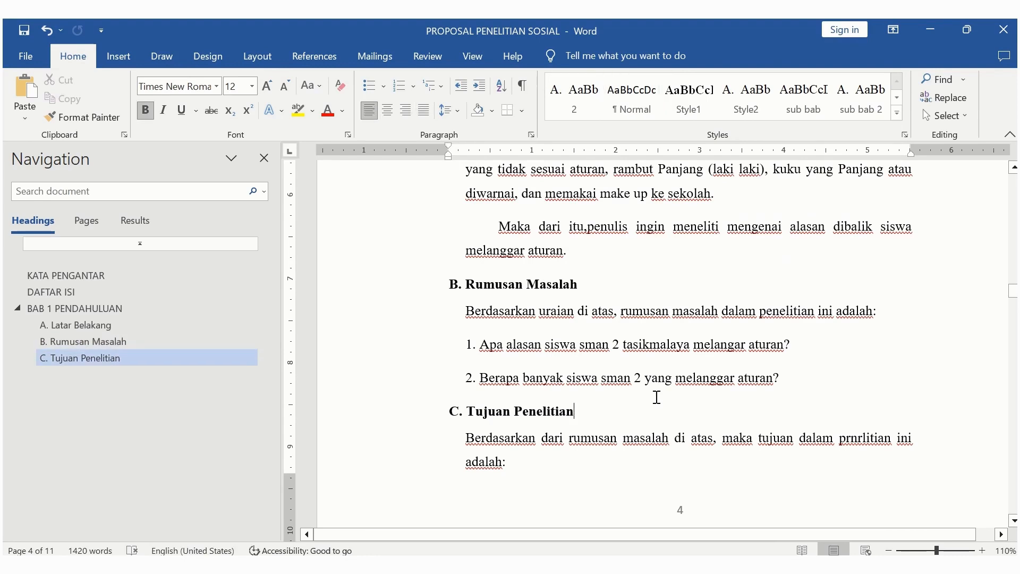
key(Down)
key(Down)
key(Down)
key(Down)
key(Down)
key(Down)
key(Down)
key(Down)
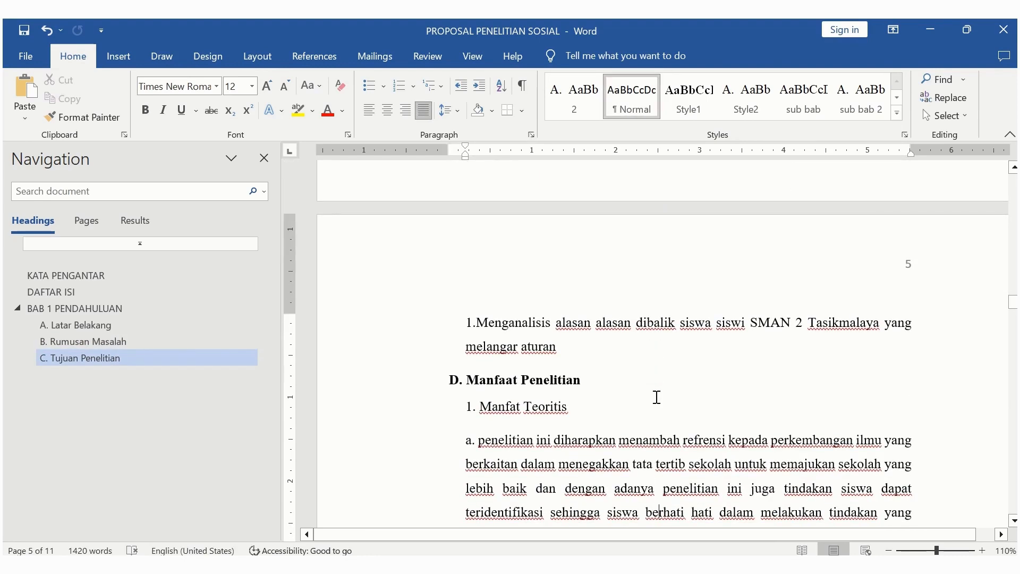
drag(591, 380, 450, 383)
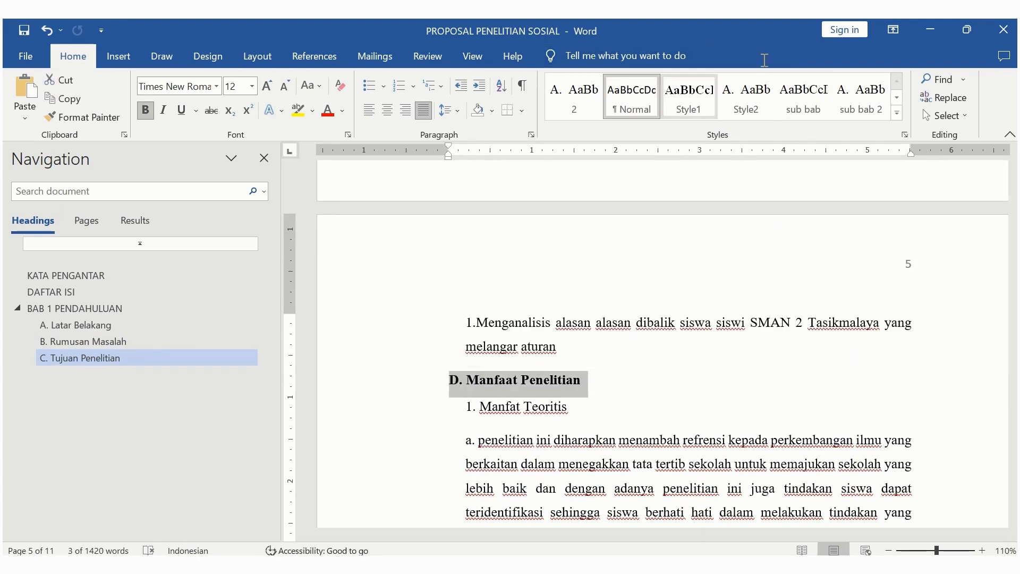
click(898, 115)
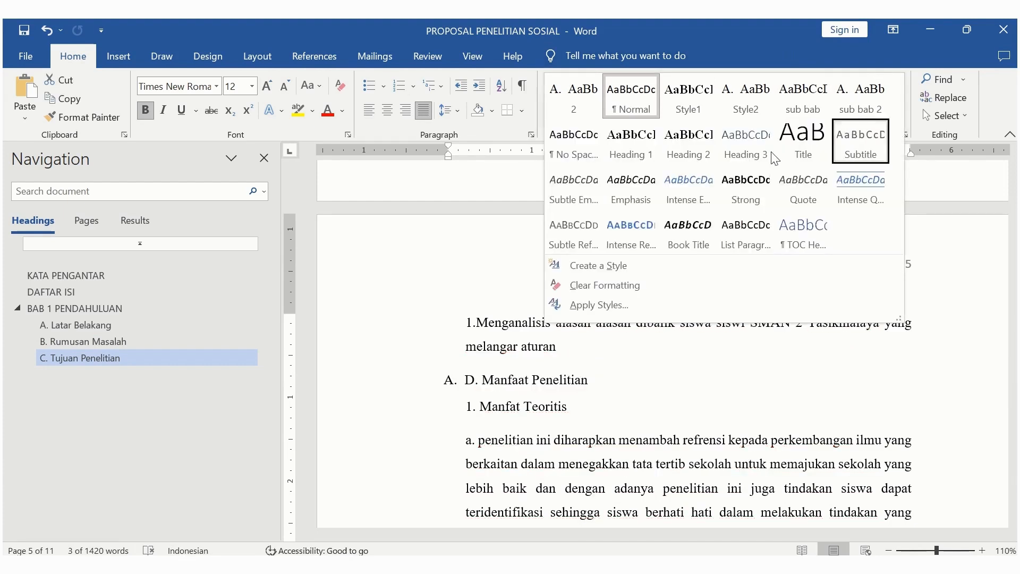
right_click(693, 149)
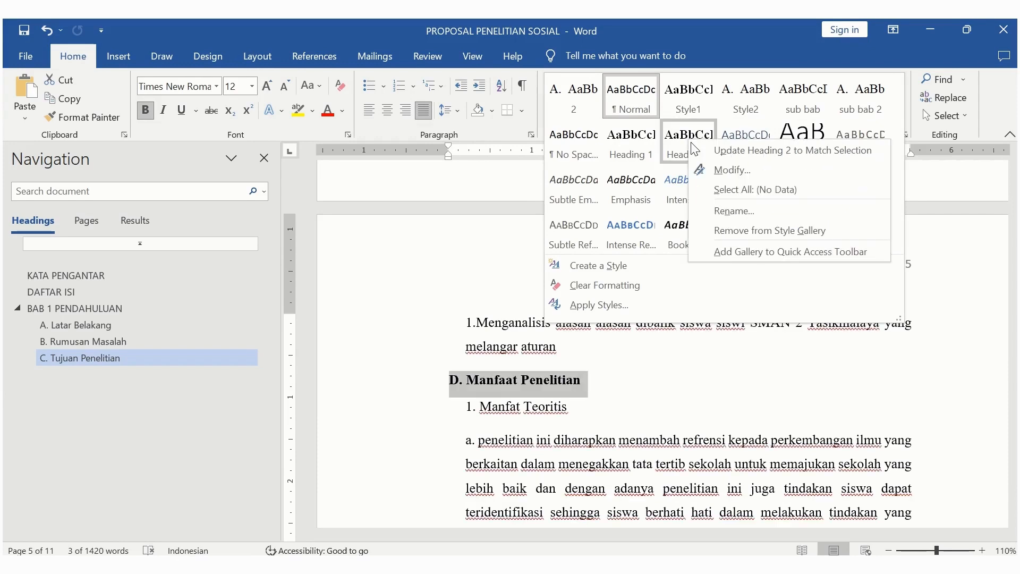
click(731, 153)
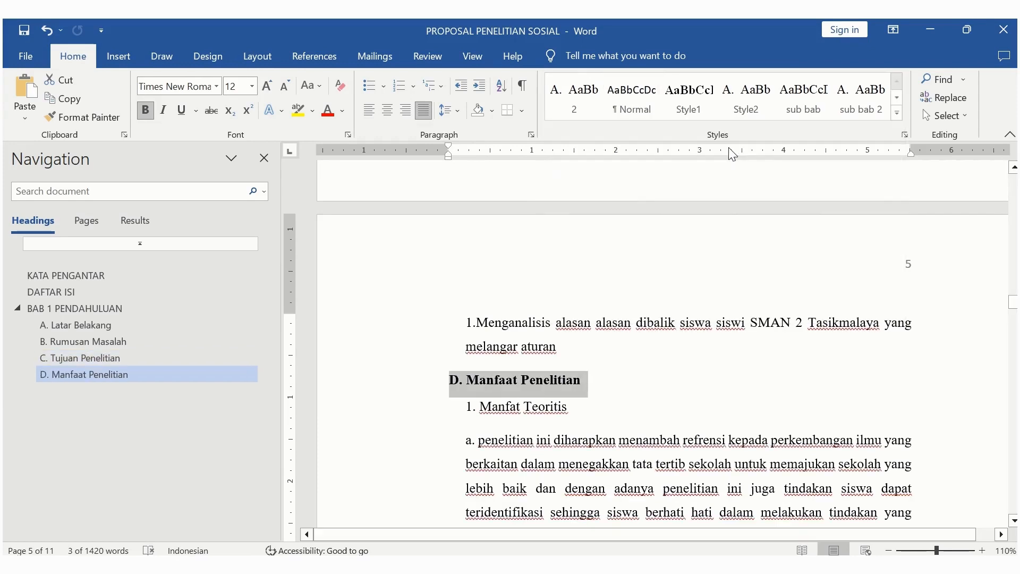
click(612, 364)
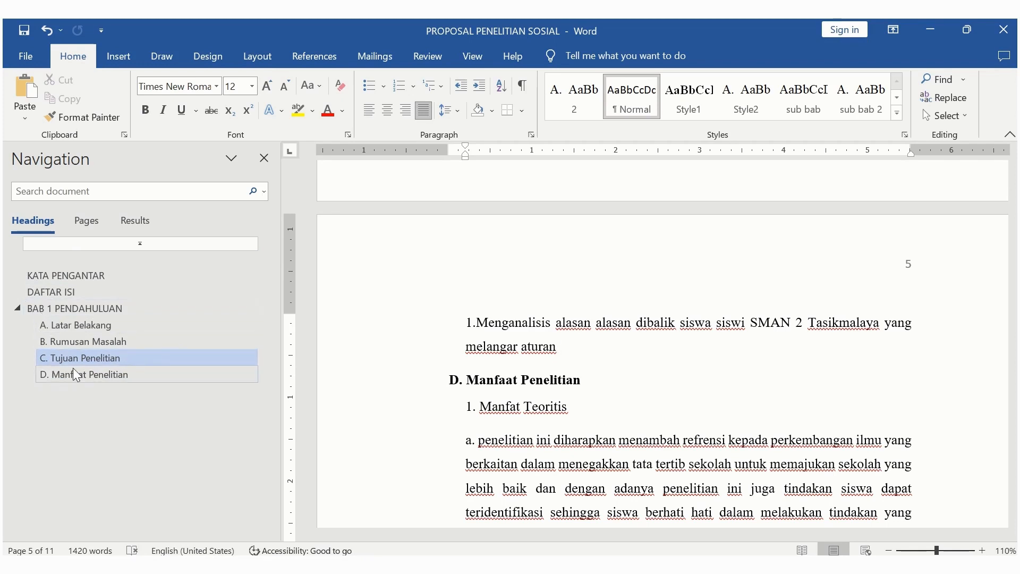
Step: Make the two title lines BAB II and TINJAUAN PUSTAKA level 1 headings by updating Heading 1 to match them
click(539, 454)
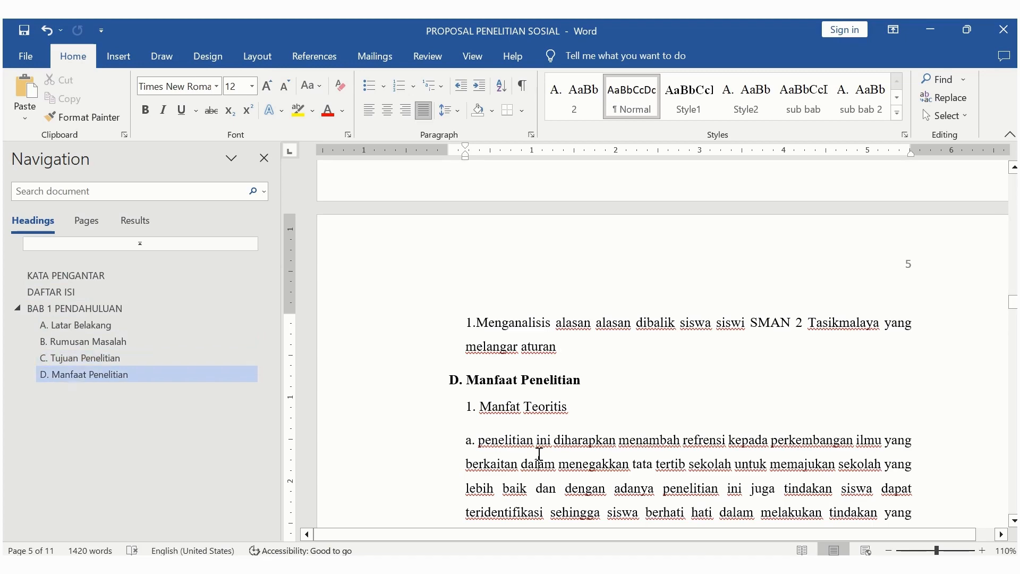
key(Down)
key(Down)
key(Down)
key(Down)
key(Down)
key(Down)
key(Down)
key(Down)
key(Down)
key(Down)
key(Down)
key(Down)
key(Down)
key(Down)
key(Down)
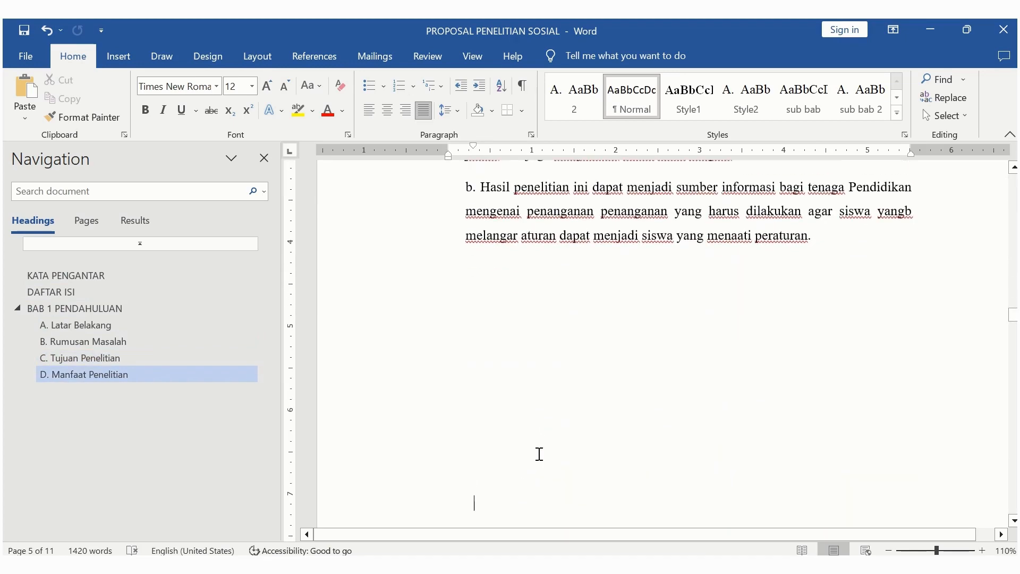
key(Down)
key(Down)
key(Down)
key(Down)
key(Down)
key(Down)
key(Down)
key(Down)
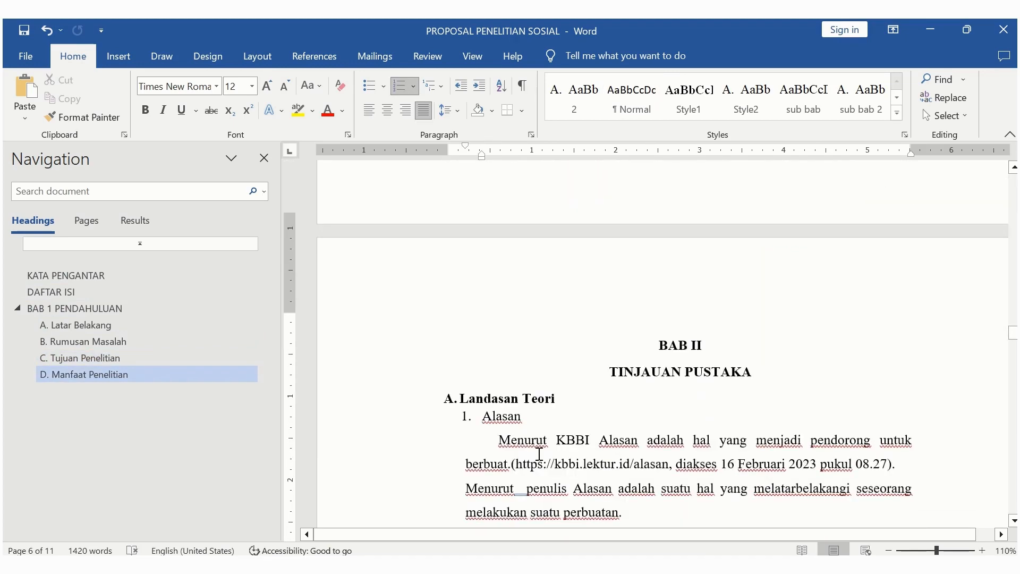
key(Down)
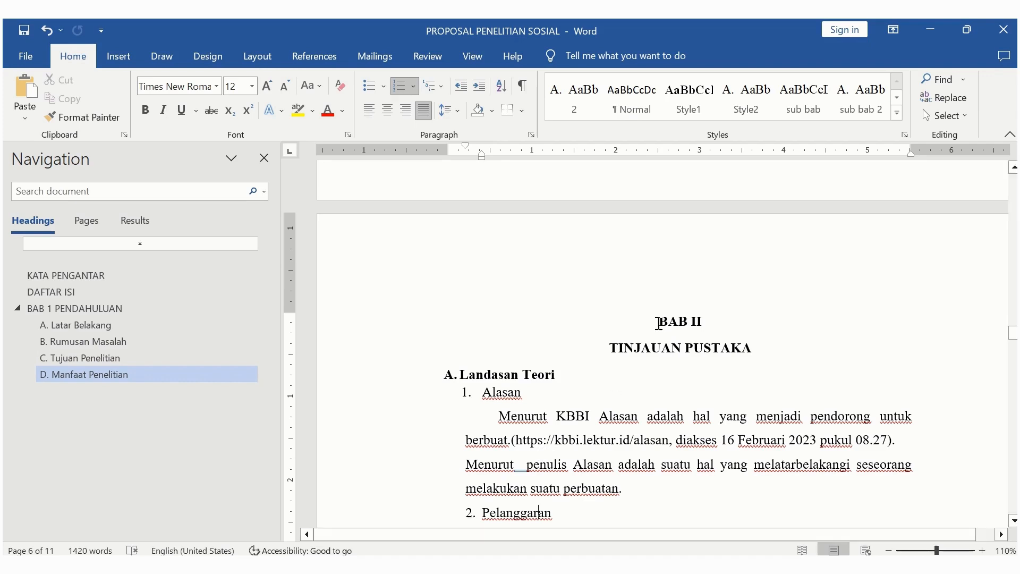
drag(658, 323, 770, 349)
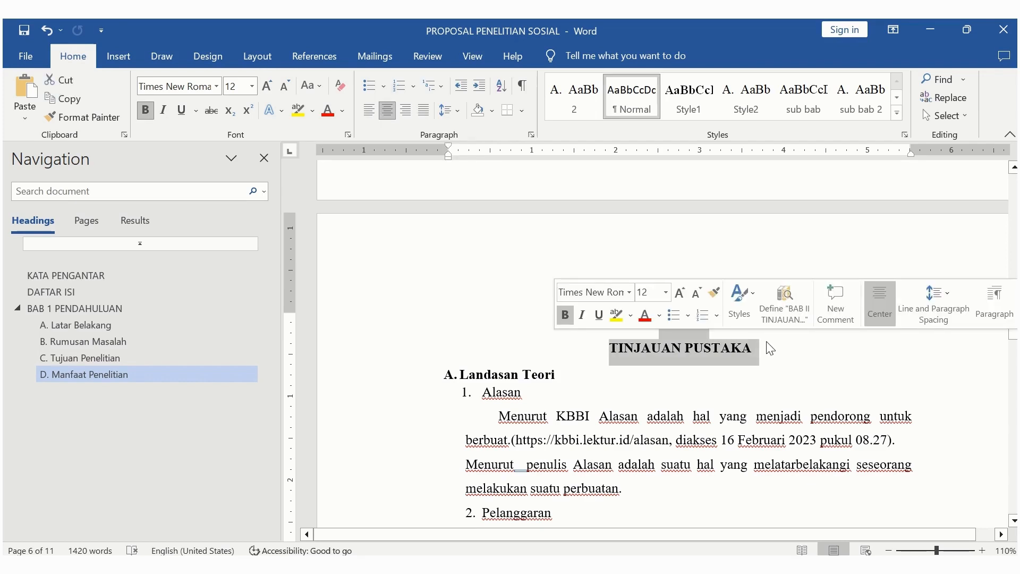
click(896, 114)
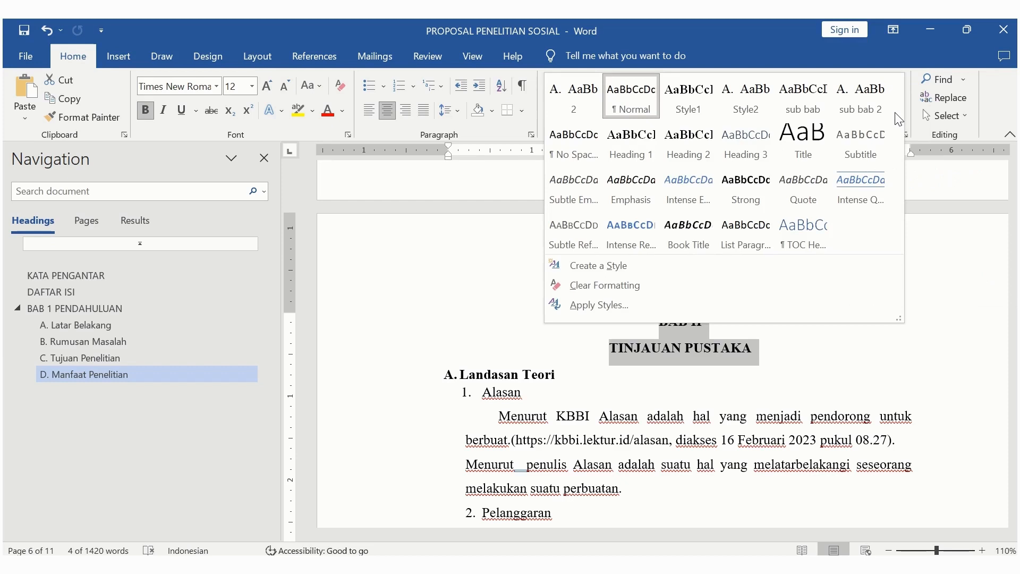
right_click(653, 153)
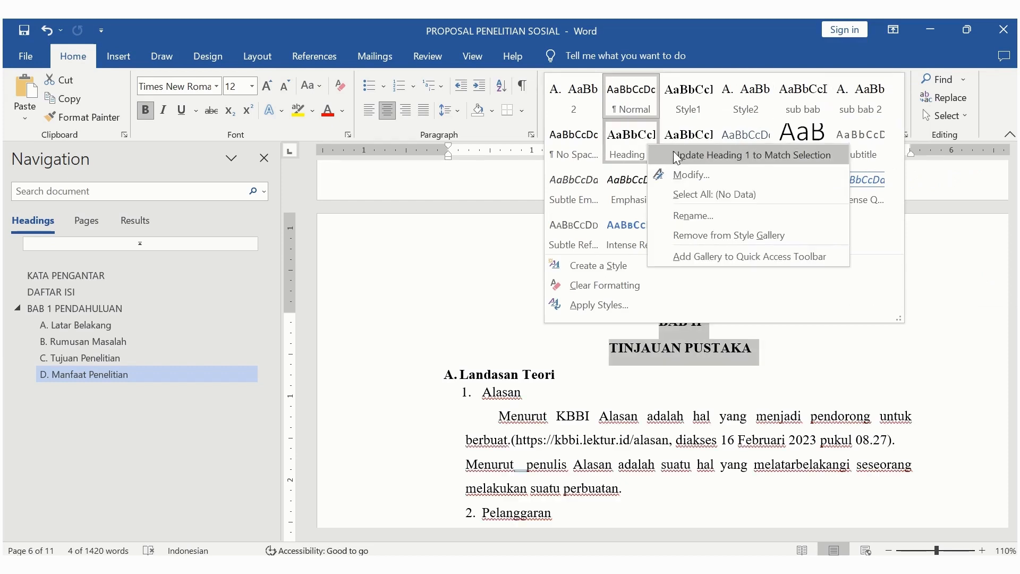
click(692, 155)
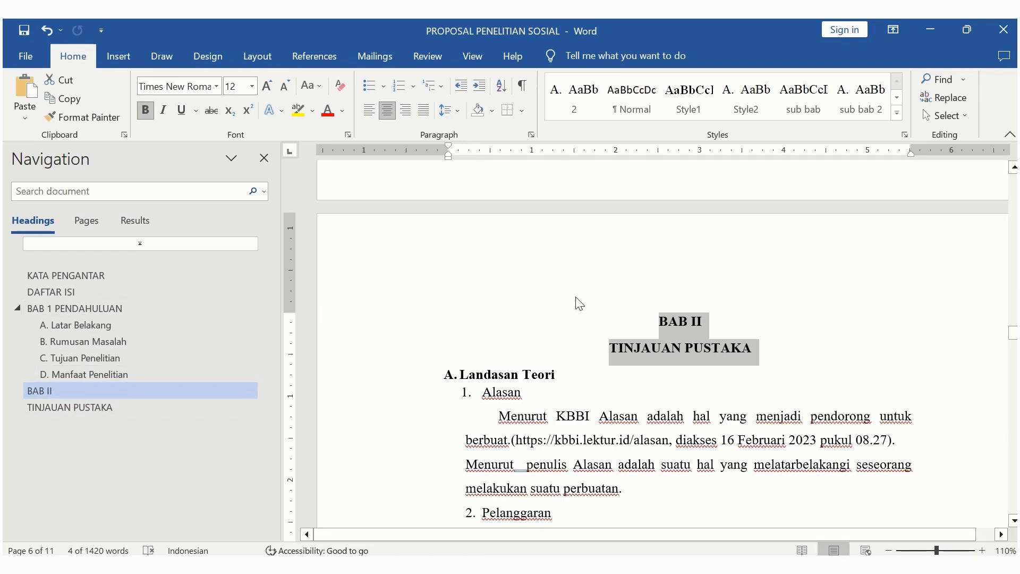
Step: Merge BAB II and TINJAUAN PUSTAKA into a single heading, separated by a line break instead of a paragraph break
click(703, 321)
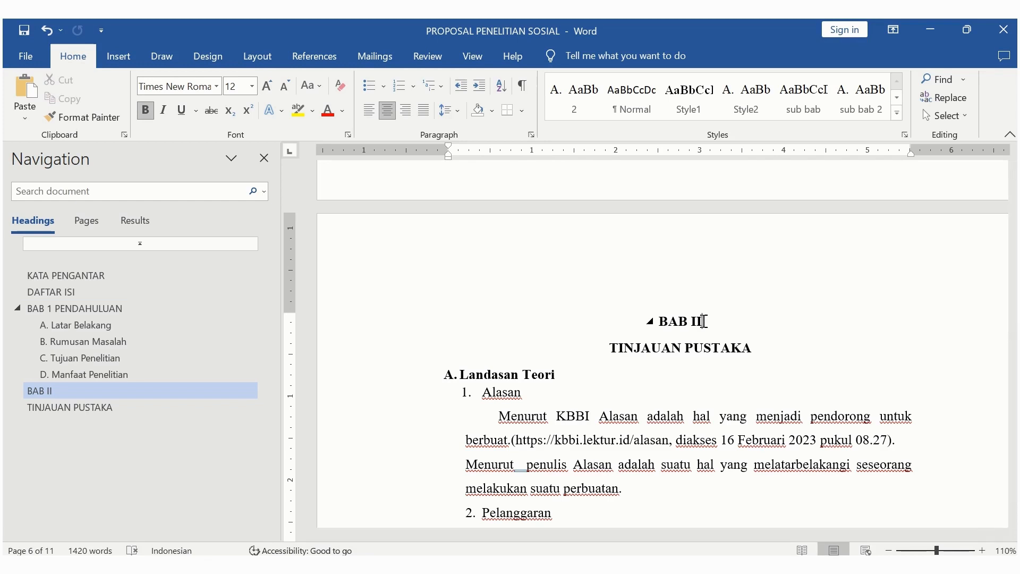
key(Delete)
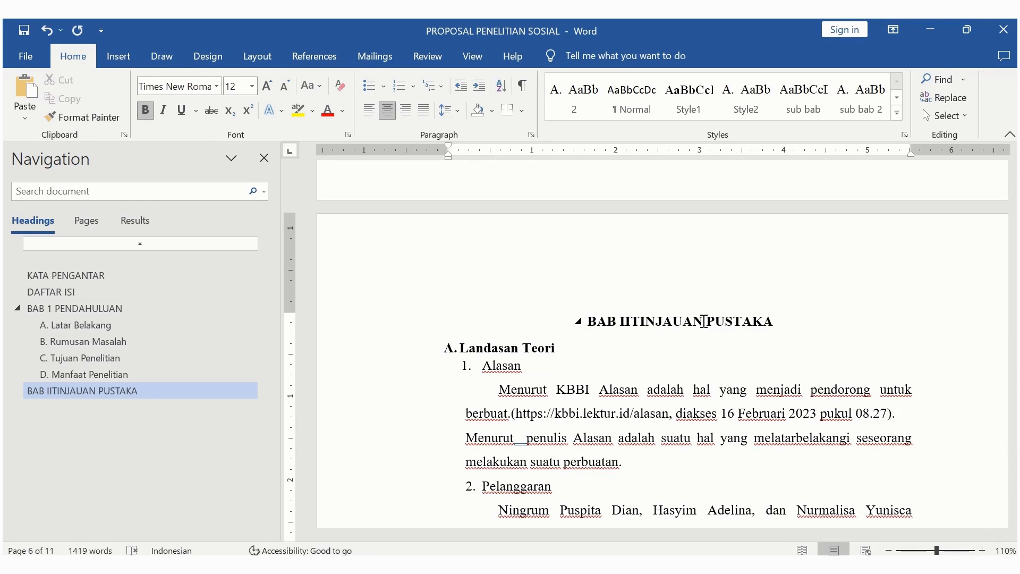
key(shift+Return)
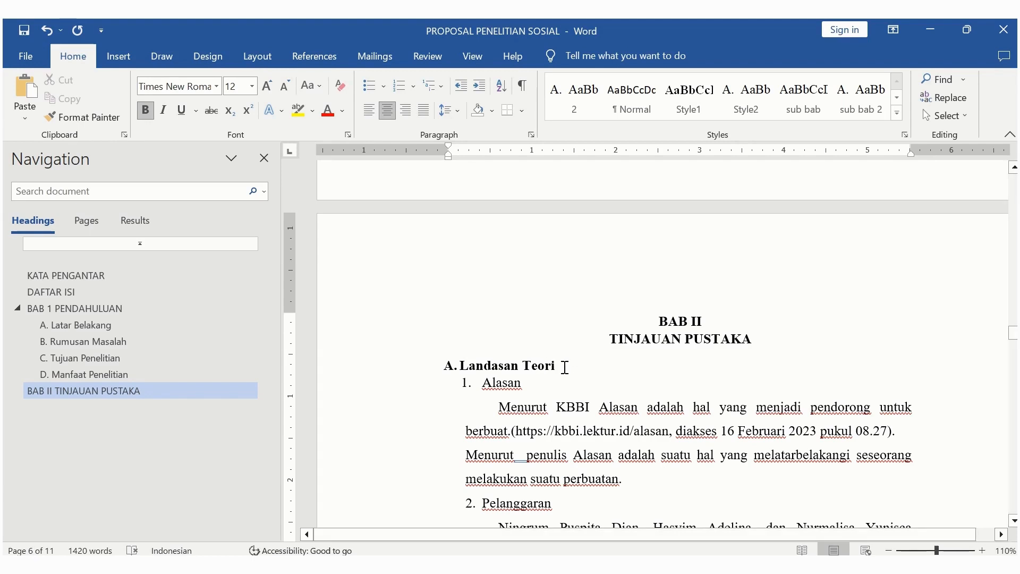
Step: Try to create a new style named sub bab 2 from the formatting of the A. Landasan Teori subheading
drag(565, 368, 446, 371)
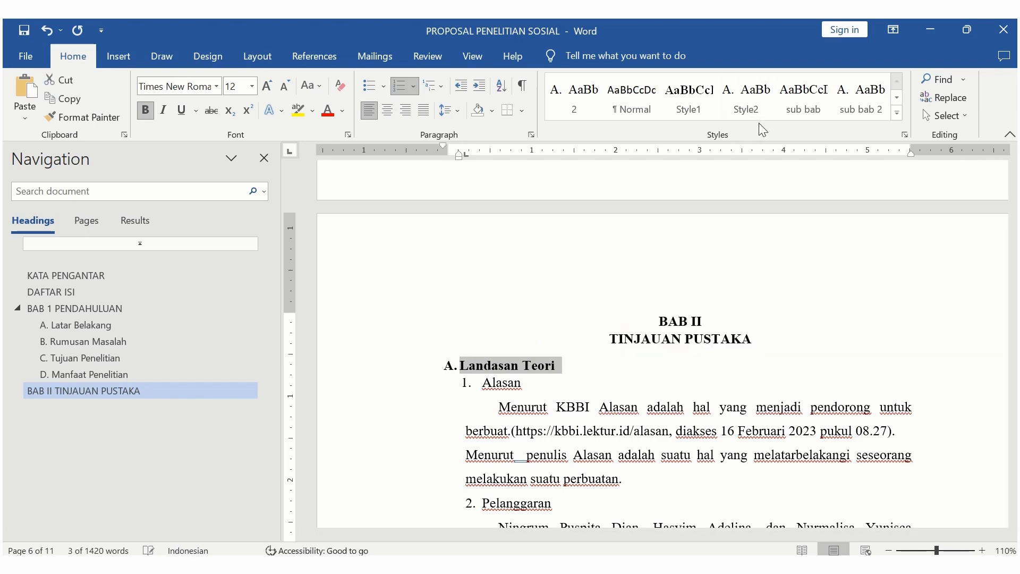
click(897, 114)
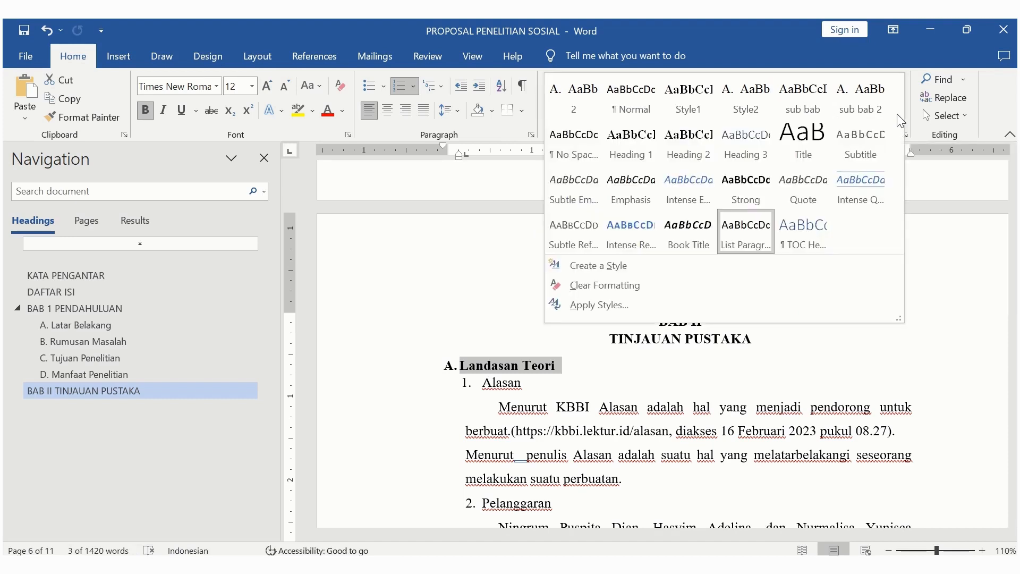
click(636, 267)
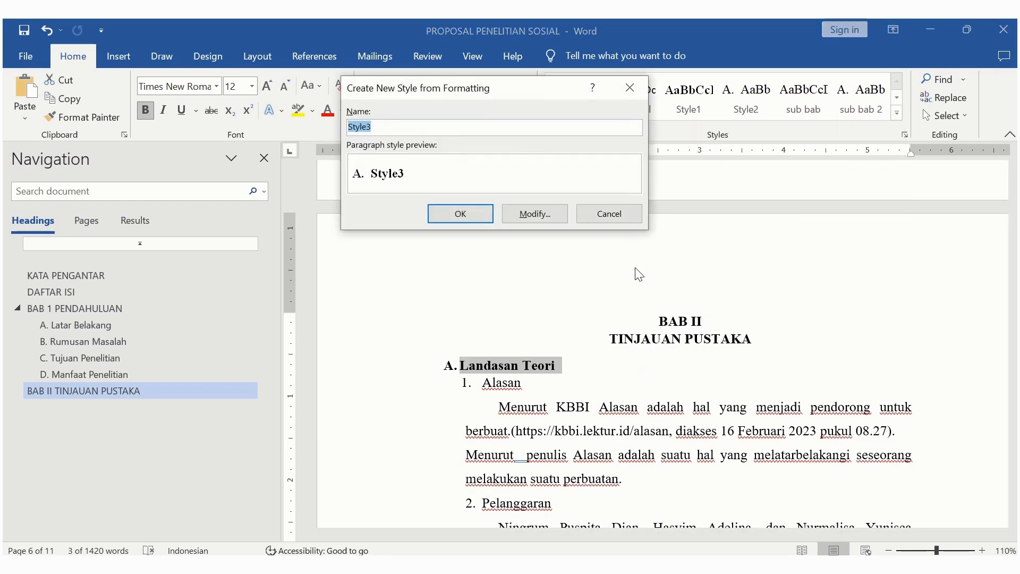
click(548, 219)
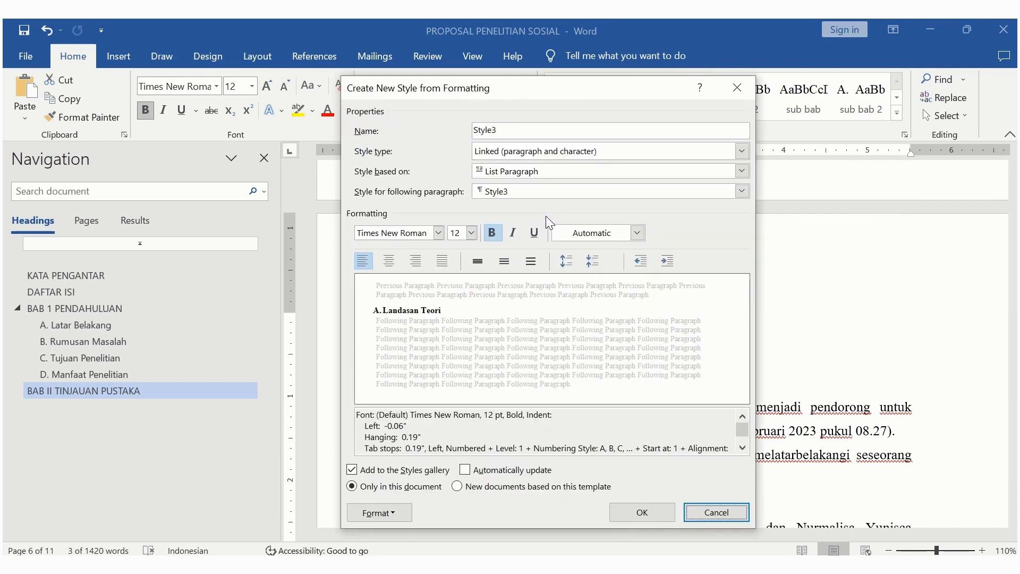
click(535, 131)
key(BackSpace)
key(BackSpace)
key(BackSpace)
key(BackSpace)
key(BackSpace)
key(BackSpace)
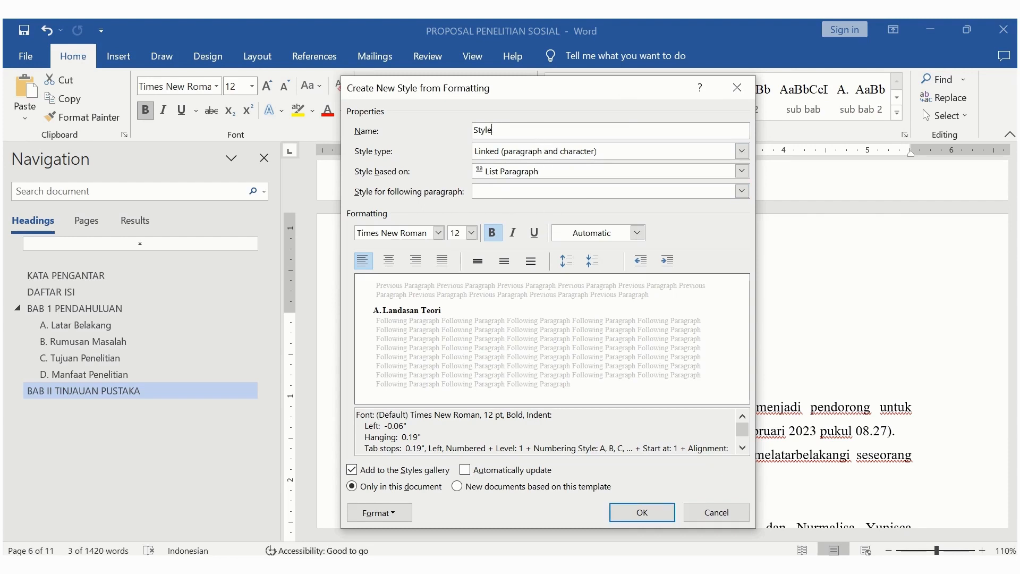
text(sub bab 2)
click(743, 171)
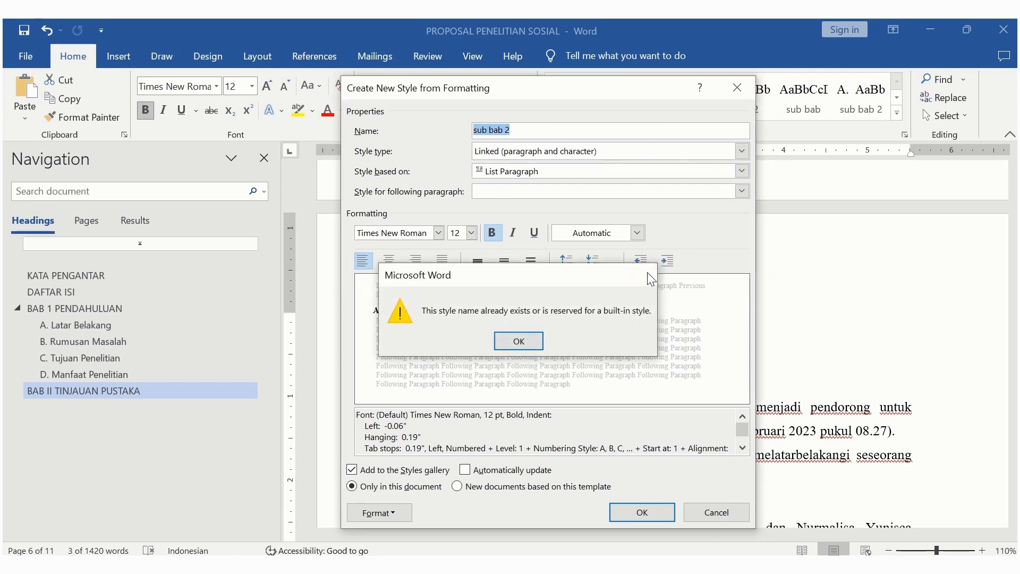
click(647, 274)
click(742, 150)
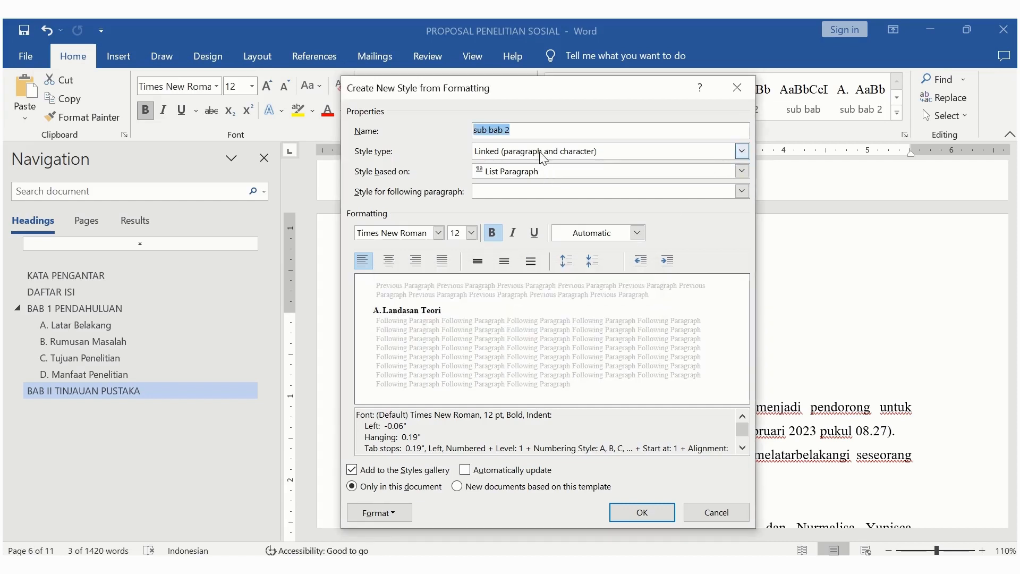
key(BackSpace)
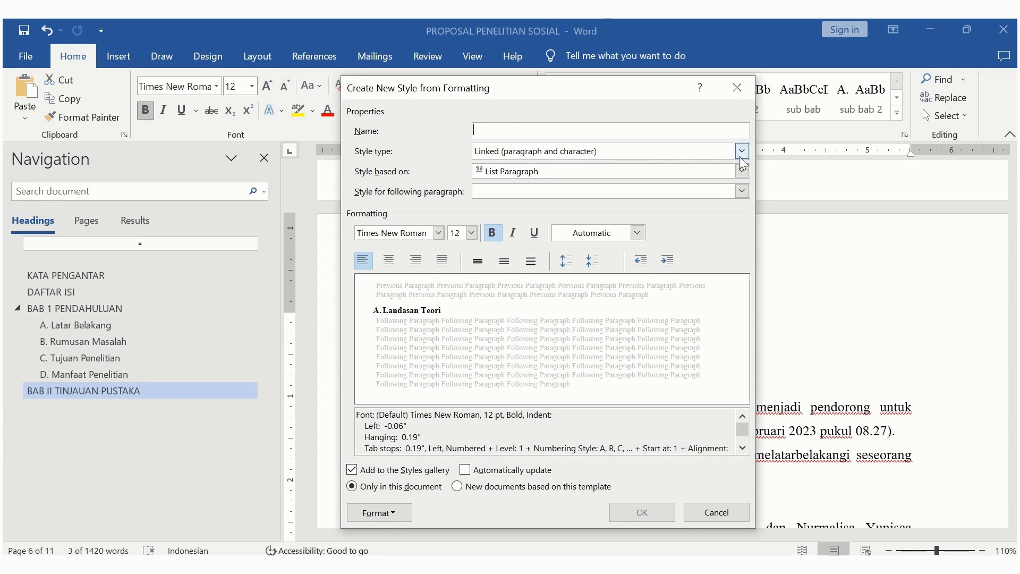
click(738, 88)
click(743, 93)
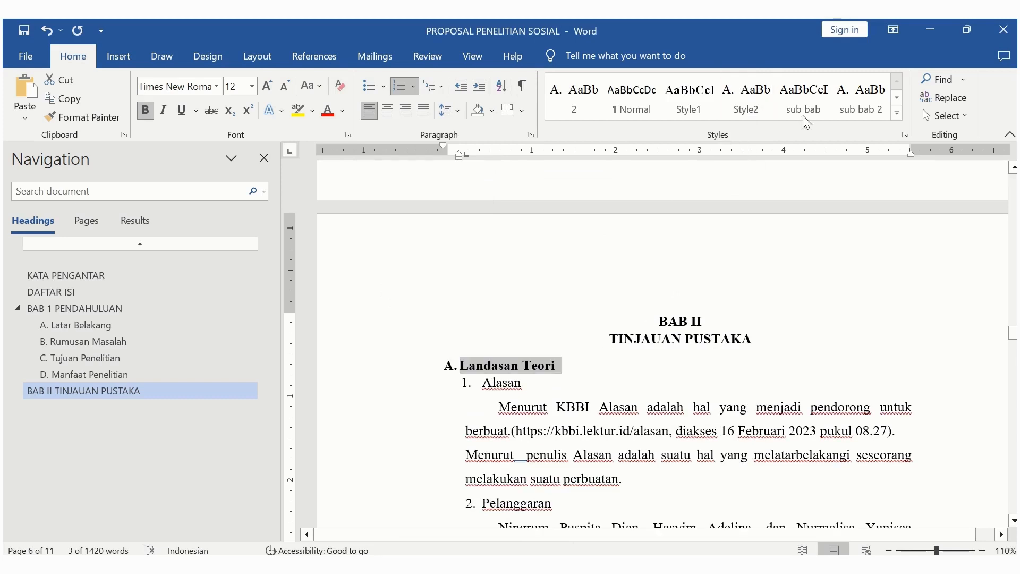
Step: Create a new style based on Heading 2 from the formatting of the A. Landasan Teori subheading
click(898, 114)
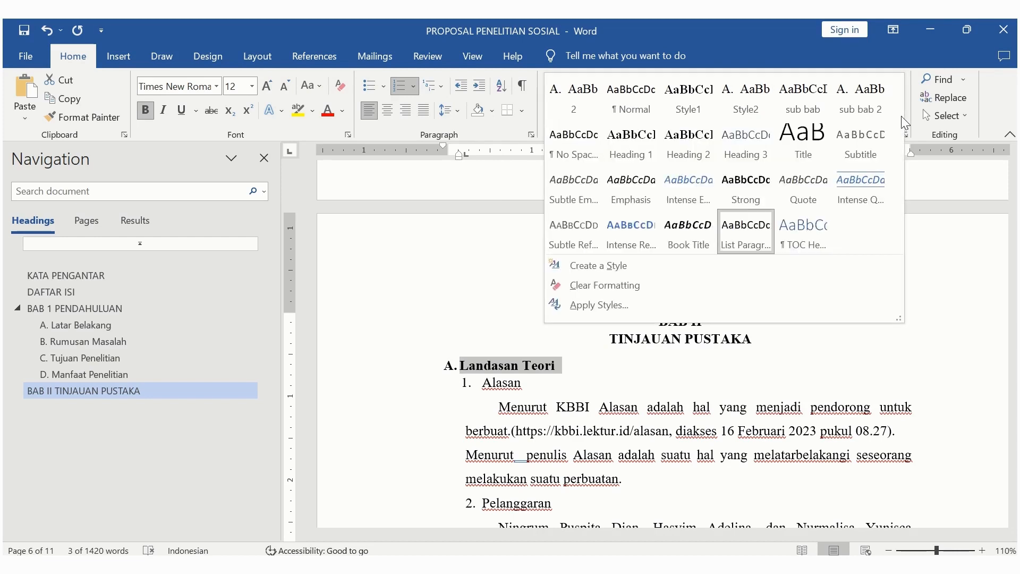
click(659, 269)
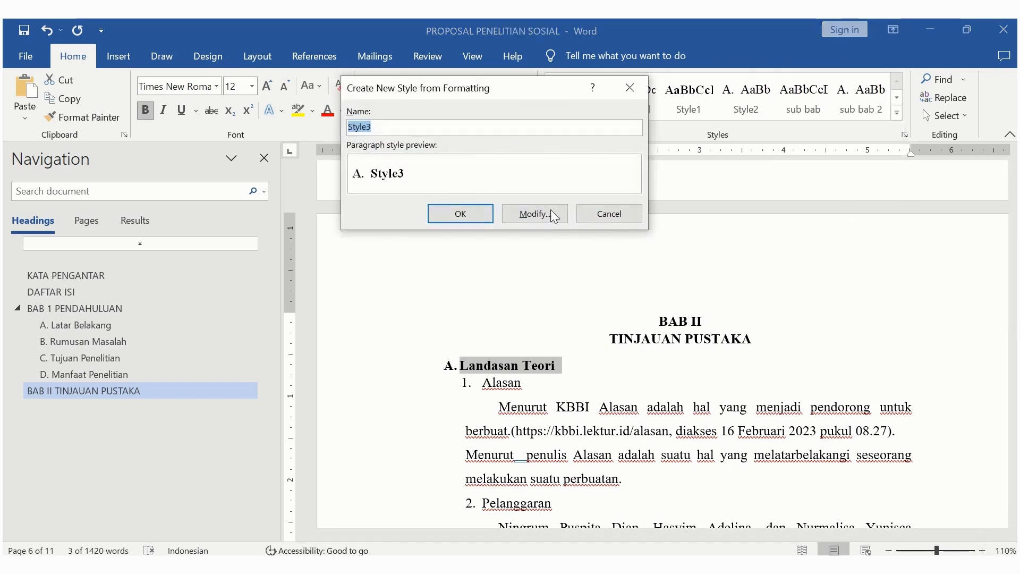
click(544, 211)
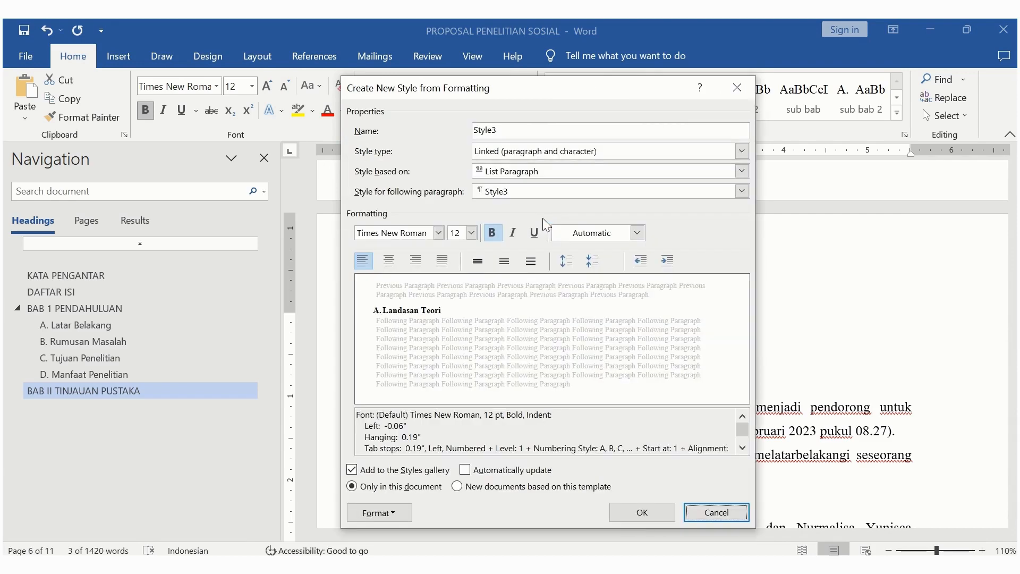
click(742, 171)
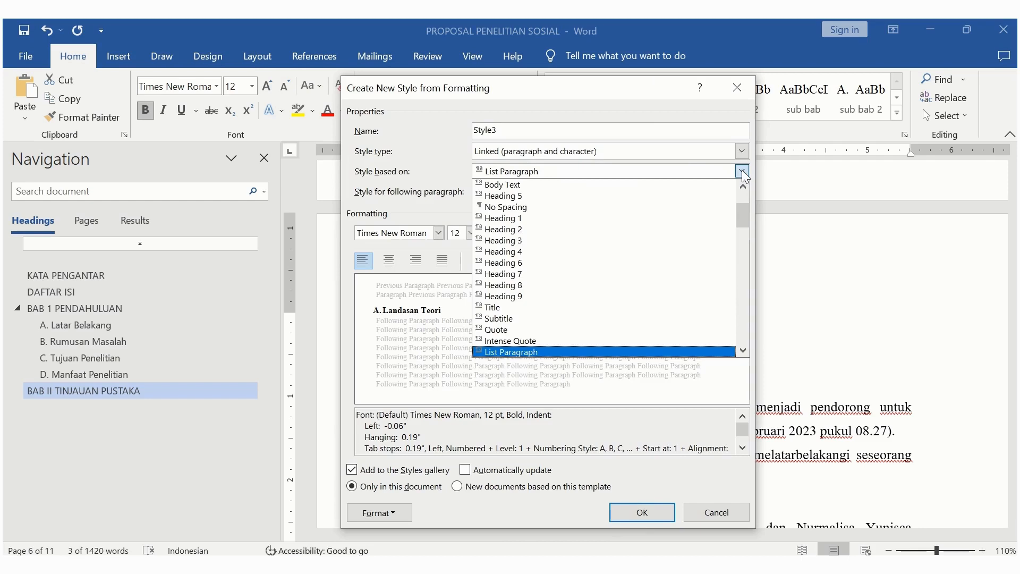
click(714, 236)
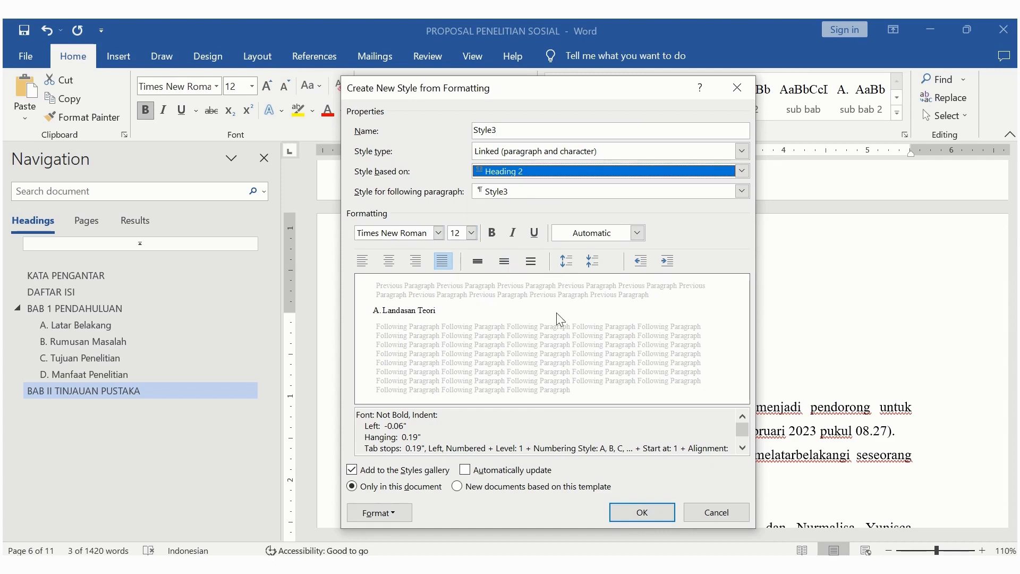
click(659, 509)
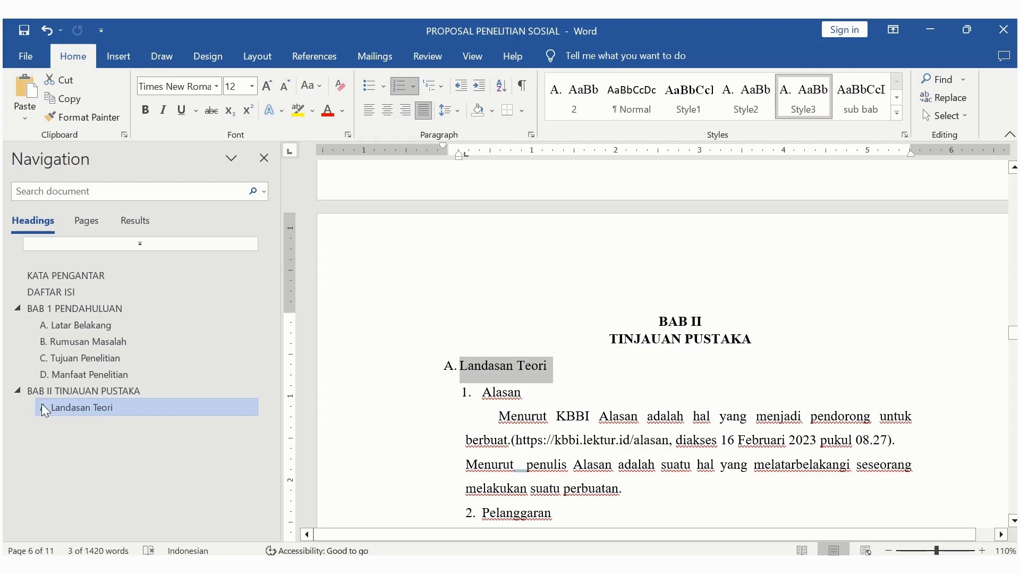
Step: Apply Style3 to the B. Penelitian Terdahulu subheading on page 7
click(559, 423)
scroll(559, 423, down, 5)
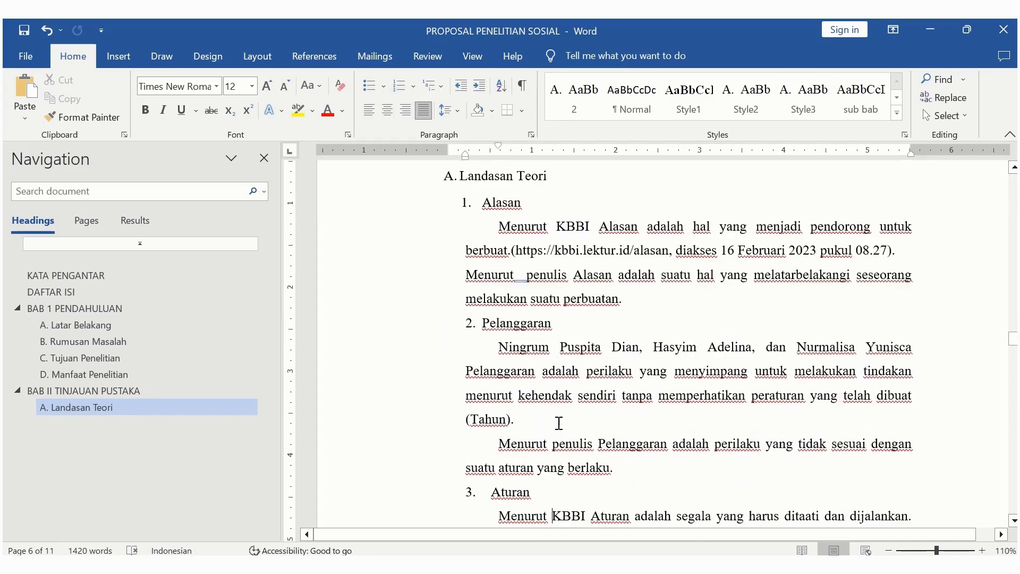
scroll(559, 423, down, 10)
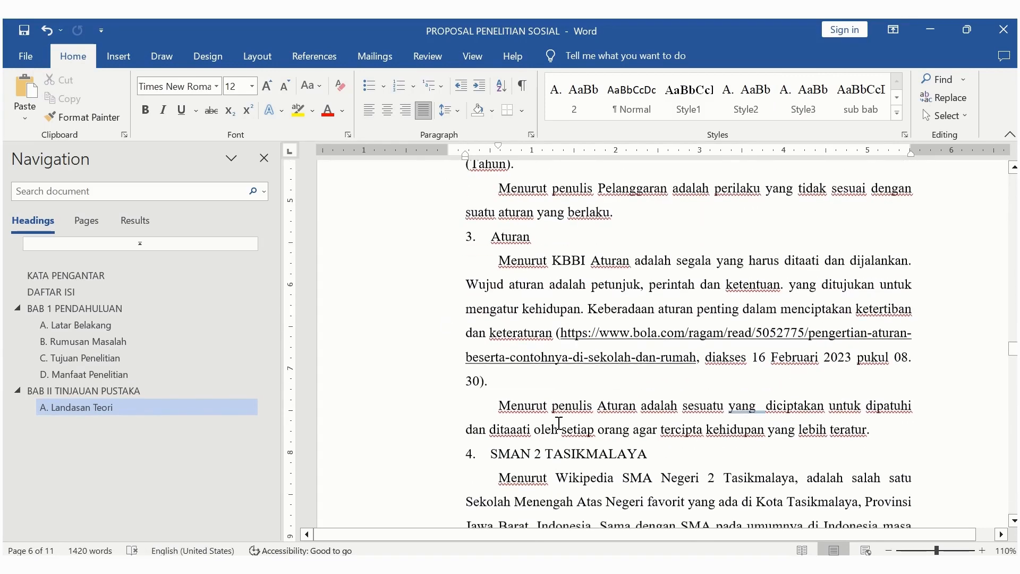
scroll(559, 423, down, 3)
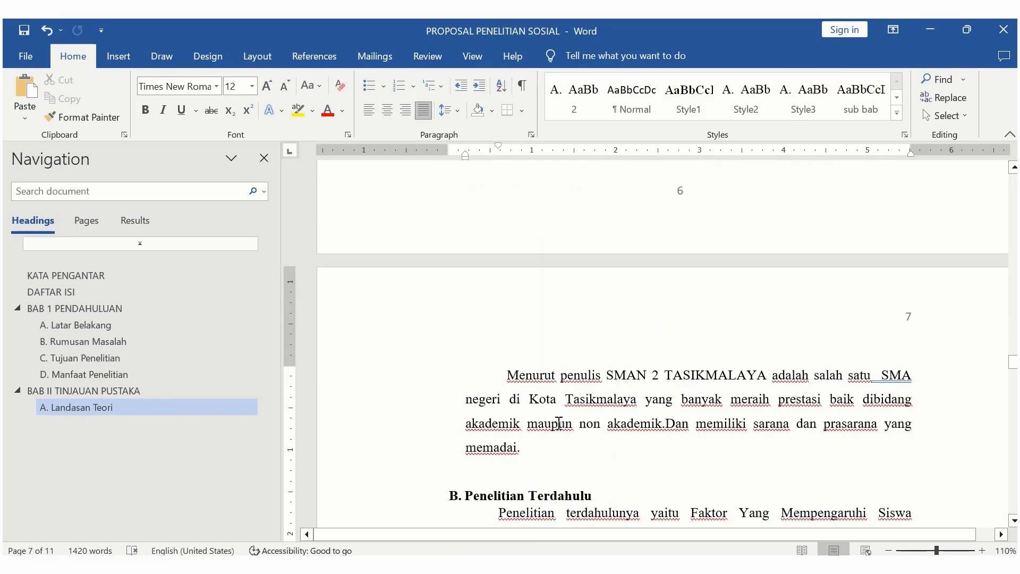
drag(599, 496, 451, 499)
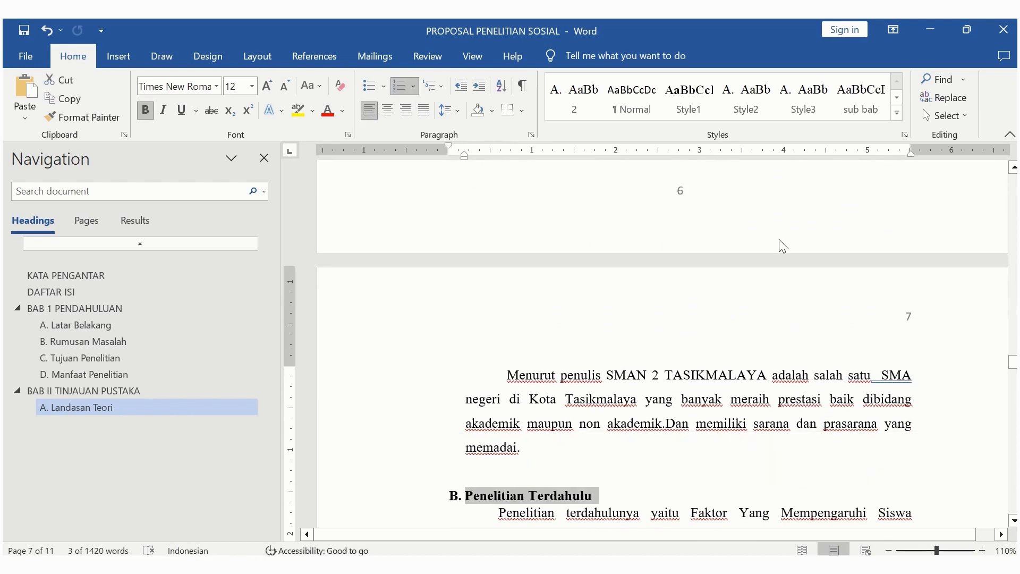
click(809, 110)
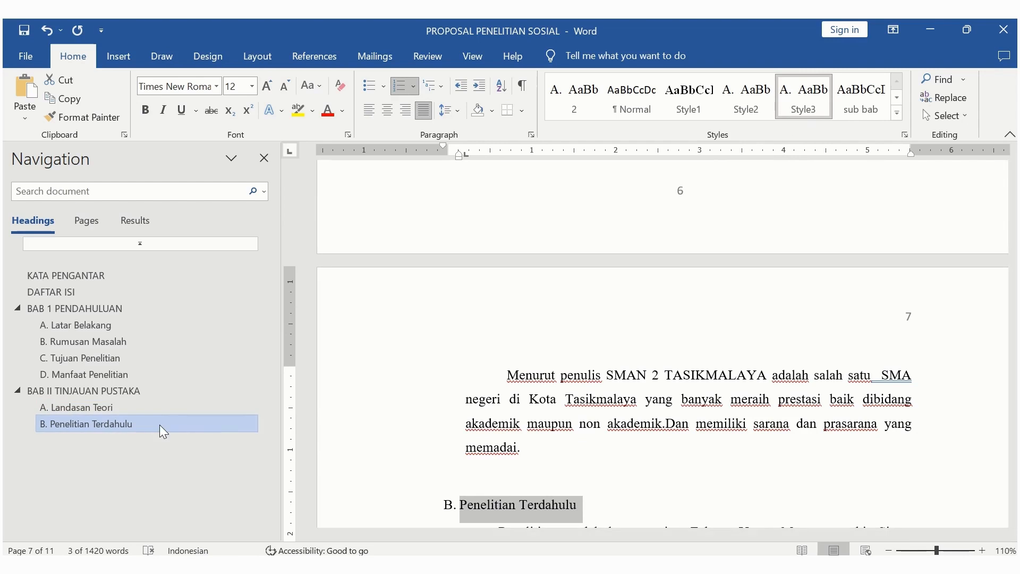
Step: Make the two title lines BAB III and METODE PENELITIAN level 1 headings by updating Heading 1 to match them
click(608, 437)
key(Down)
key(Down)
key(Down)
key(Down)
key(Down)
key(Down)
key(Down)
key(Down)
key(Down)
key(Down)
key(Down)
key(Down)
key(Down)
key(Down)
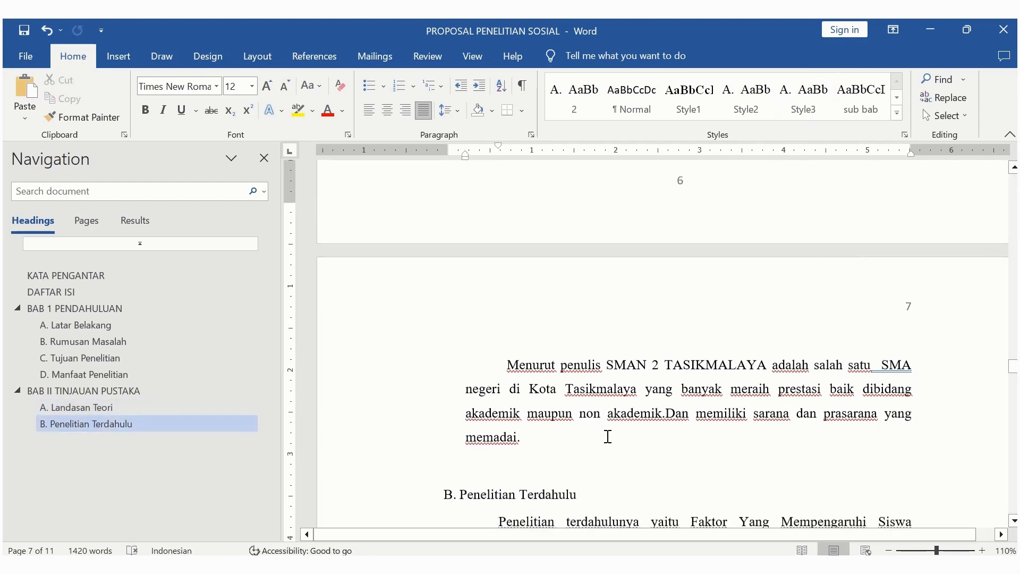
key(Down)
key(Down)
key(Down)
key(Down)
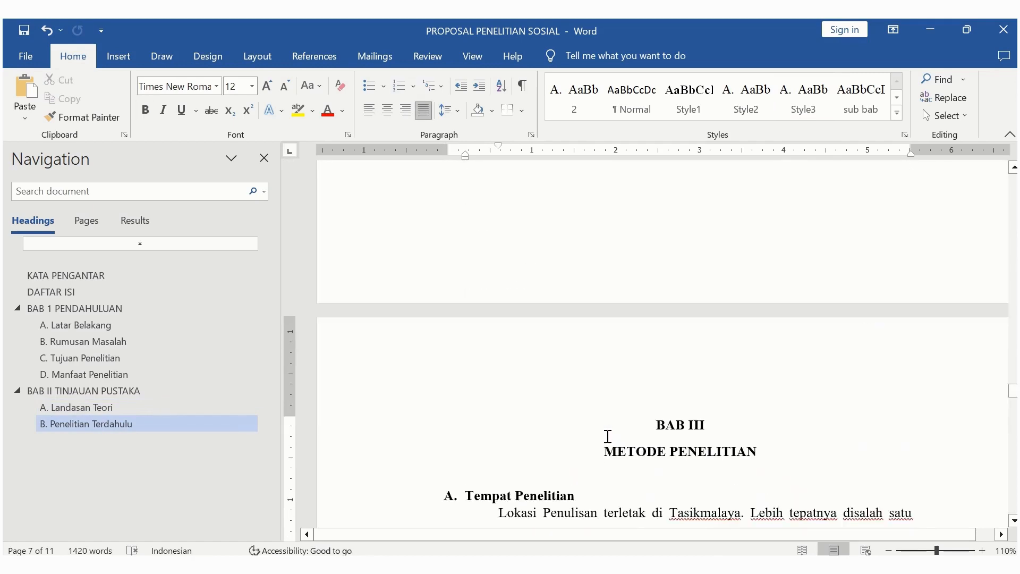
key(Down)
key(Down)
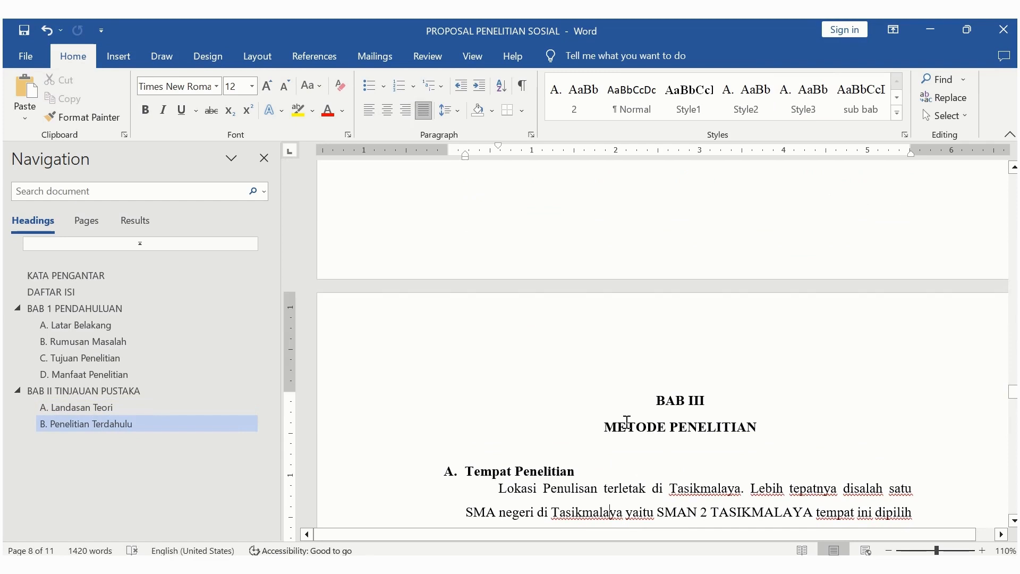
drag(659, 400, 775, 428)
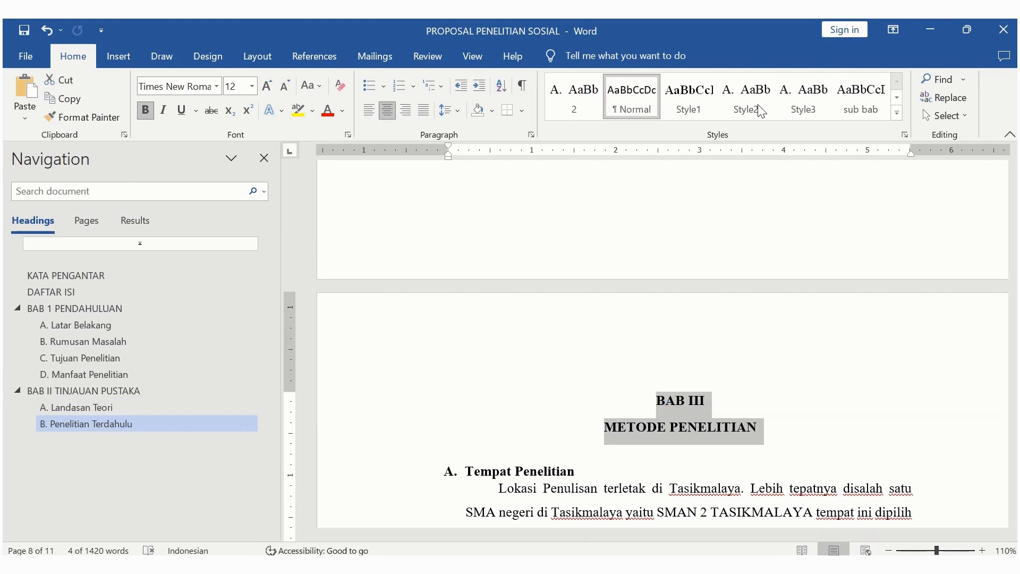
click(897, 112)
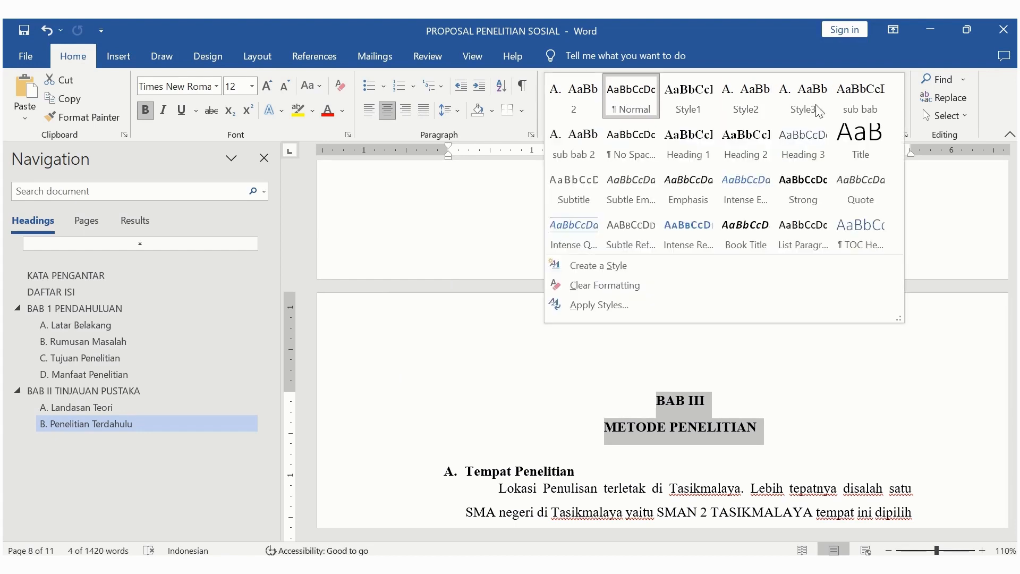
right_click(685, 161)
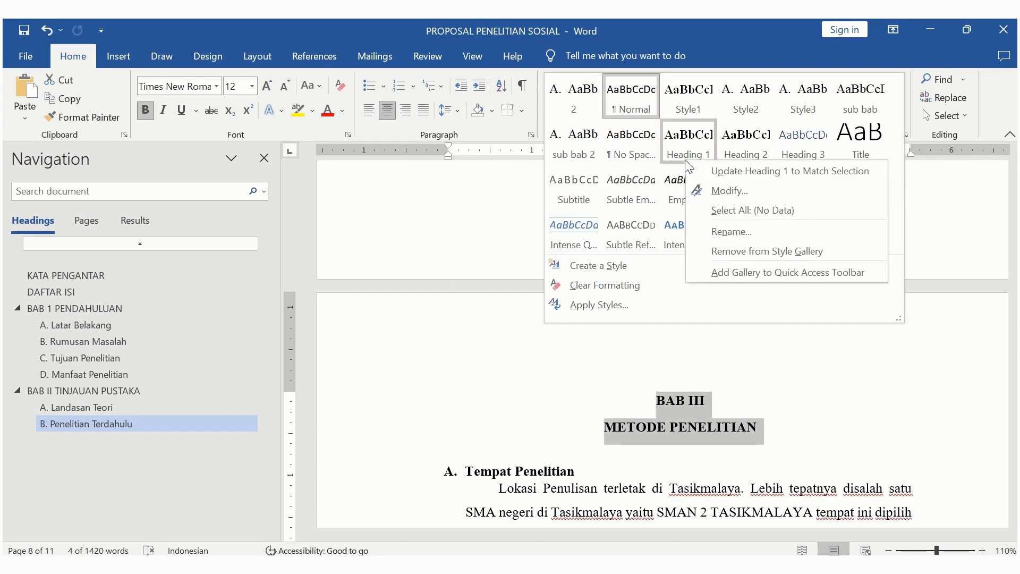
click(731, 171)
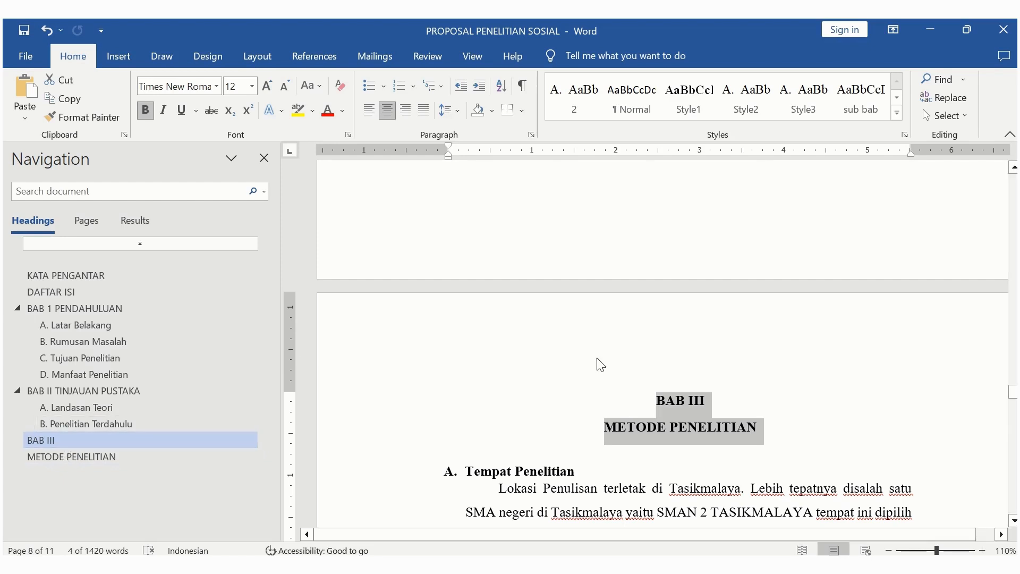
Step: Merge BAB III and METODE PENELITIAN into a single heading, separated by a line break instead of a paragraph break
click(710, 400)
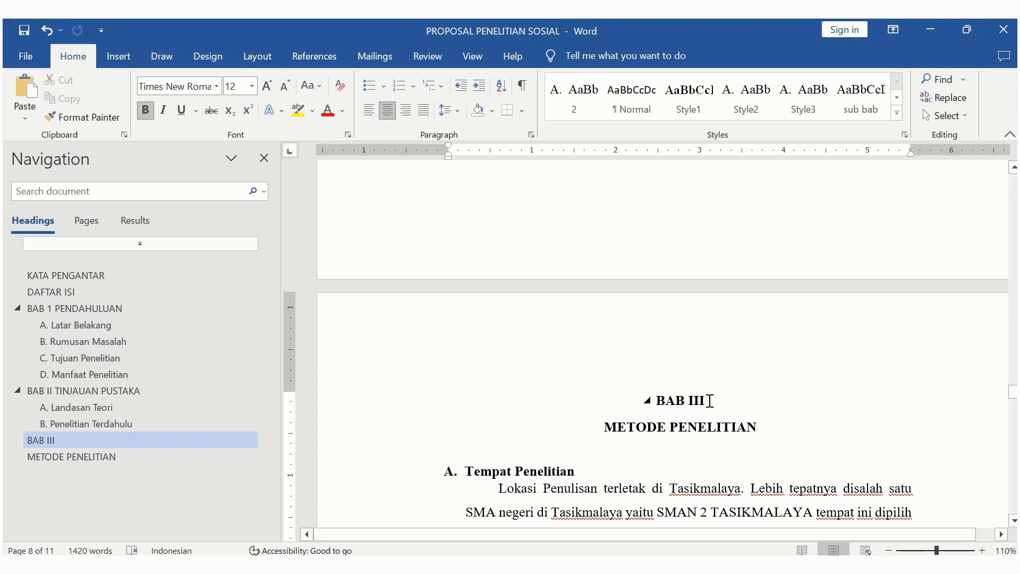
key(Delete)
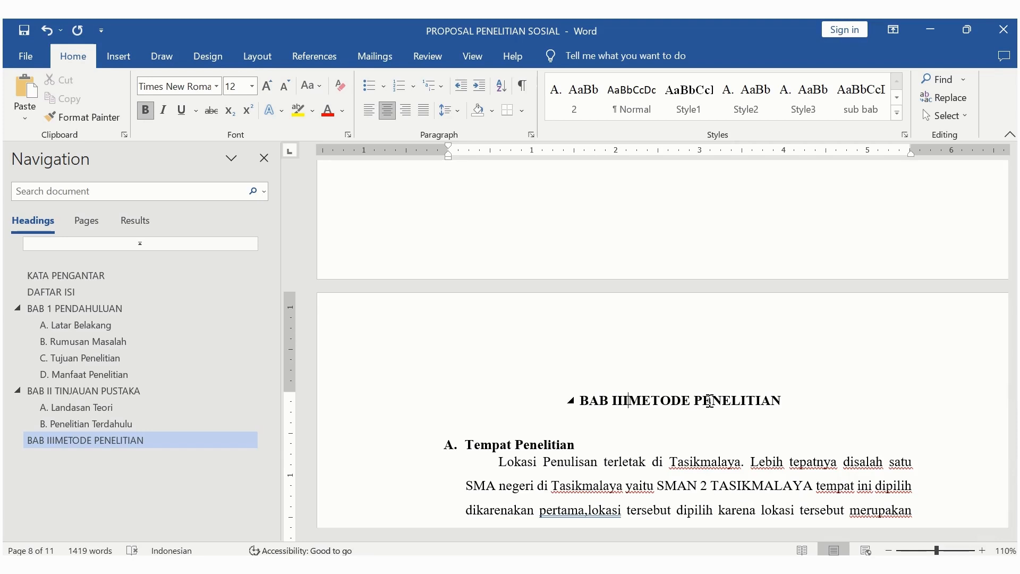
key(shift+Return)
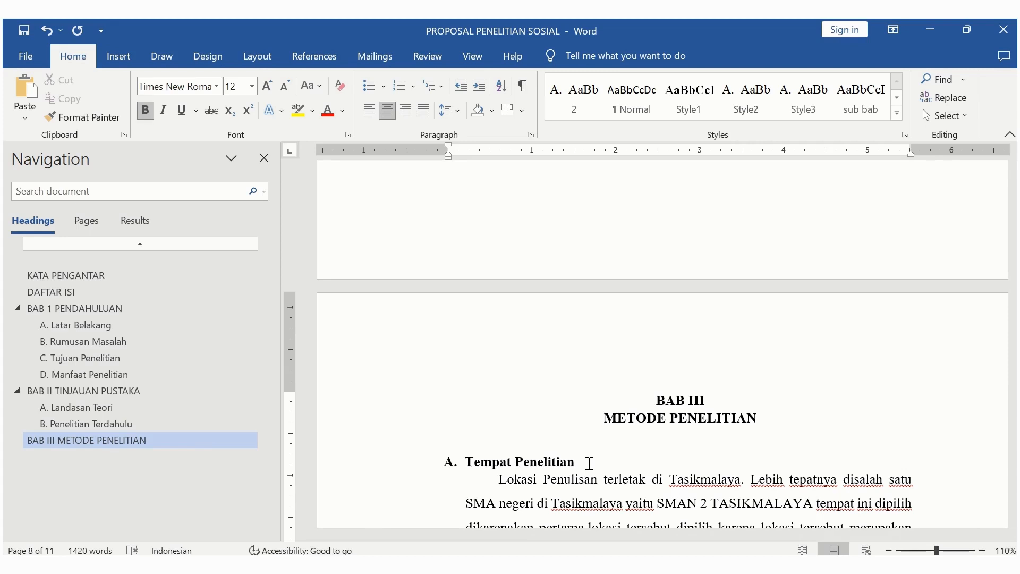
Step: Create a new style based on Heading 2 from the formatting of the A. Tempat Penelitian subheading
drag(590, 464, 428, 468)
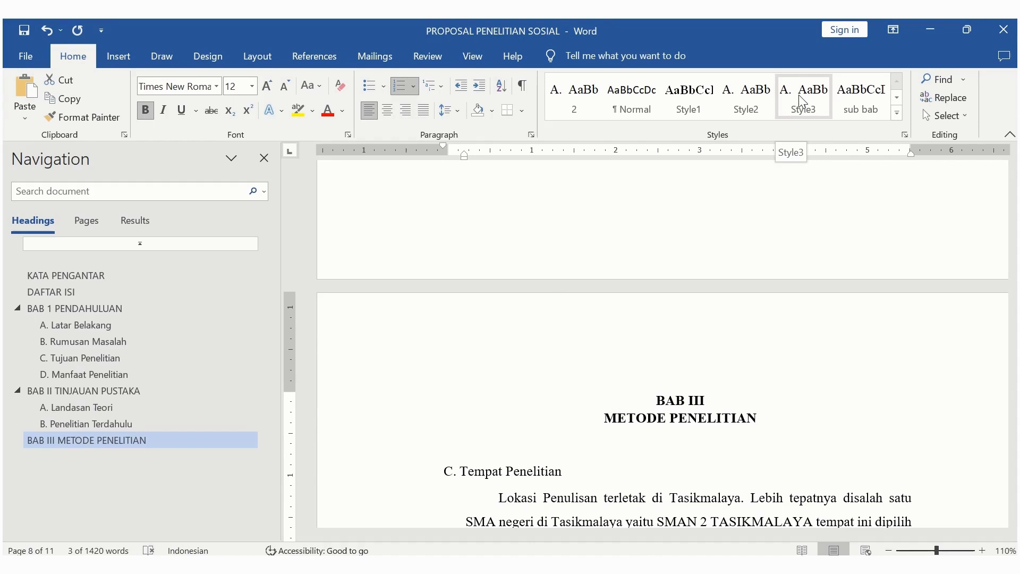
click(861, 103)
click(895, 113)
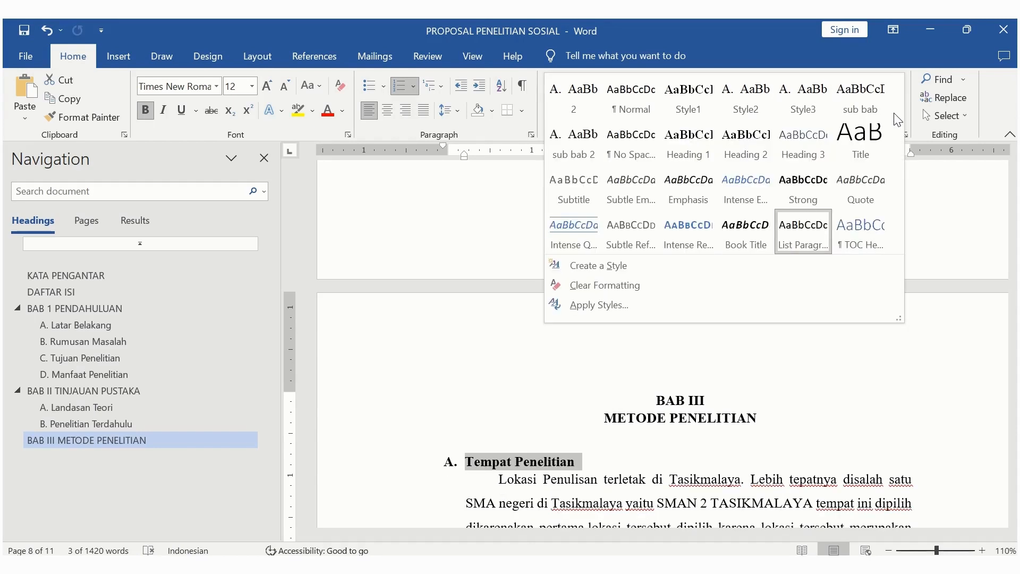
click(629, 264)
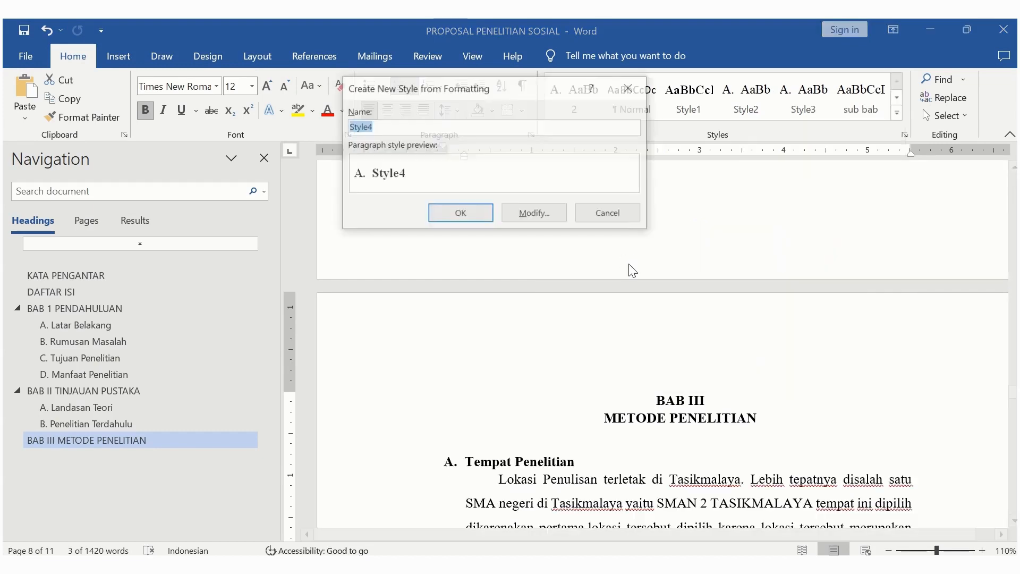
click(545, 209)
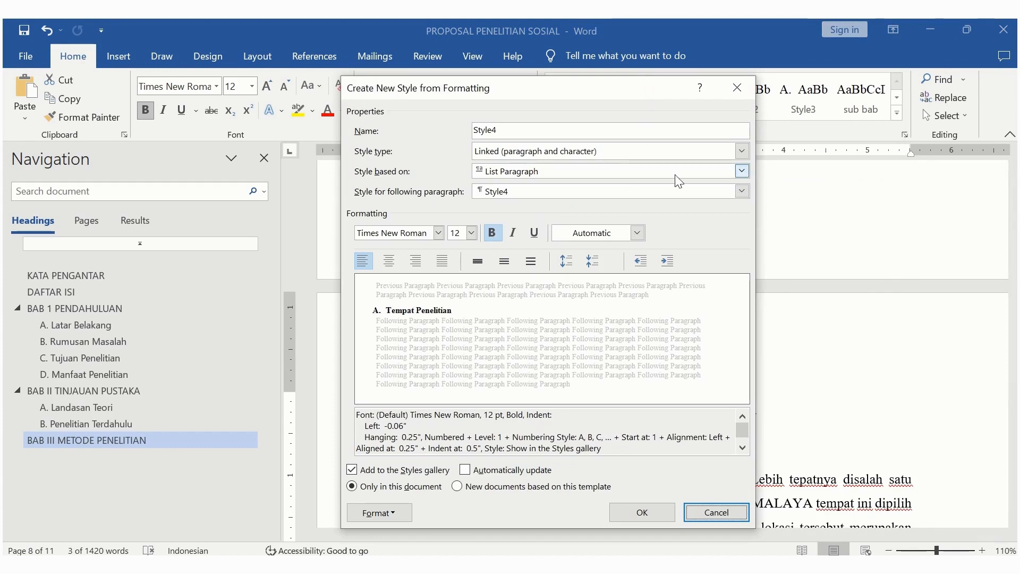
click(743, 171)
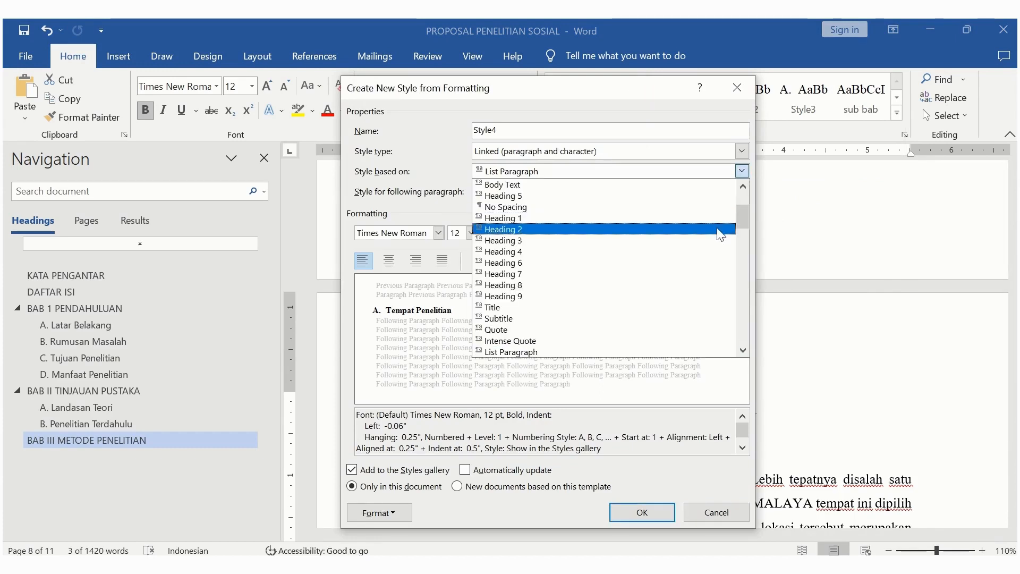
click(720, 229)
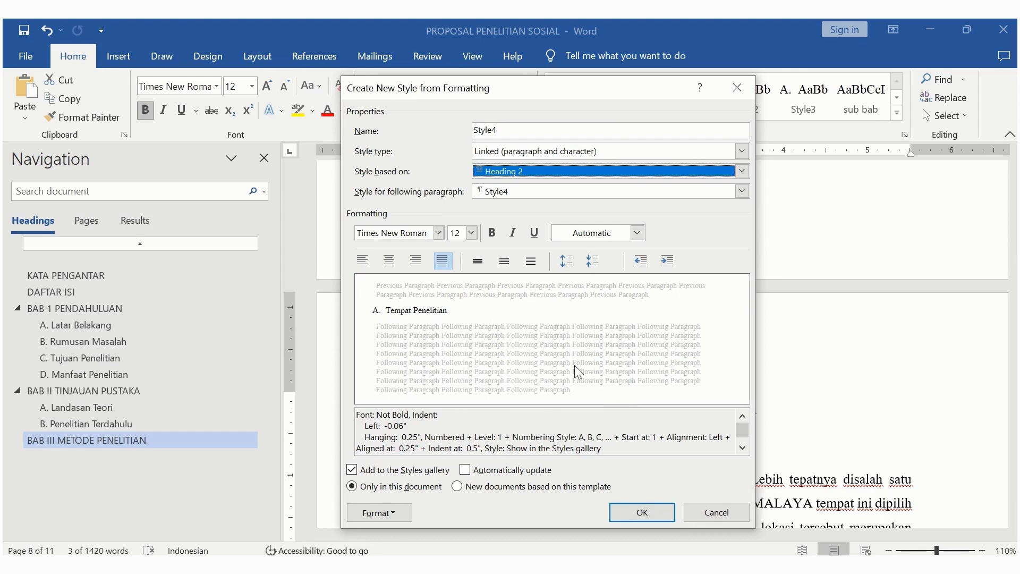
click(643, 512)
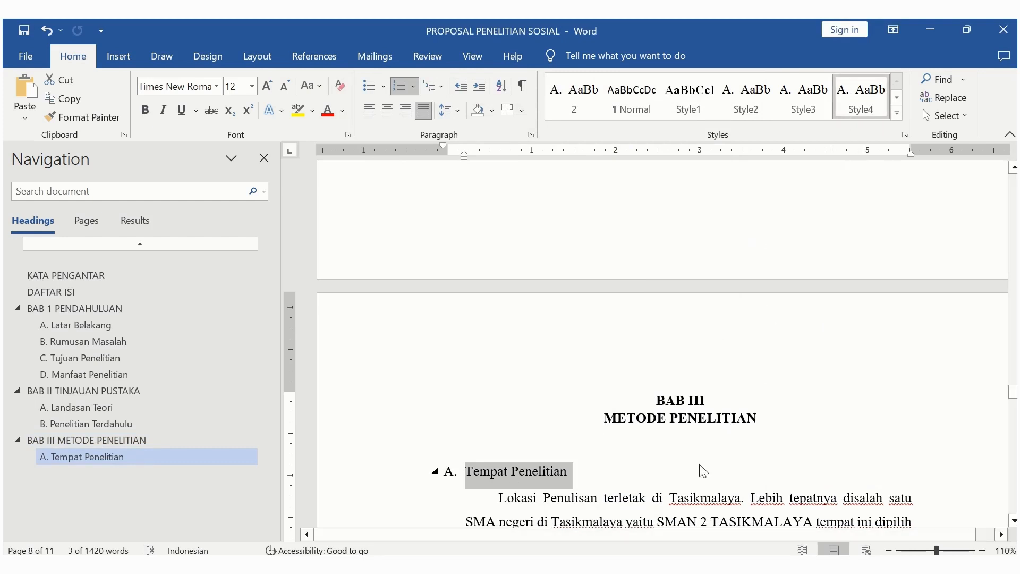
Step: Apply Style4 to the B. Waktu Penelitian subheading in BAB III
key(Down)
scroll(916, 438, down, 6)
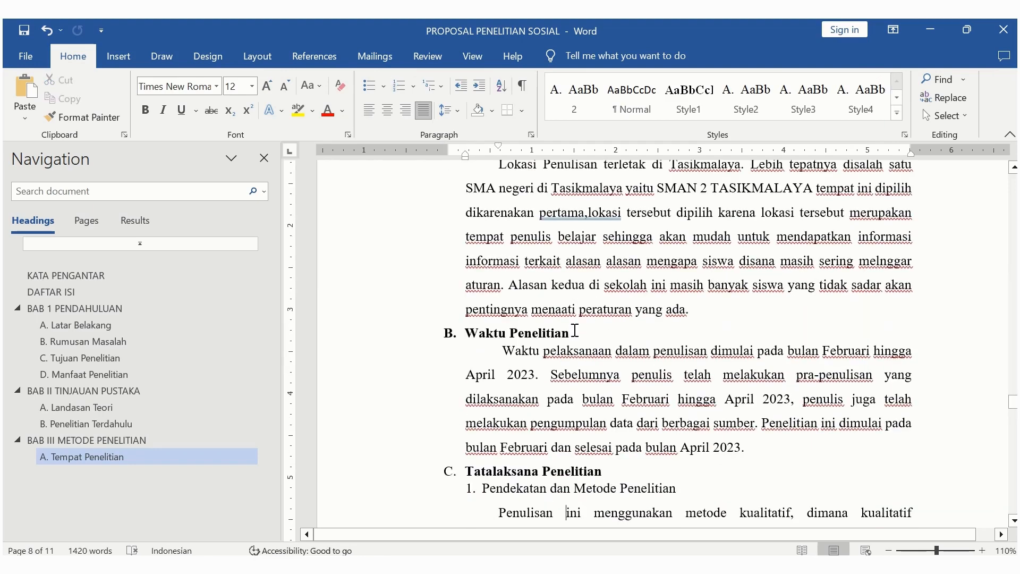
drag(541, 333, 444, 331)
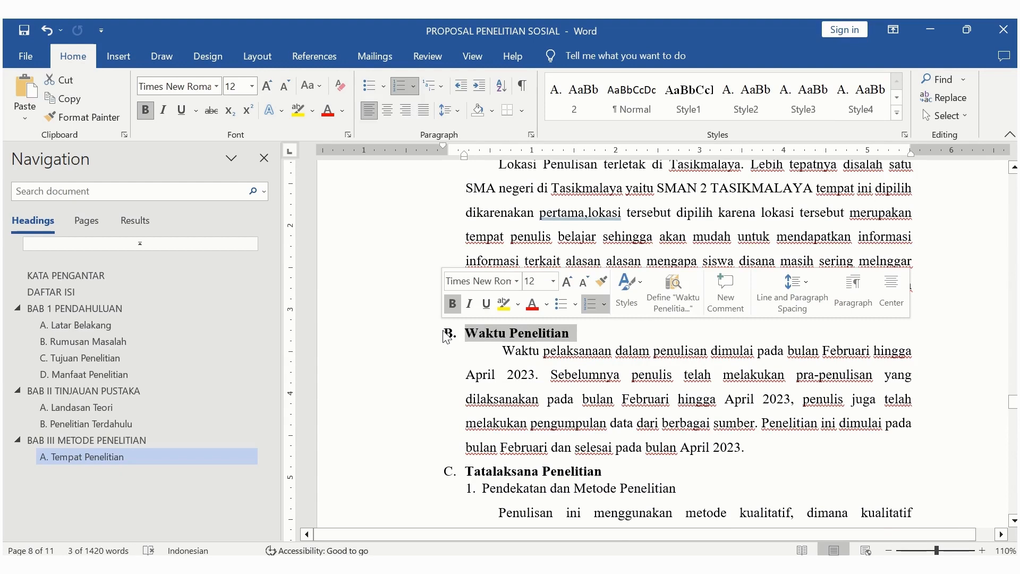
click(859, 97)
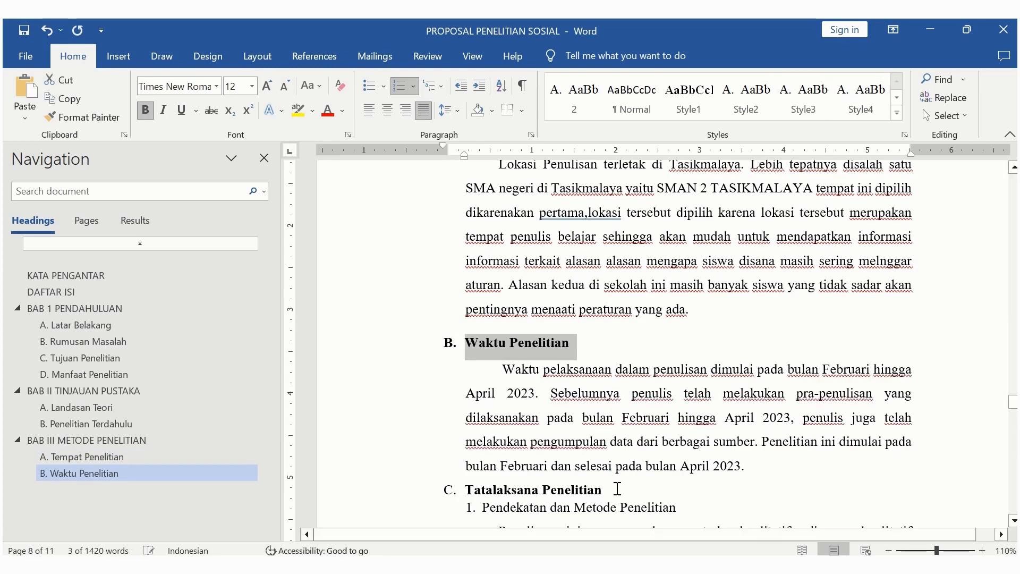
Step: Apply Style4 to the C. Tatalaksana Penelitian subheading in BAB III
triple_click(588, 494)
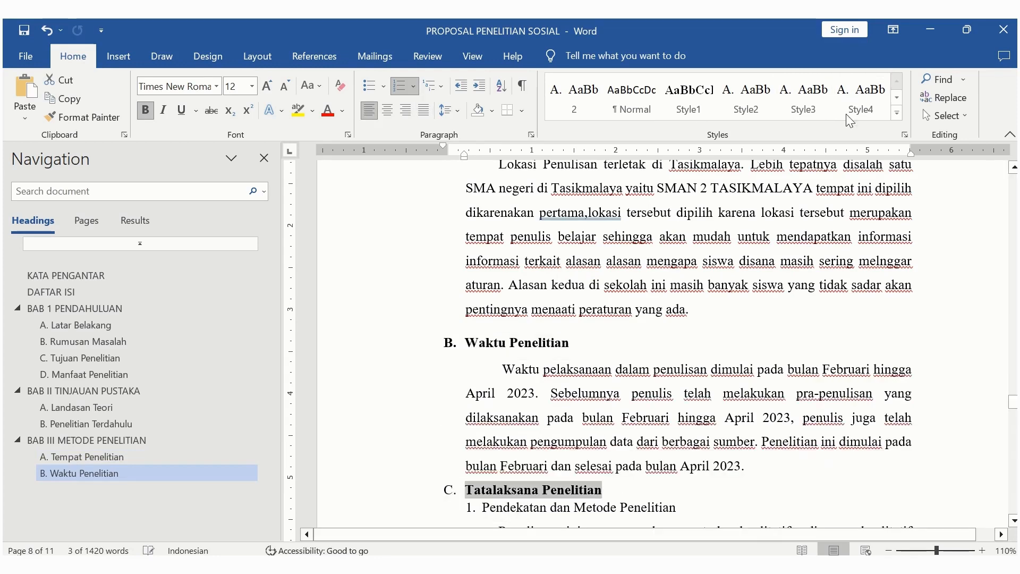
click(861, 101)
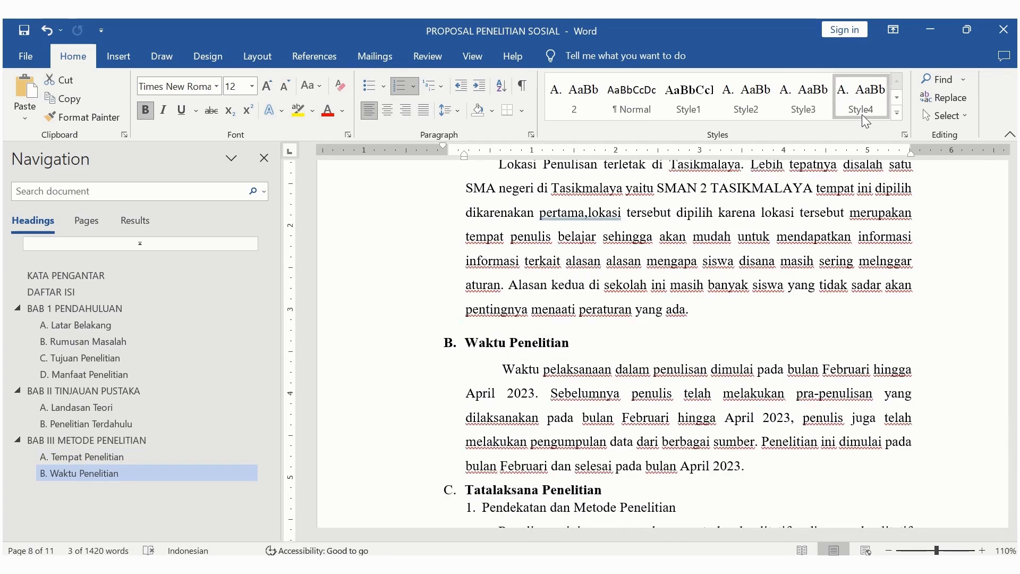
click(632, 499)
scroll(633, 499, down, 3)
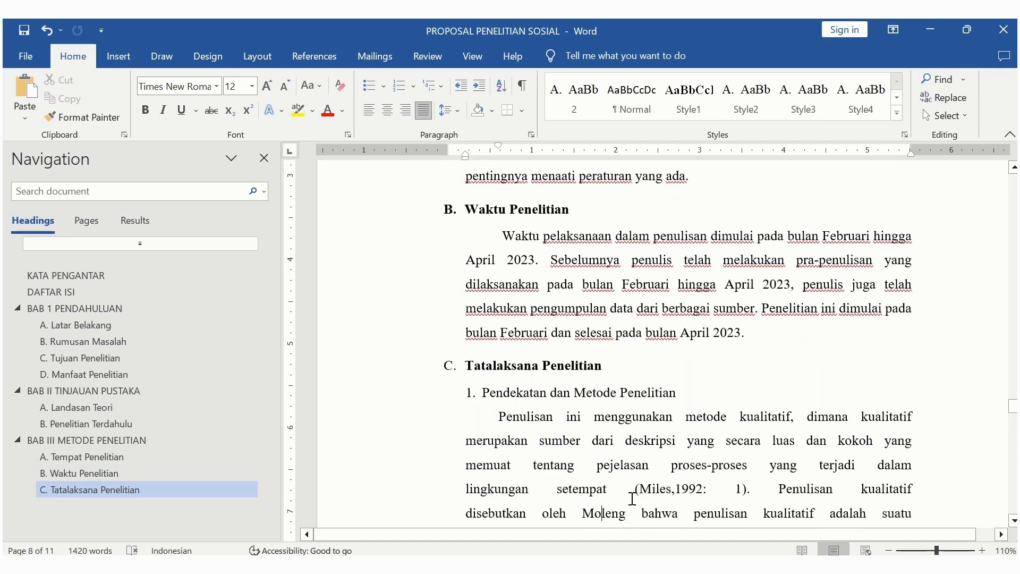
scroll(633, 499, down, 10)
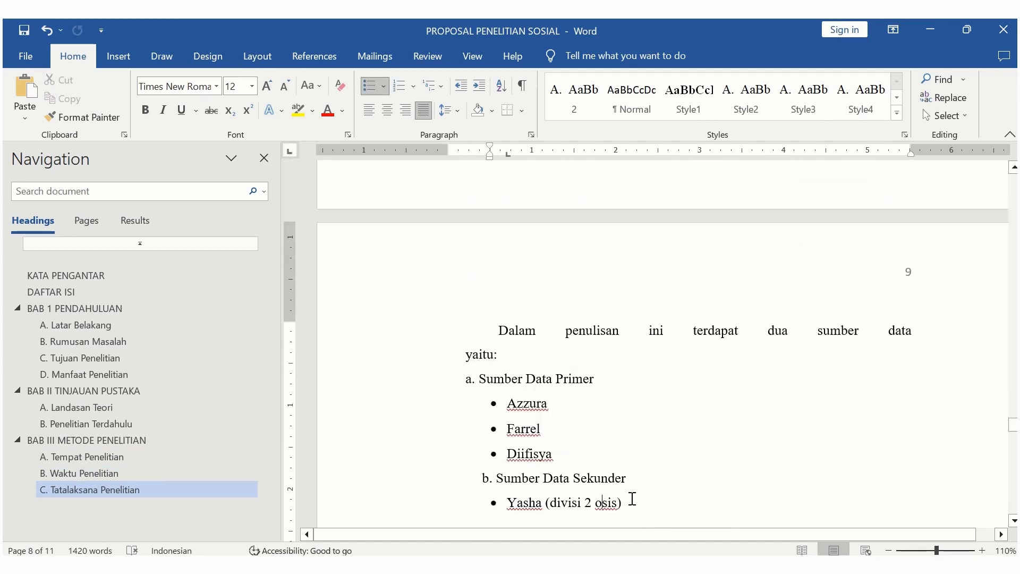
Step: Look through the rest of BAB III up to DAFTAR PUSTAKA for any remaining headings
scroll(632, 499, down, 10)
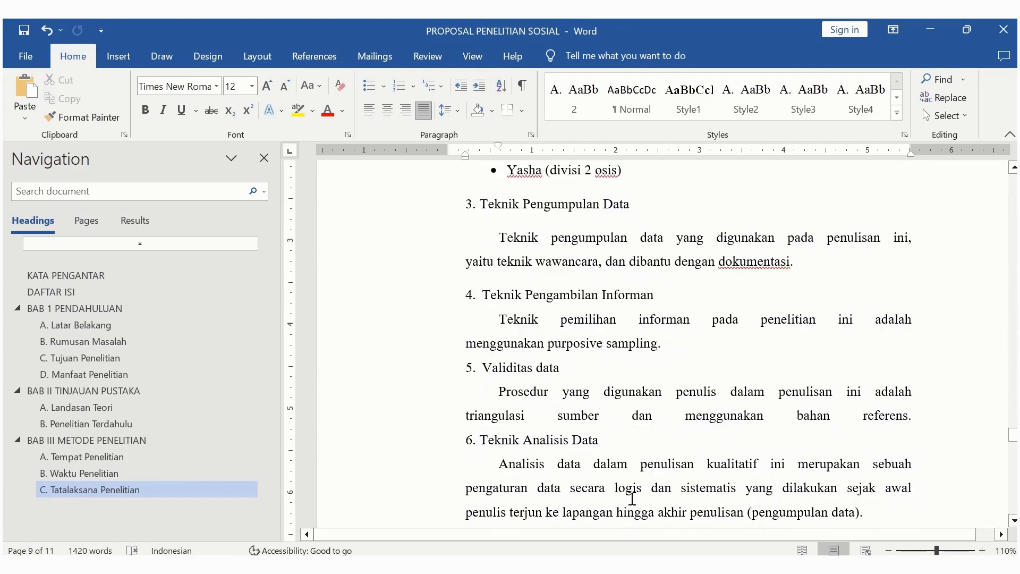
scroll(632, 499, down, 12)
click(633, 498)
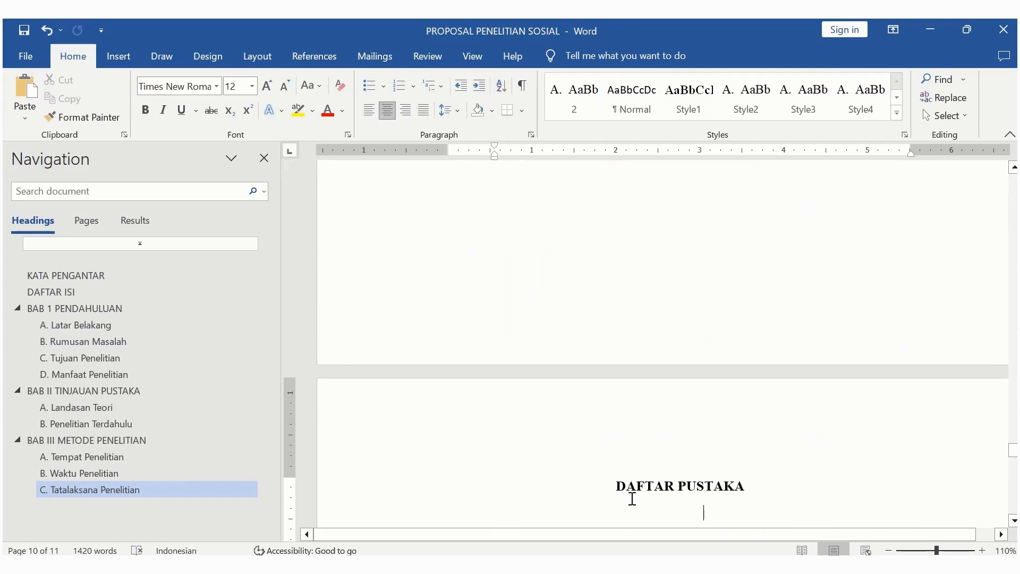
scroll(632, 499, up, 20)
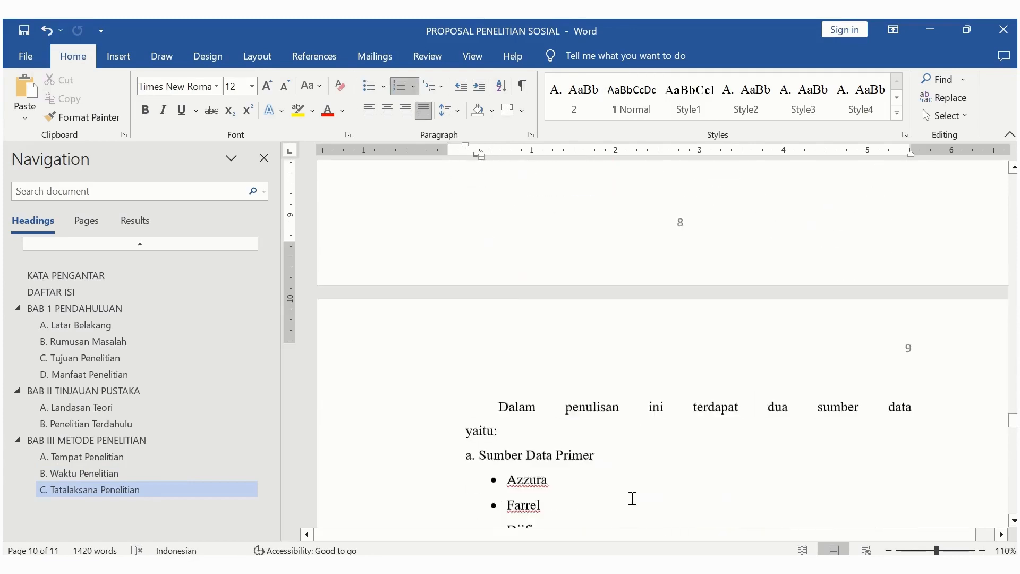
scroll(633, 499, up, 7)
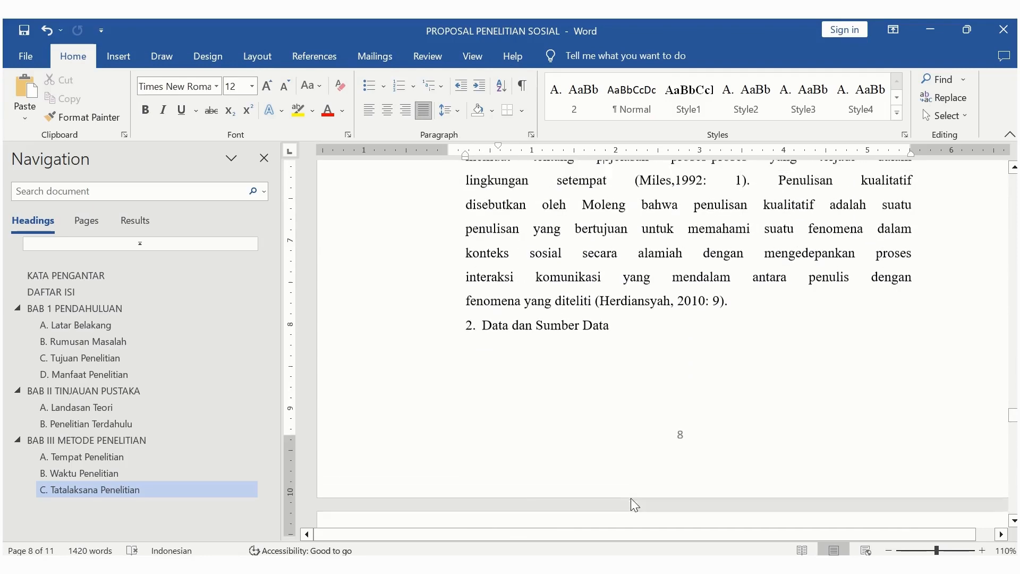
scroll(632, 498, up, 5)
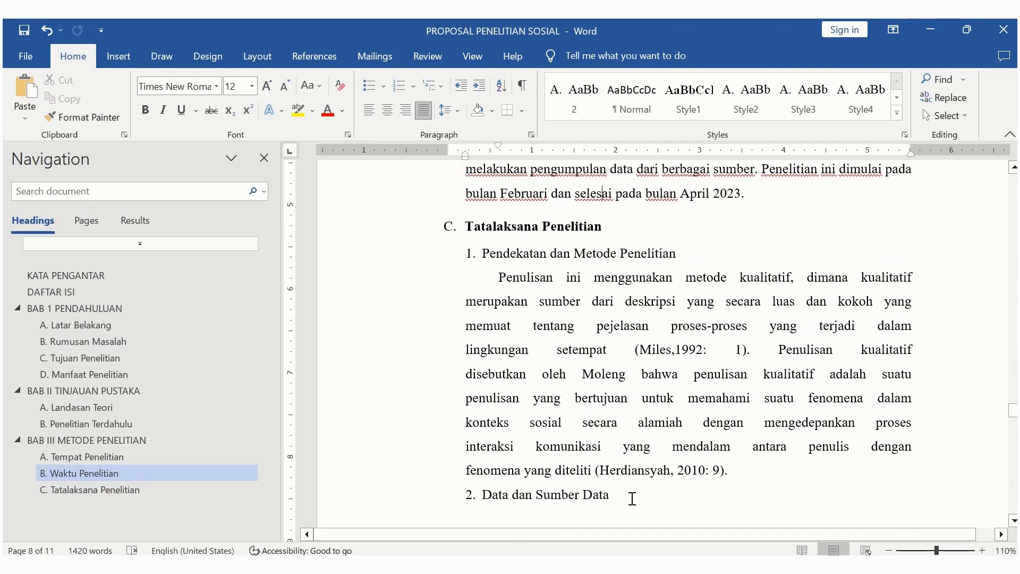
scroll(633, 499, down, 20)
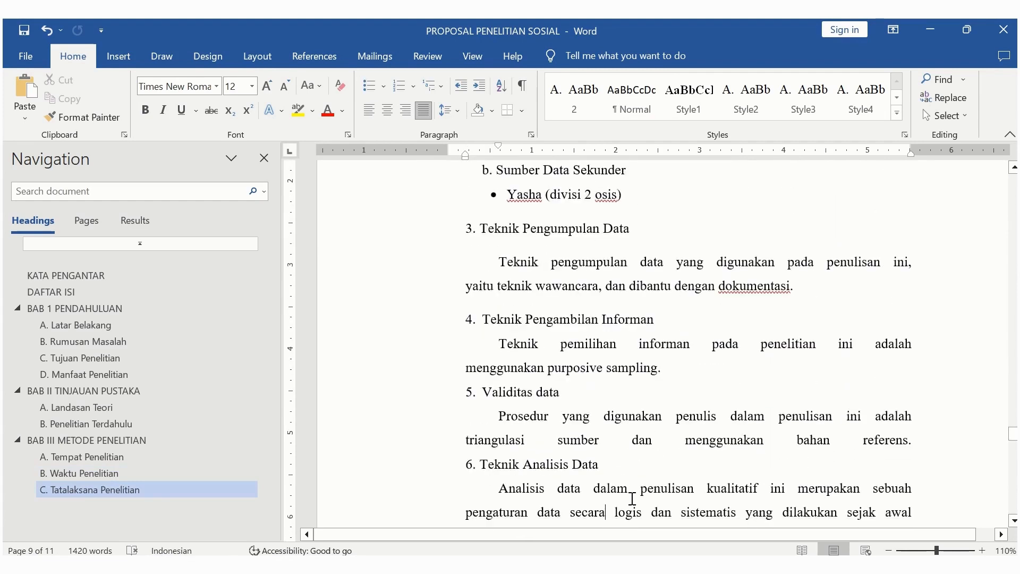
scroll(633, 499, down, 10)
click(633, 498)
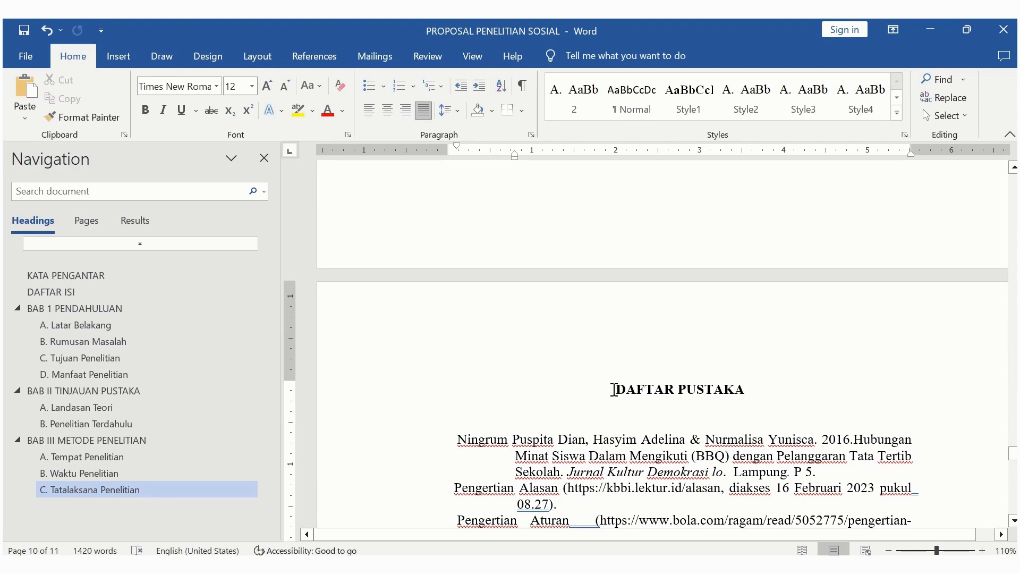
Step: Make the DAFTAR PUSTAKA title a level 1 heading by updating Heading 1 to match its formatting
drag(614, 389, 743, 391)
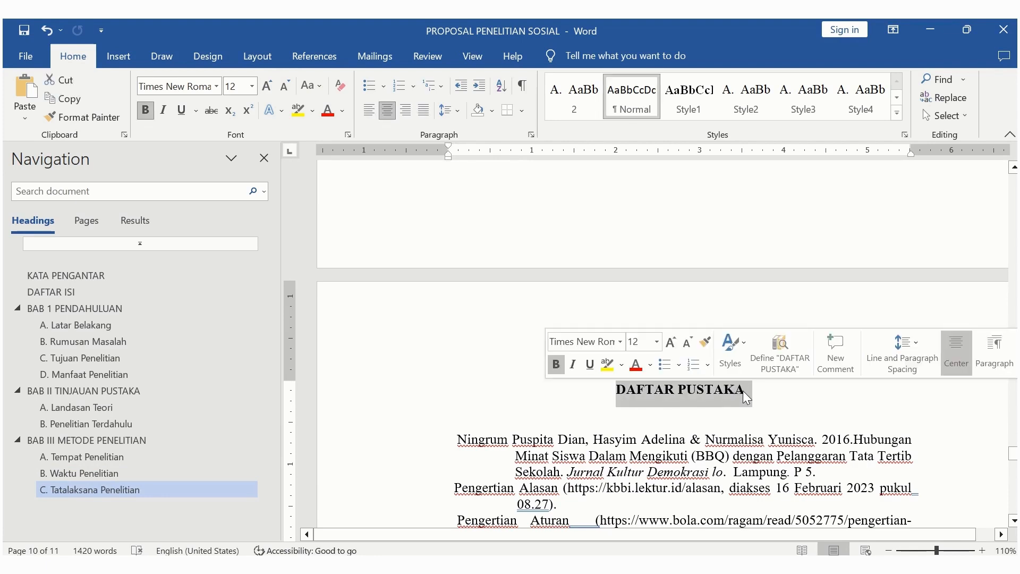
click(893, 114)
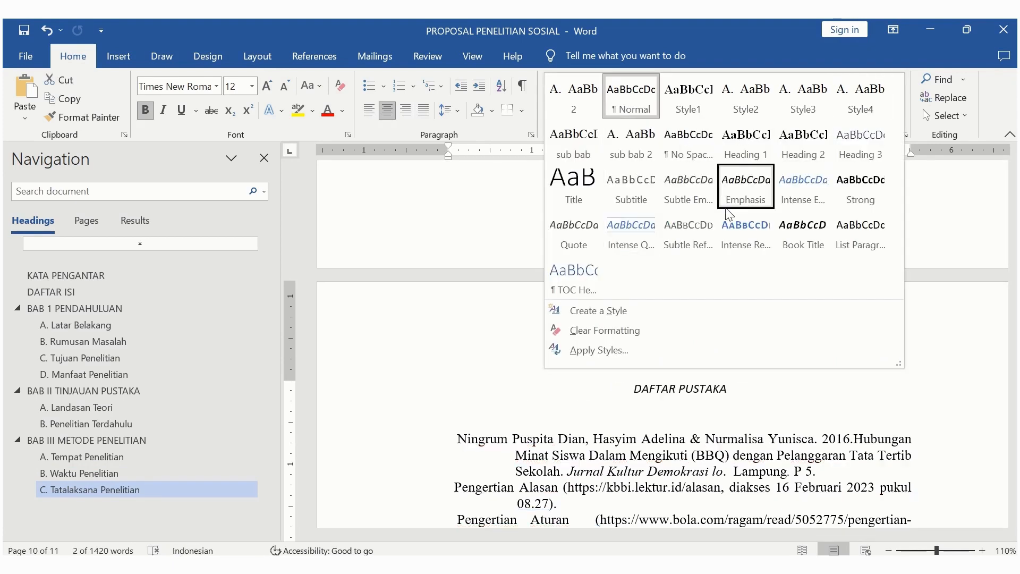
right_click(746, 143)
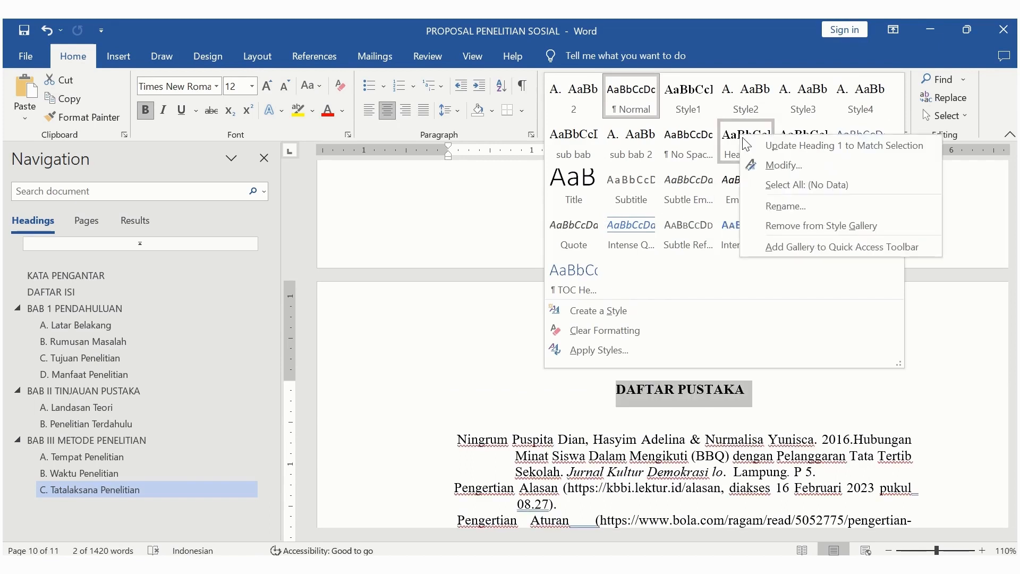
click(768, 146)
click(676, 390)
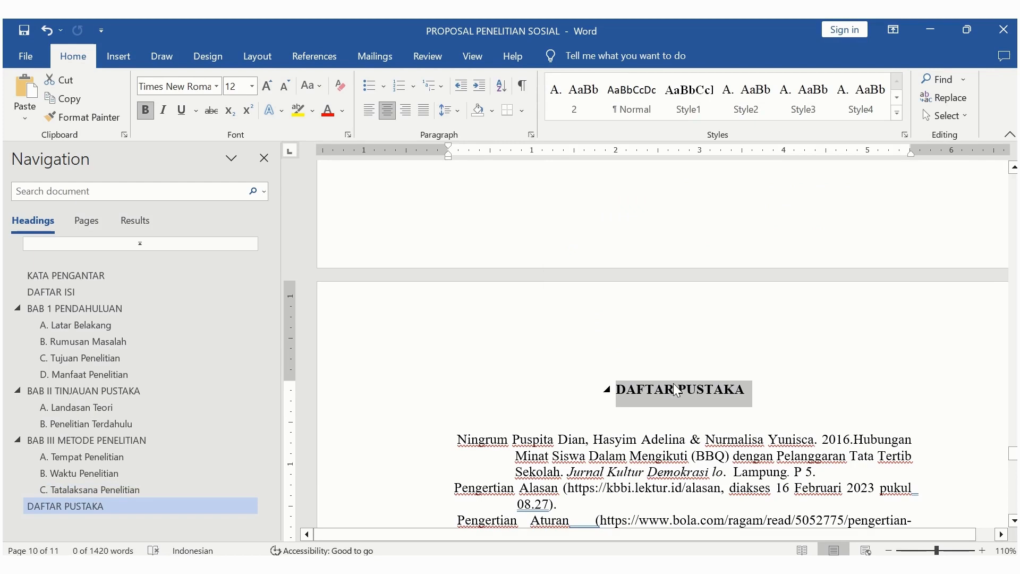
click(671, 434)
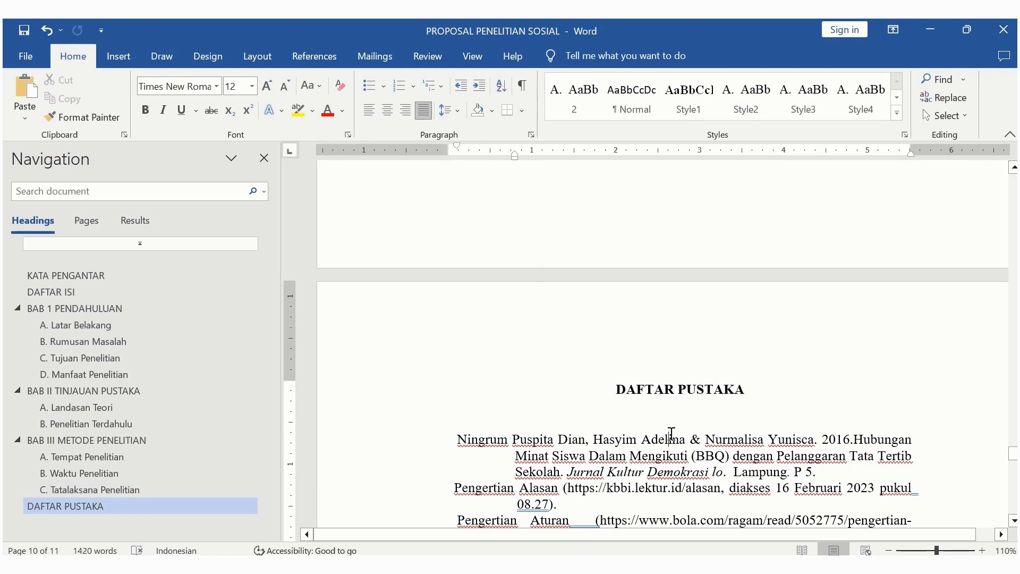
Step: Make the LAMPIRAN title a level 1 heading by updating Heading 1 to match its formatting
scroll(672, 435, down, 5)
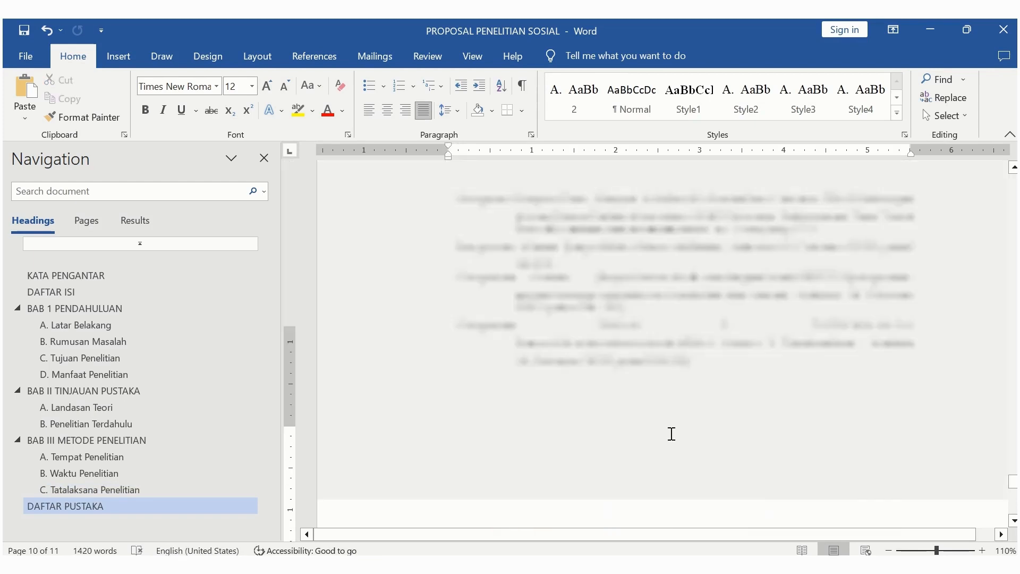
scroll(672, 435, down, 5)
scroll(671, 434, down, 1)
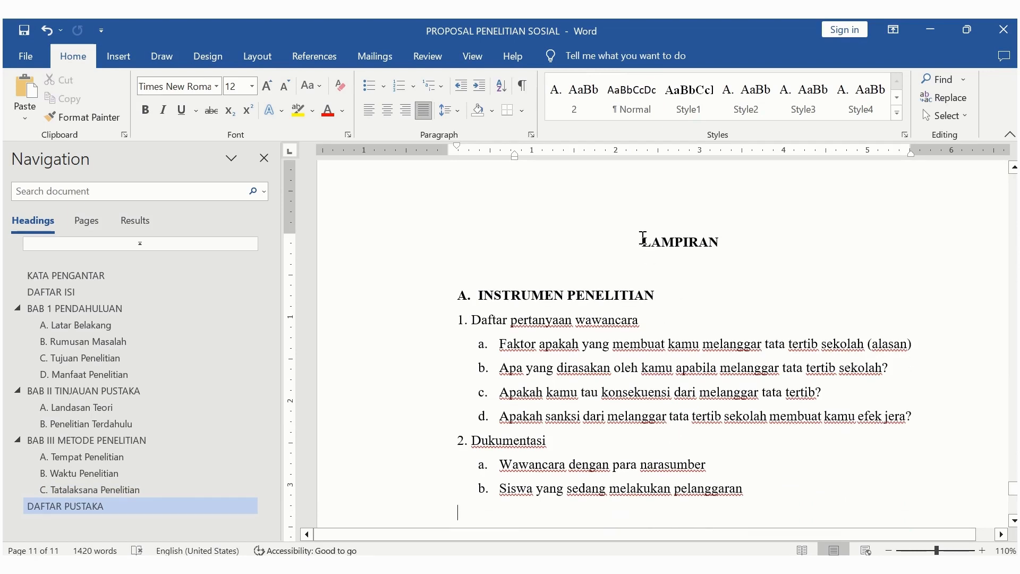
drag(643, 238, 722, 245)
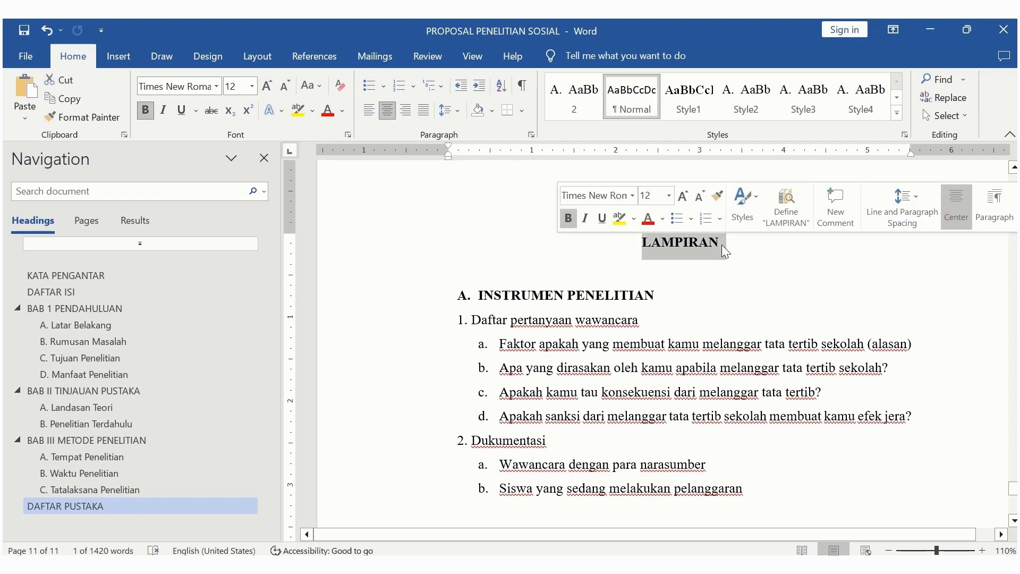
click(898, 114)
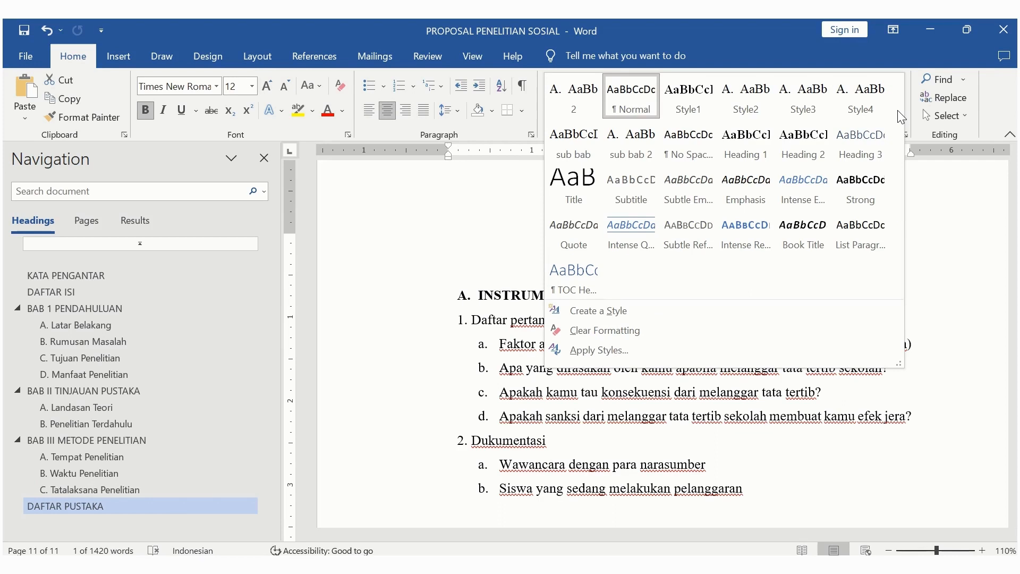
right_click(741, 160)
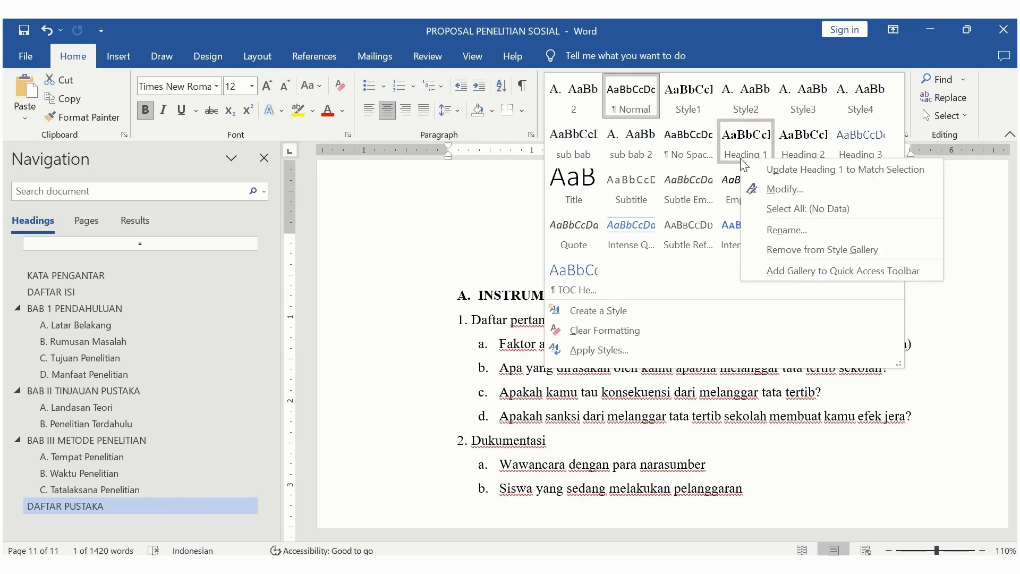
click(775, 169)
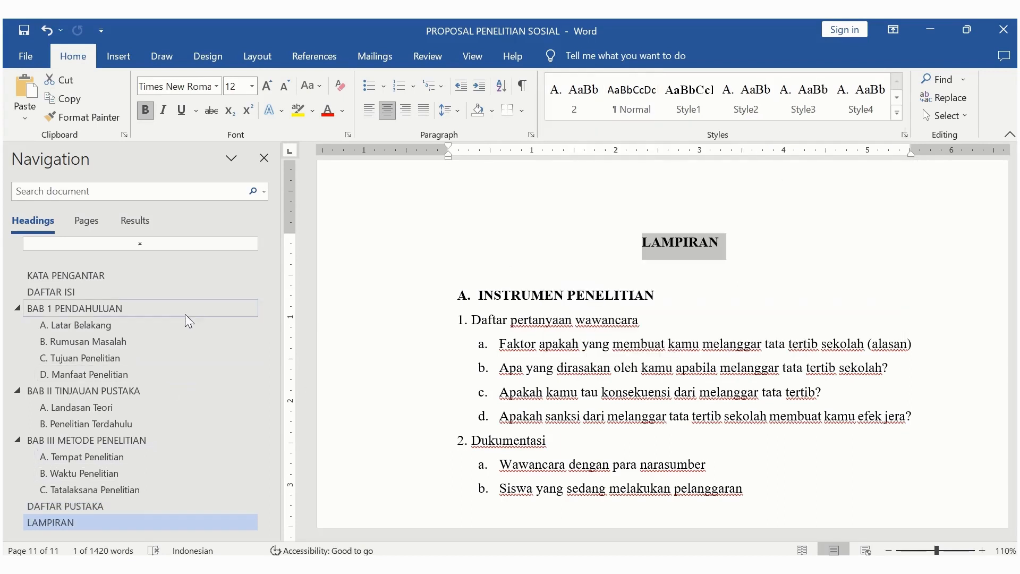
click(599, 330)
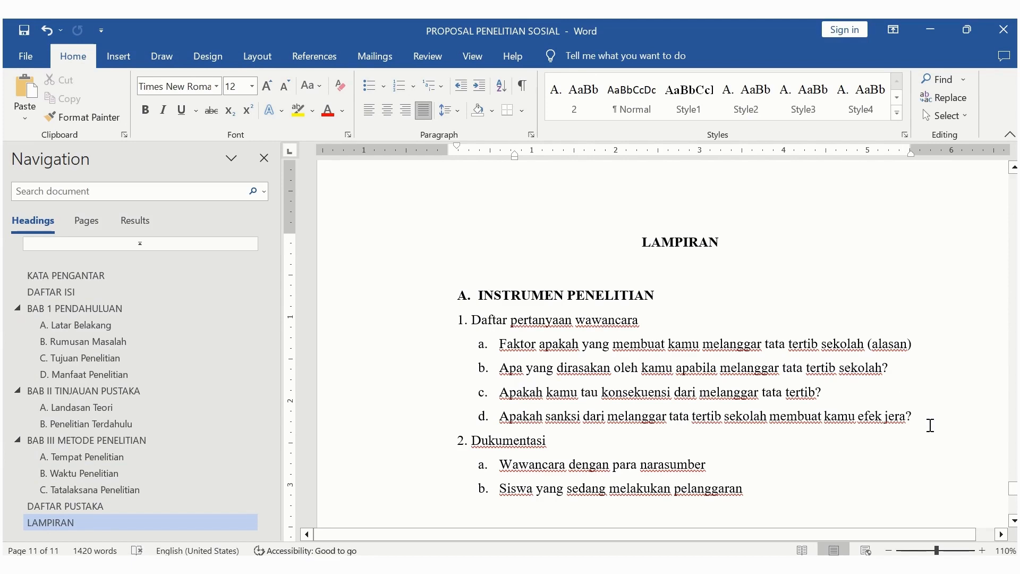
Step: Insert a table of contents in the Automatic Table 1 format below the DAFTAR ISI title
drag(1013, 491, 994, 241)
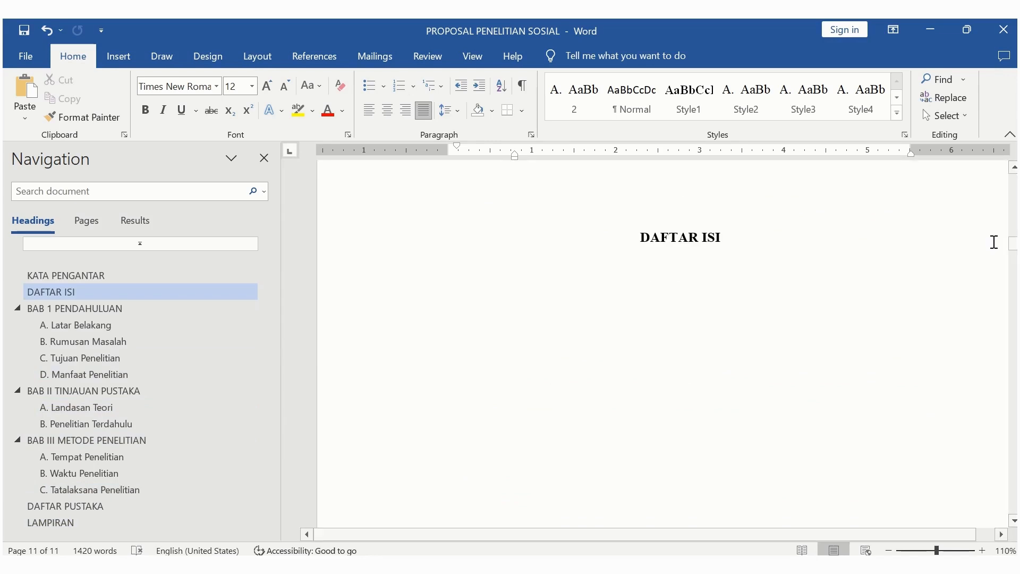
click(756, 280)
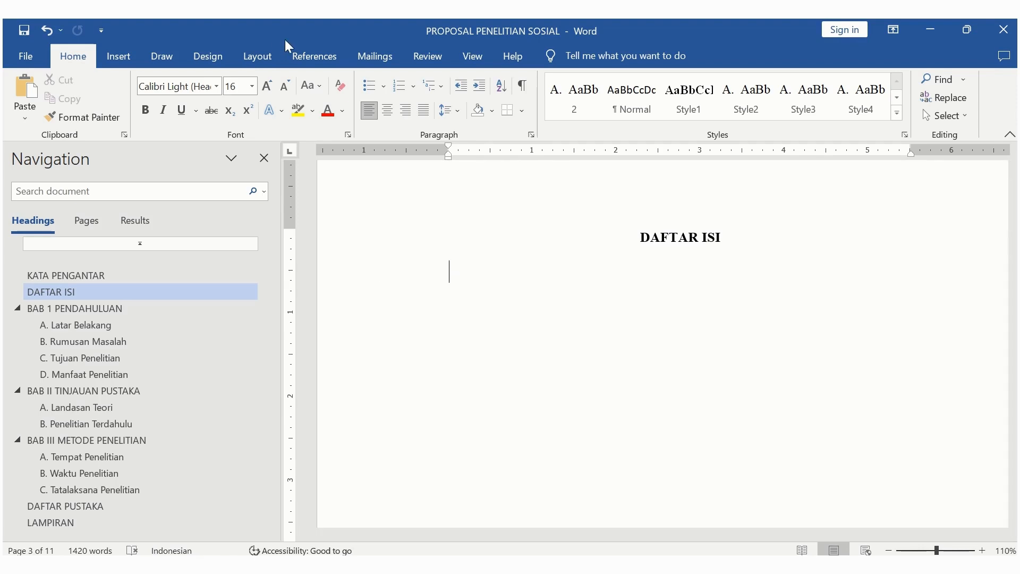
click(317, 55)
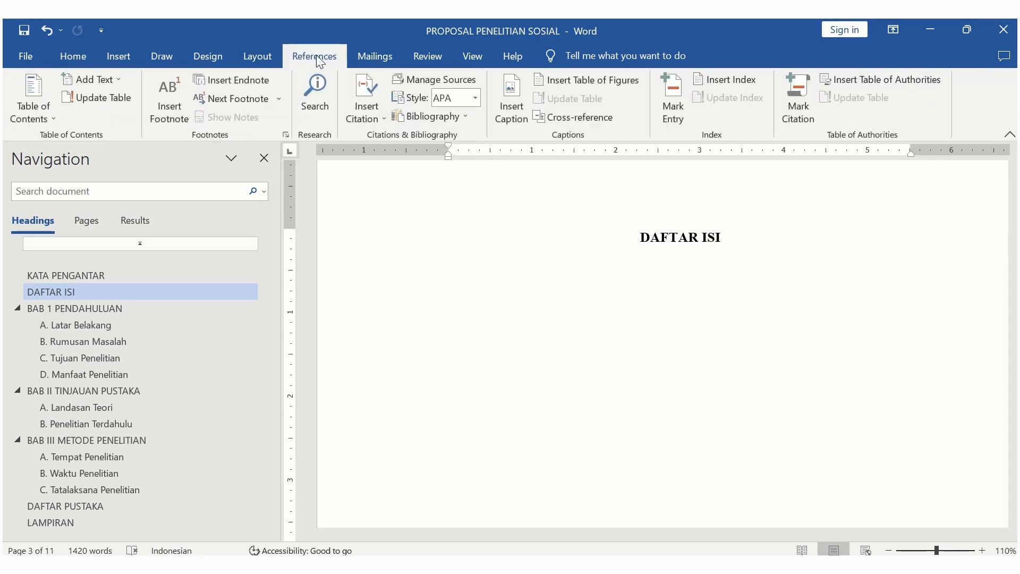
click(51, 115)
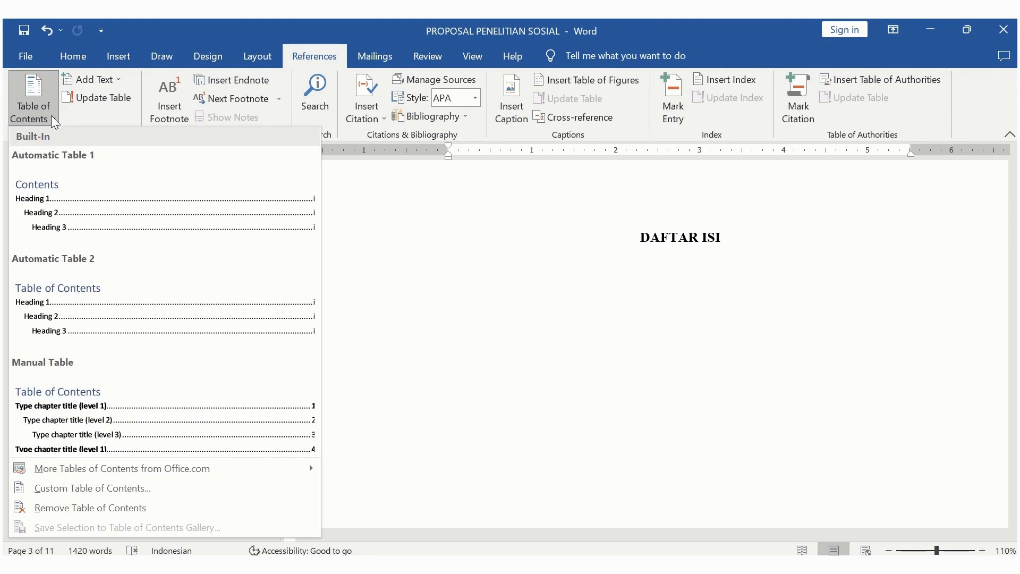
click(68, 200)
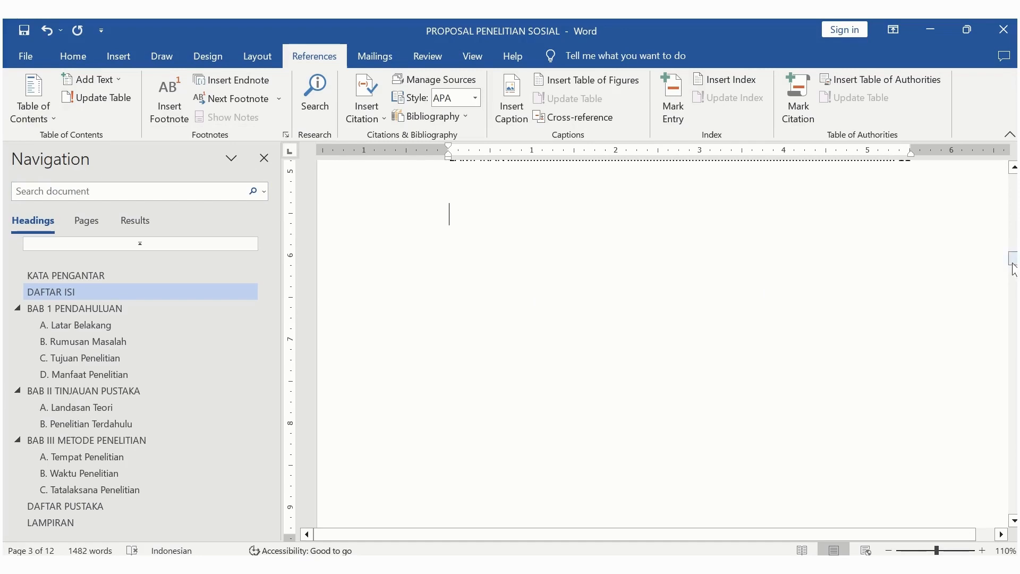
Step: Delete the Contents title above the entries of the inserted table of contents
drag(1013, 268, 1014, 239)
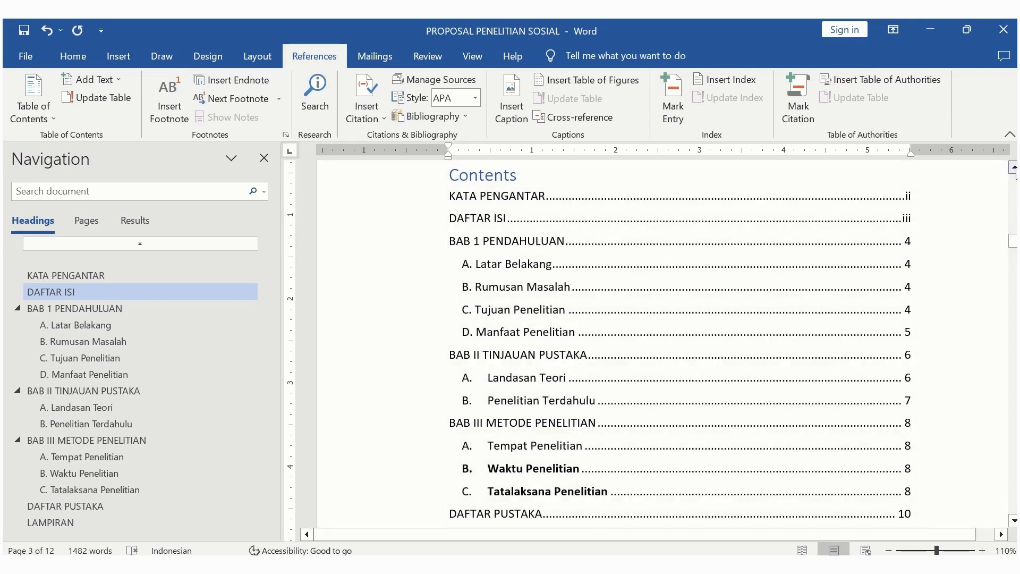
click(1014, 167)
click(1014, 167)
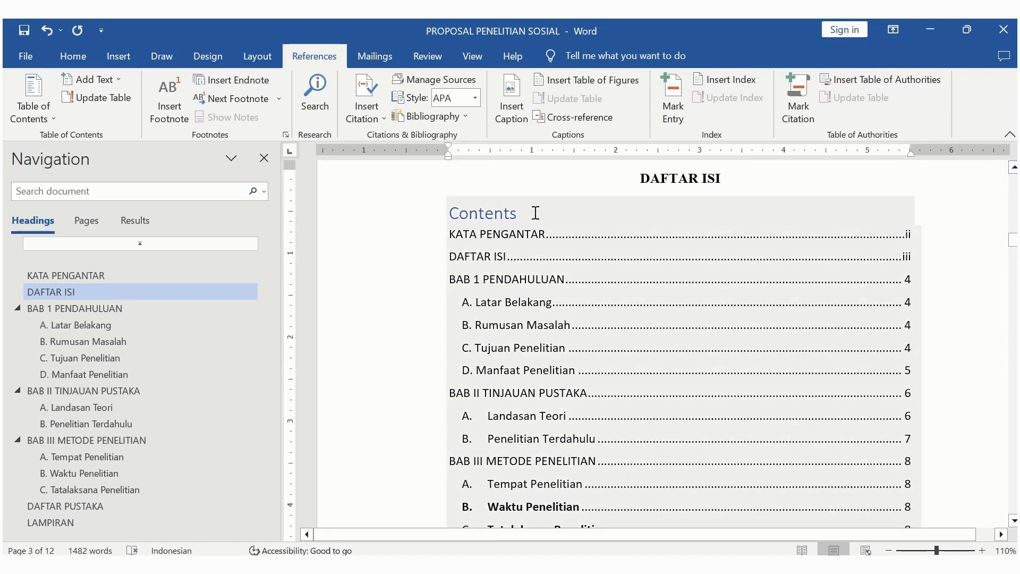
drag(515, 208, 449, 215)
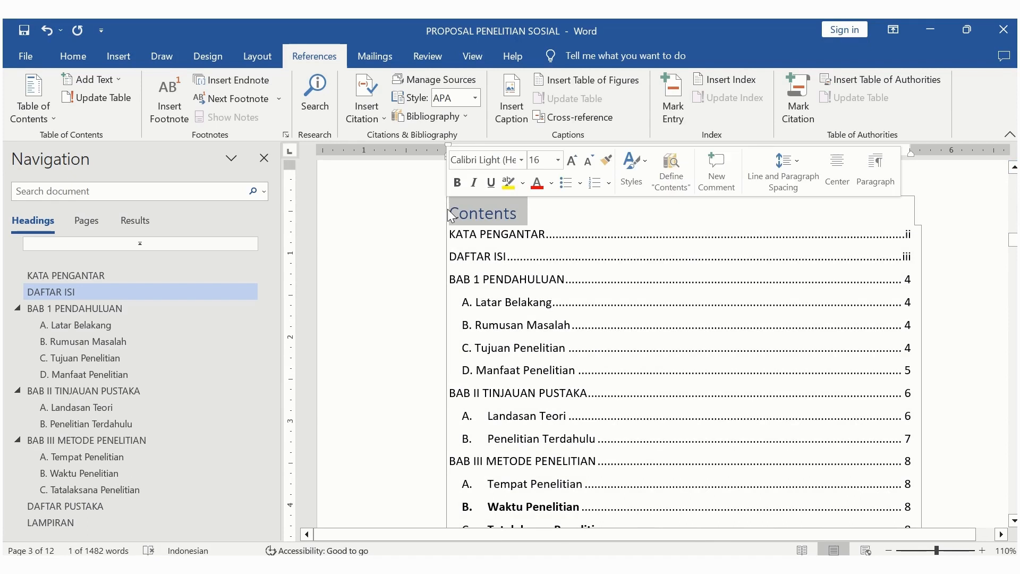
key(Delete)
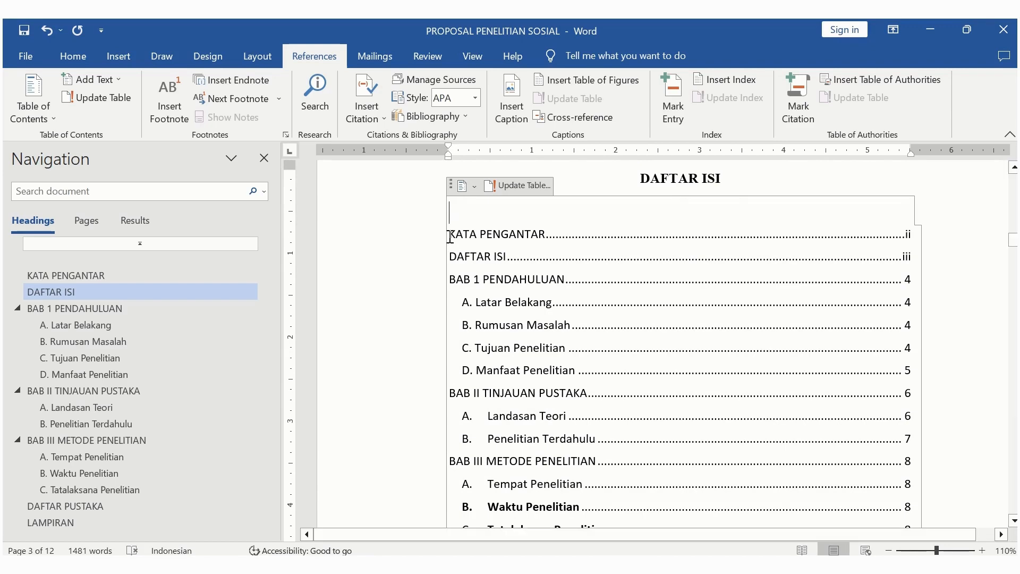
Step: Set all entries of the table of contents to Times New Roman, size 12
drag(450, 236, 652, 536)
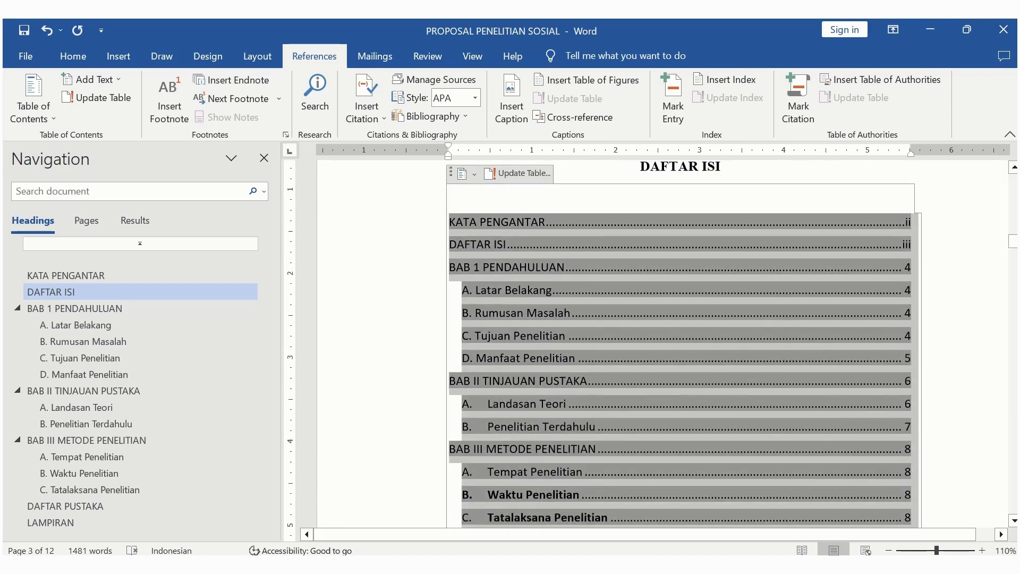
key(Delete)
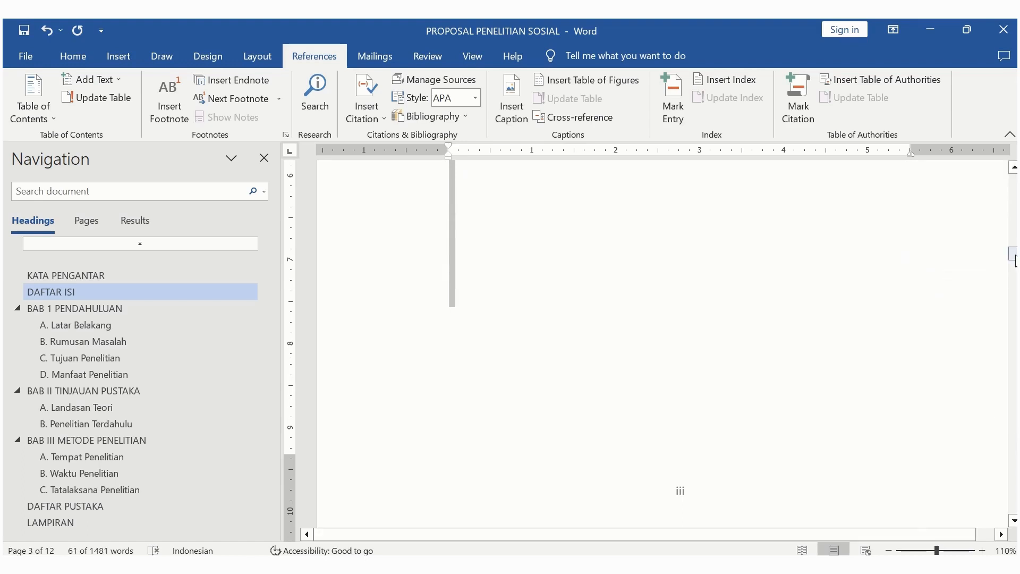
drag(1015, 258, 1014, 243)
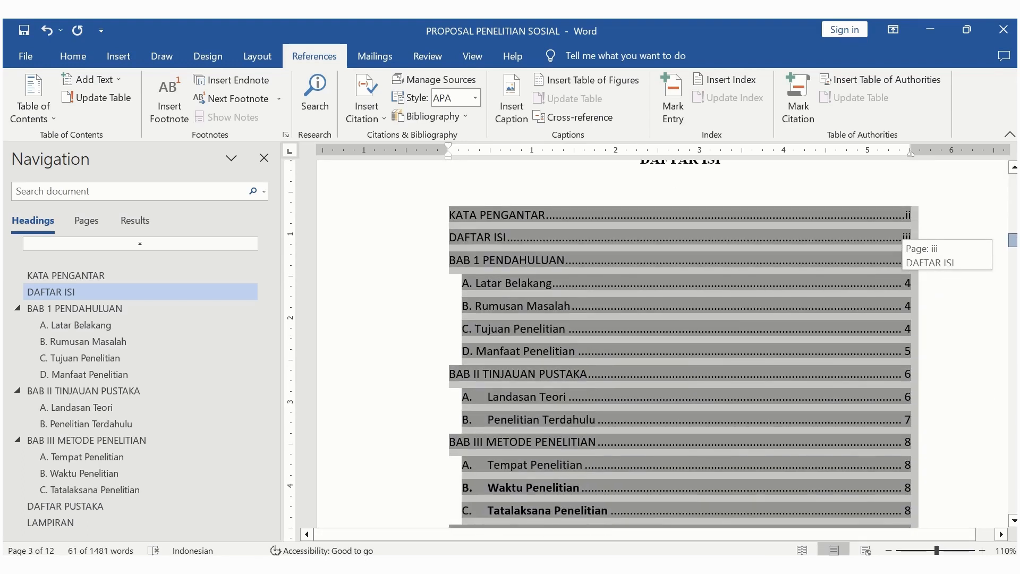
click(79, 55)
click(158, 85)
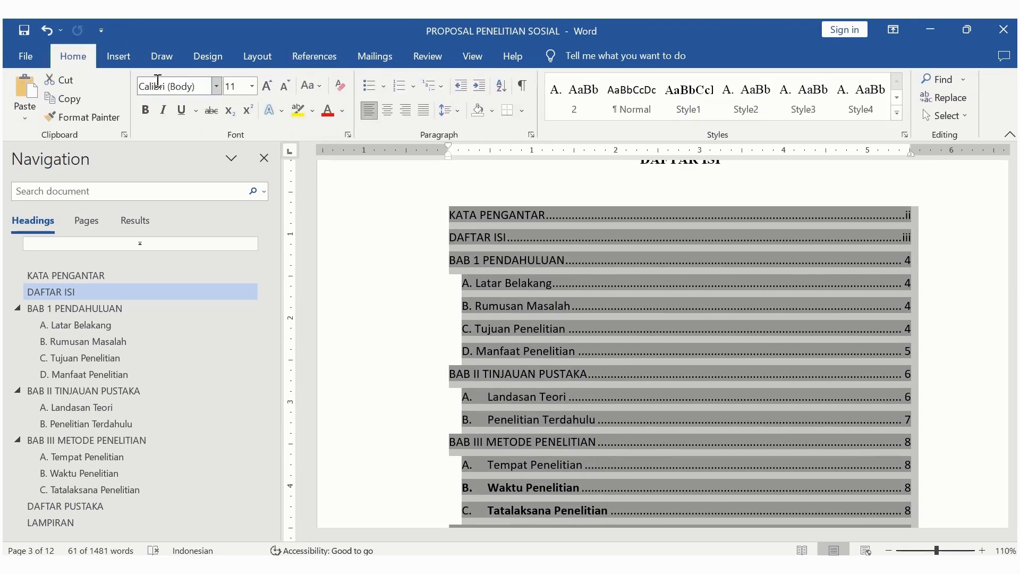
text(Times New Roma)
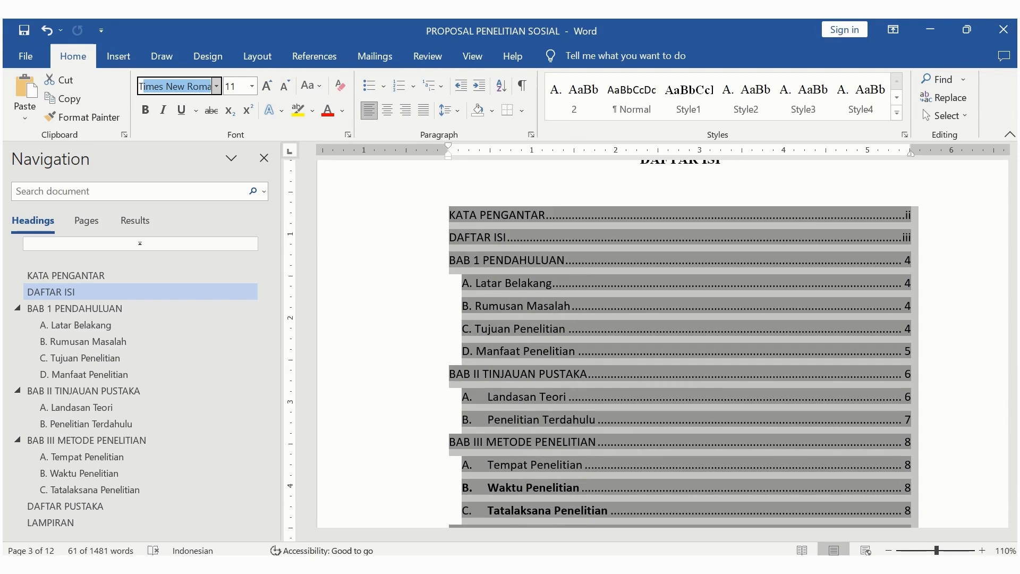
click(231, 87)
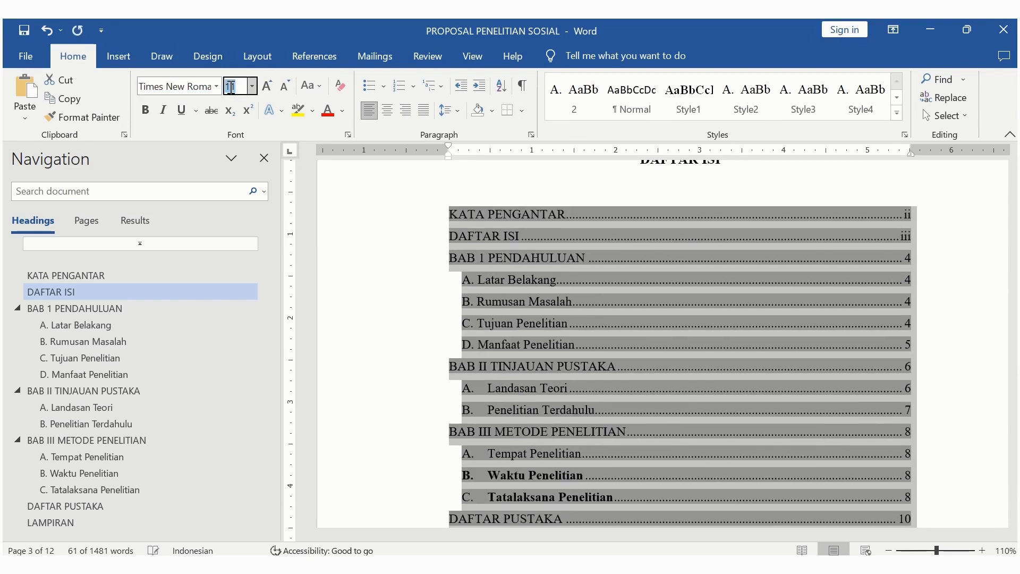
text(12)
key(Return)
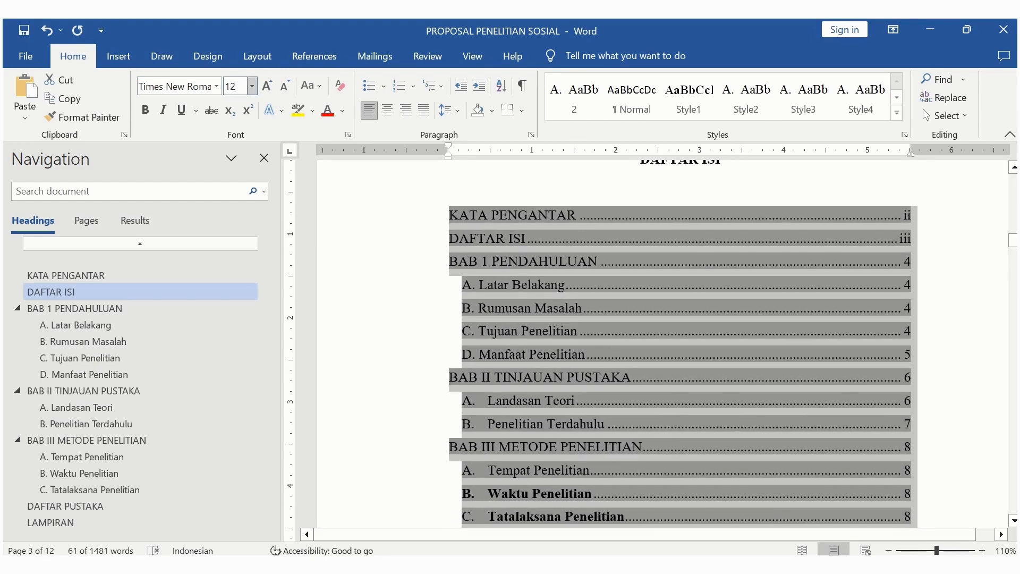
Step: Remove the bold formatting from all table of contents entries and justify their paragraphs
click(144, 113)
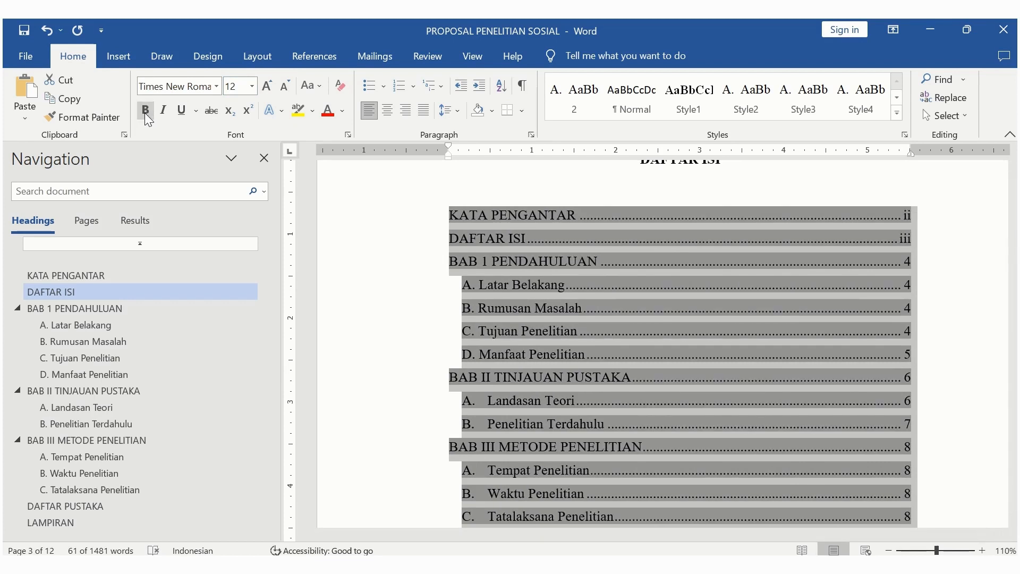
click(428, 113)
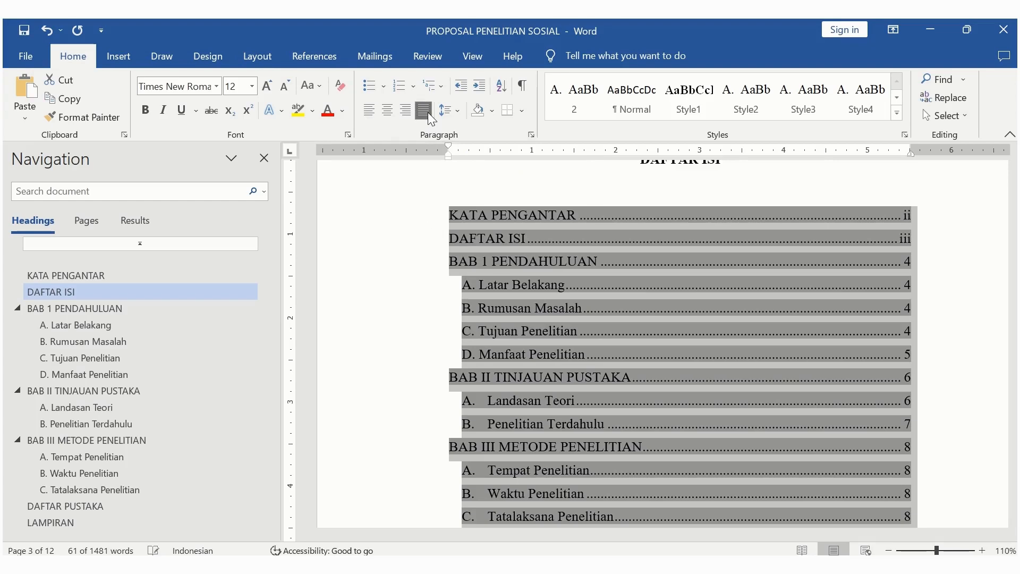
click(605, 177)
mouse_move(1014, 243)
mouse_down()
mouse_move(1016, 265)
mouse_move(1015, 249)
mouse_up()
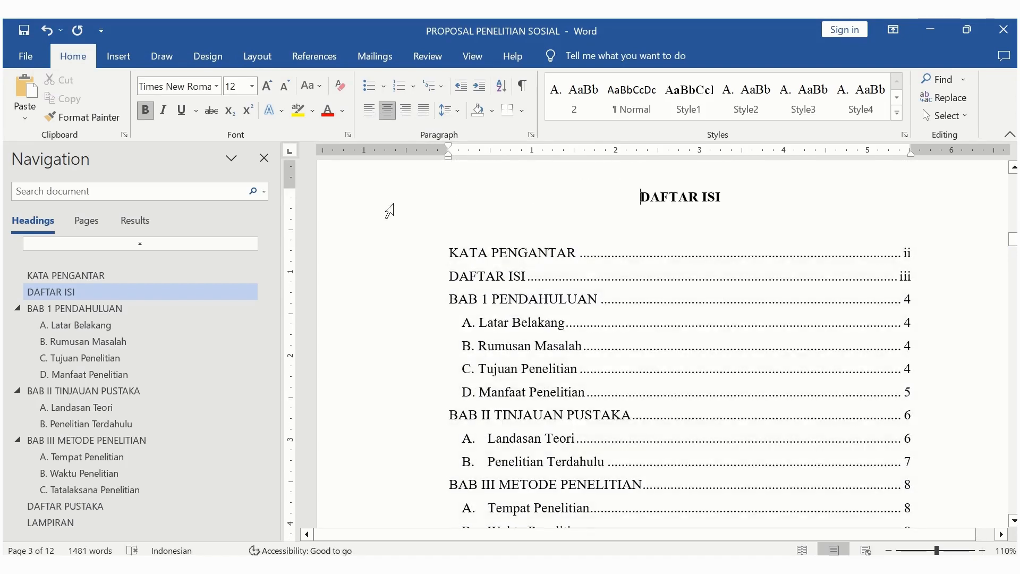
Step: Close the Navigation pane and place the cursor at the end of the DAFTAR ISI title
click(264, 159)
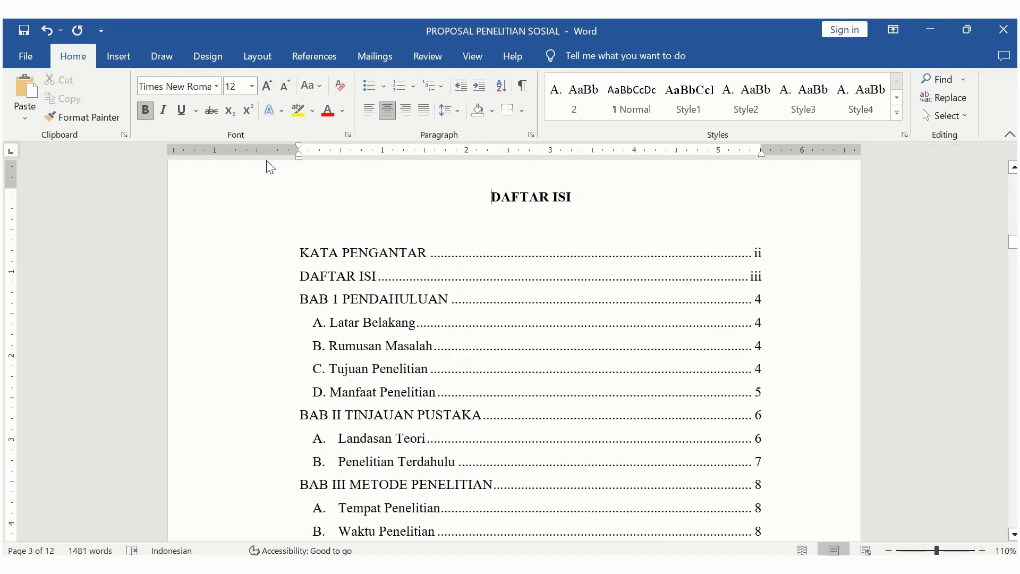
key(Down)
key(Down)
key(Down)
key(Down)
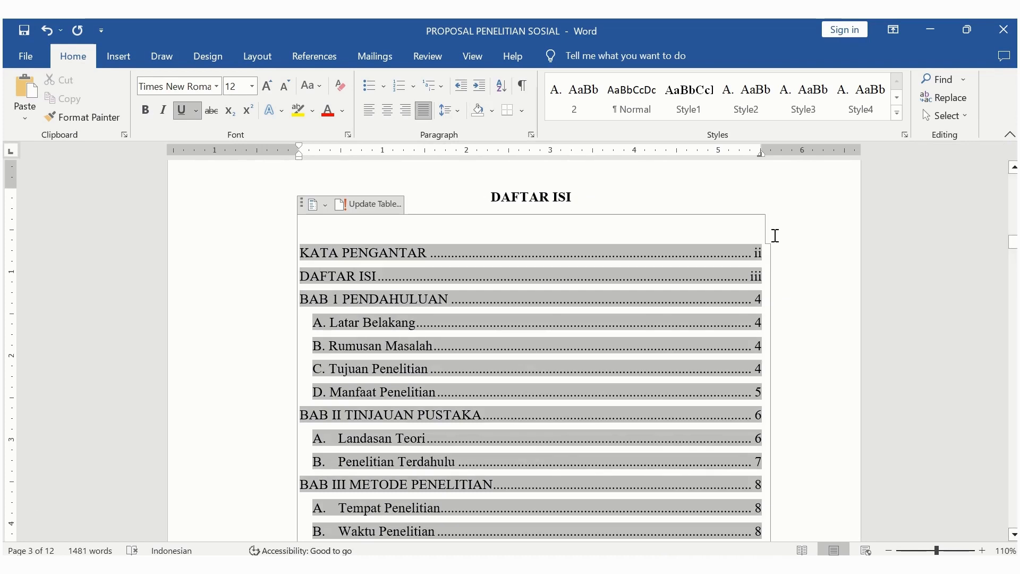
click(800, 237)
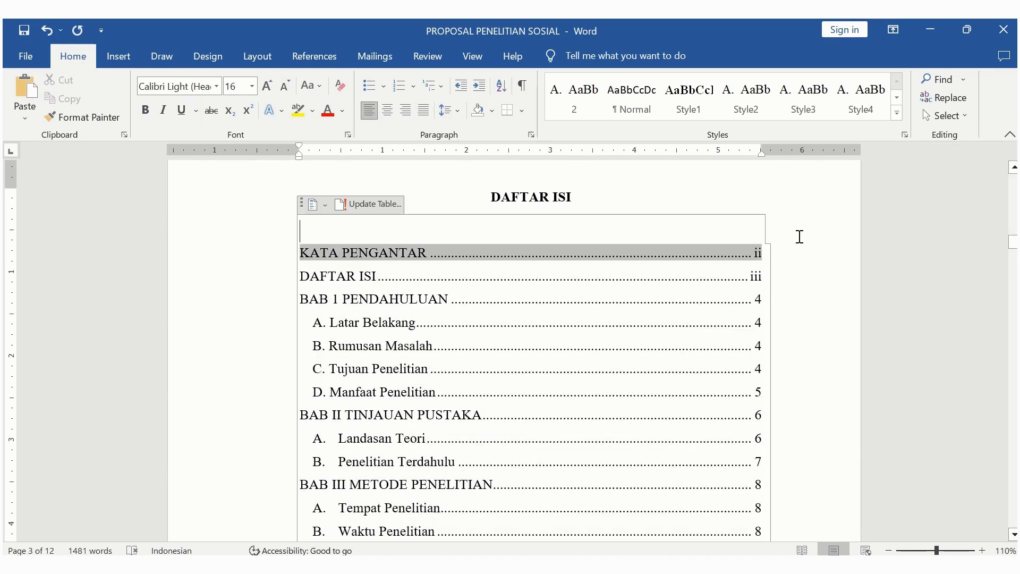
click(766, 193)
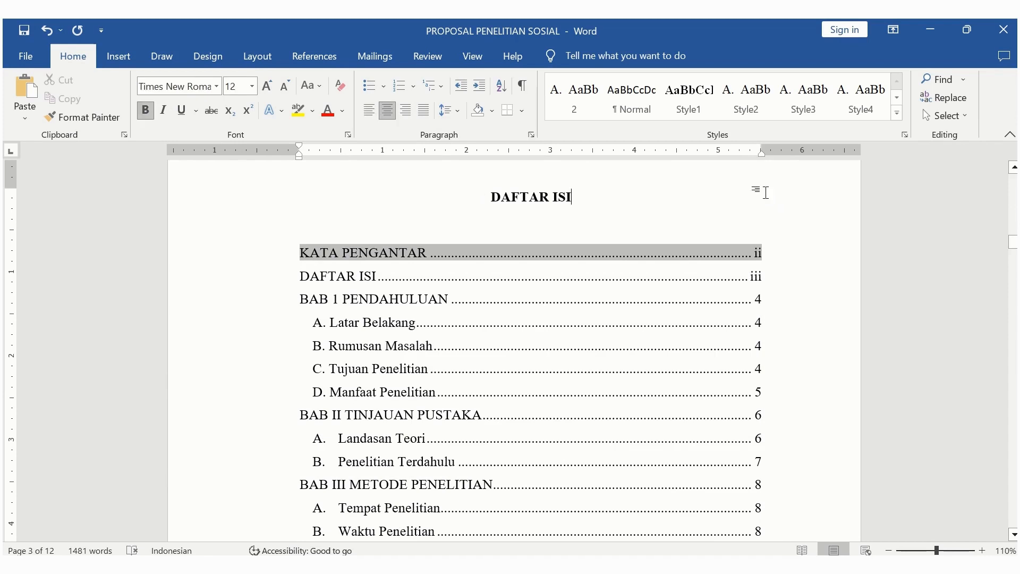